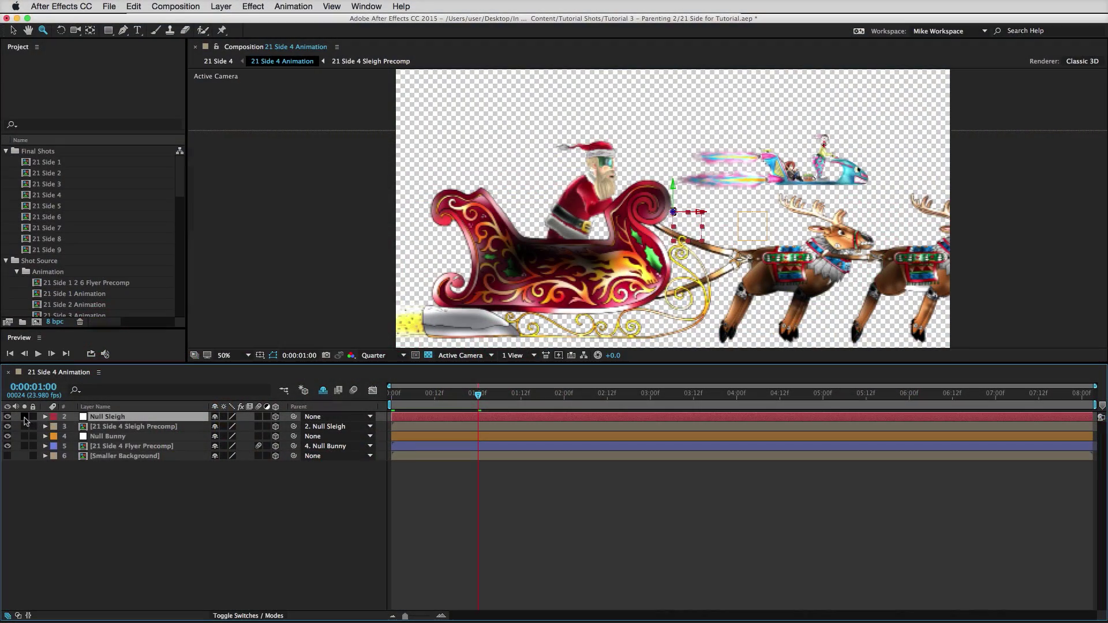
click(24, 416)
click(705, 234)
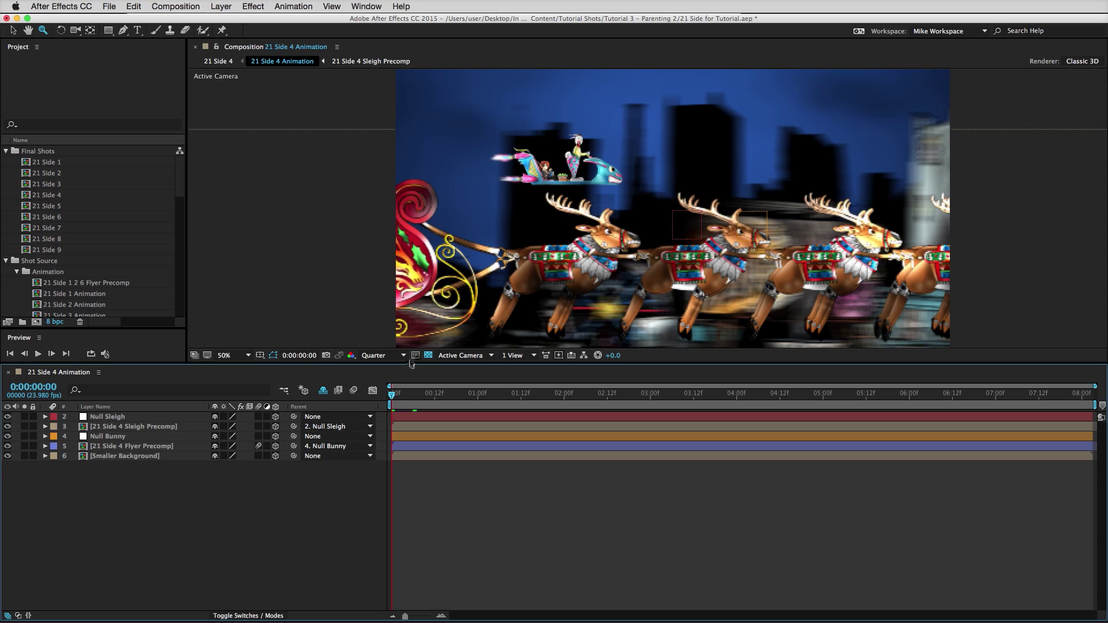
- Choose Quarter preview resolution and play back the full 21 Side 4 Animation composition
click(404, 356)
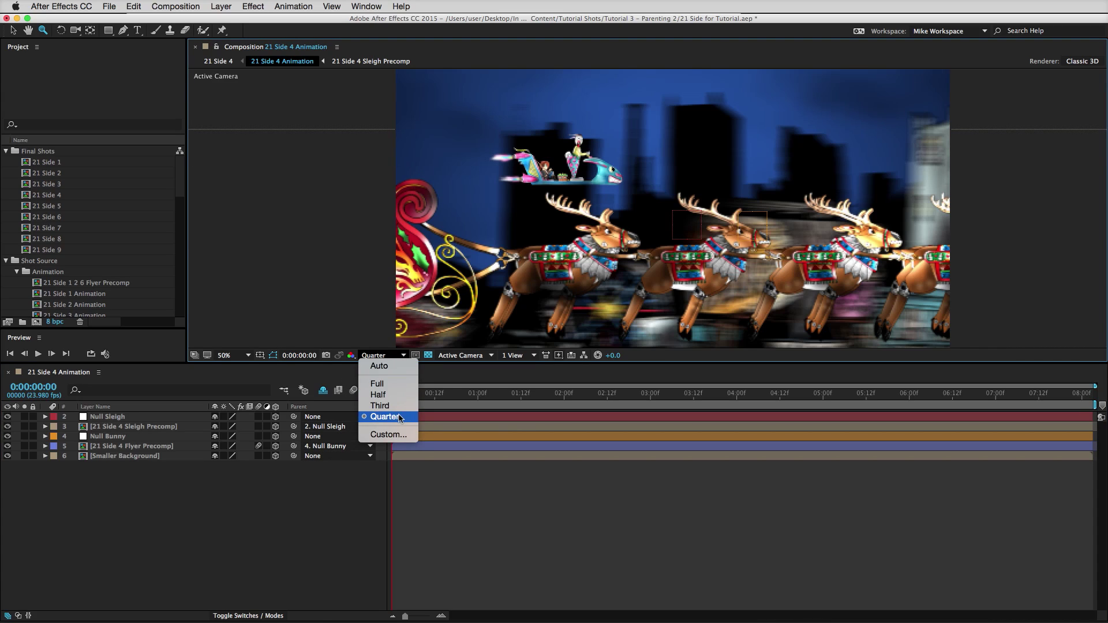
click(400, 418)
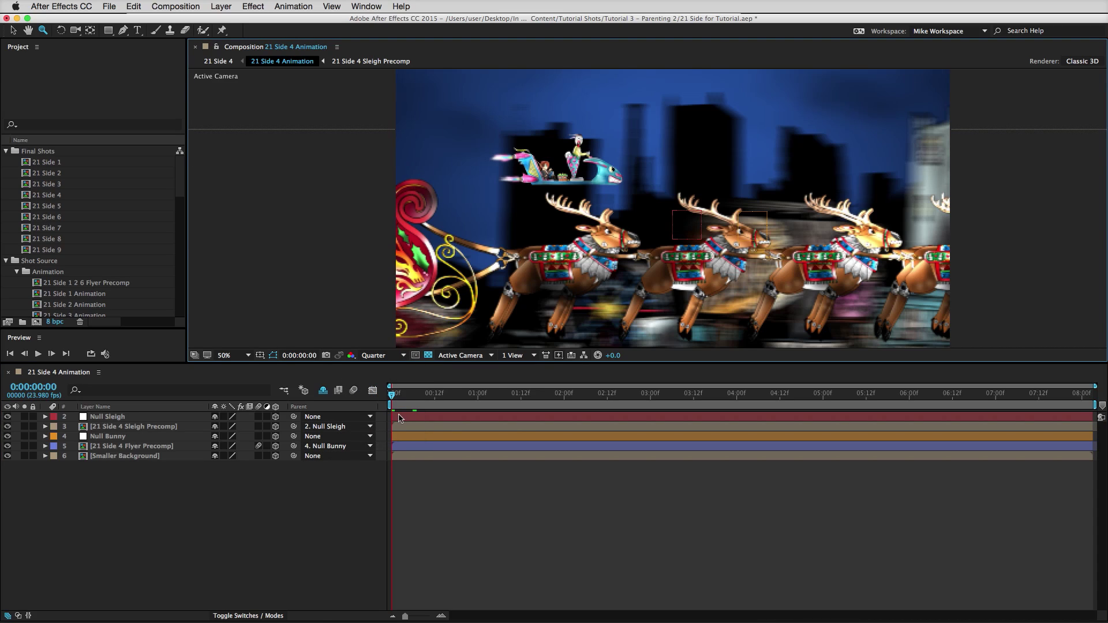
click(39, 354)
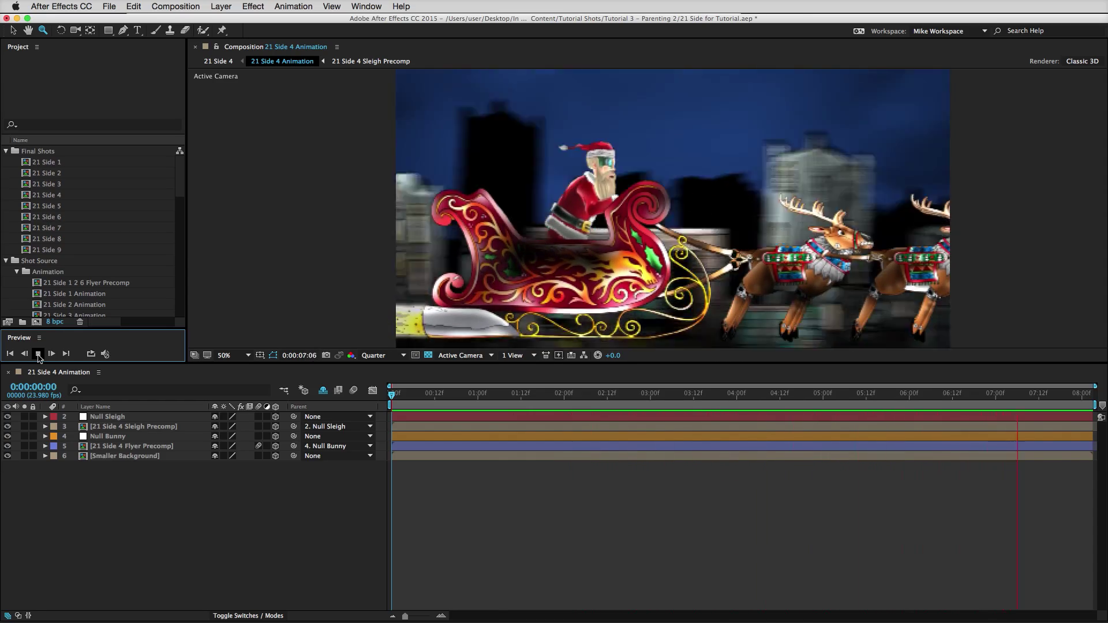
click(38, 354)
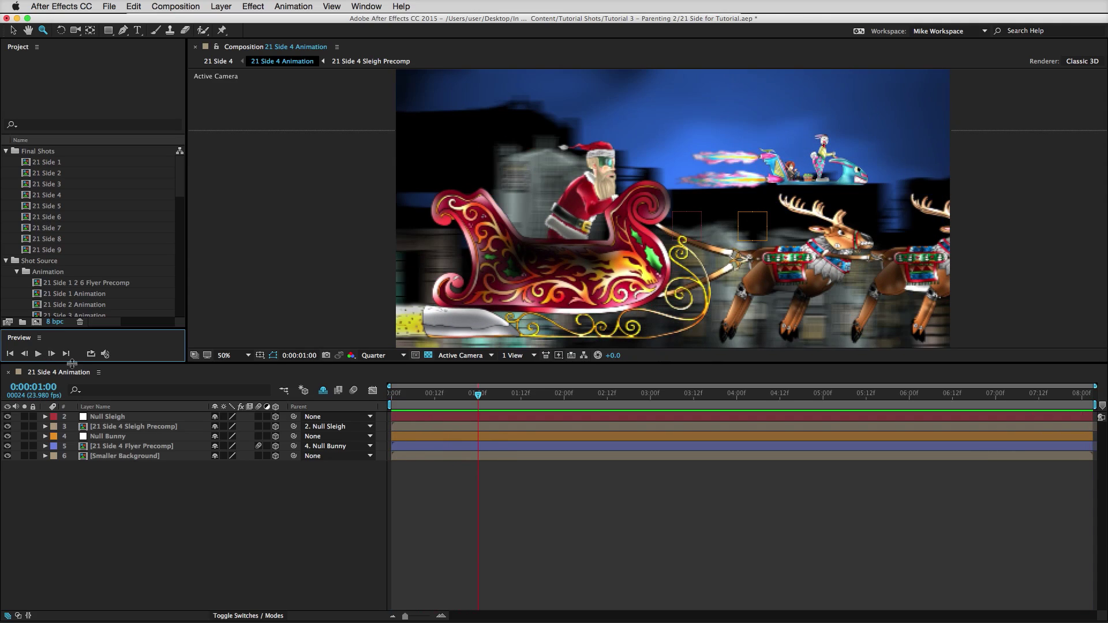
- Check the 3D switches across the layers, then solo Null Sleigh briefly to inspect it on its own
drag(276, 487, 277, 416)
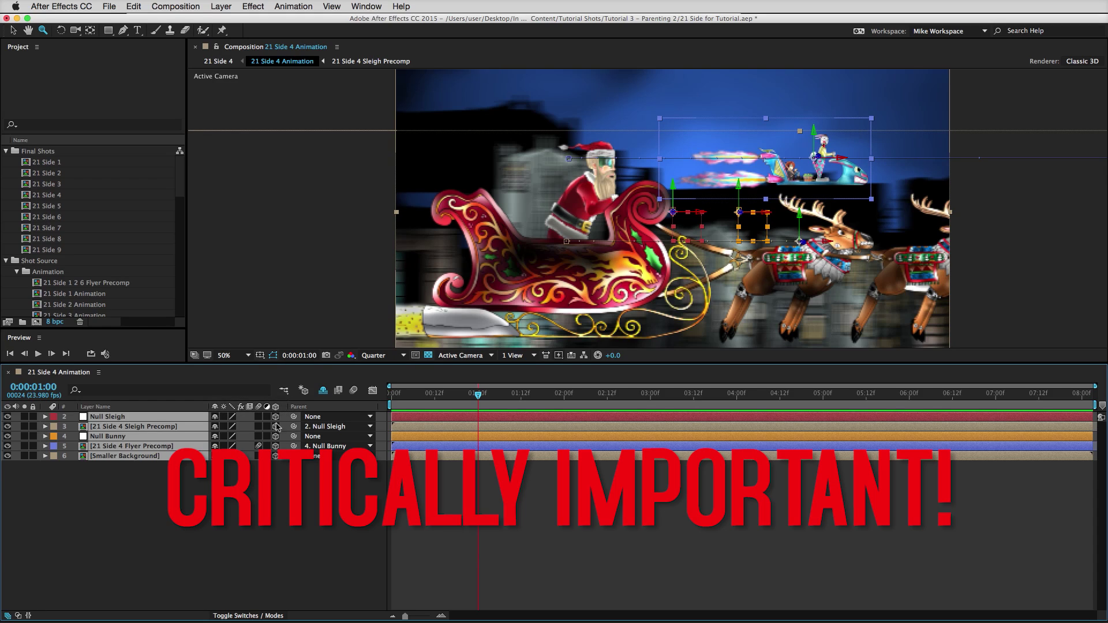
click(281, 476)
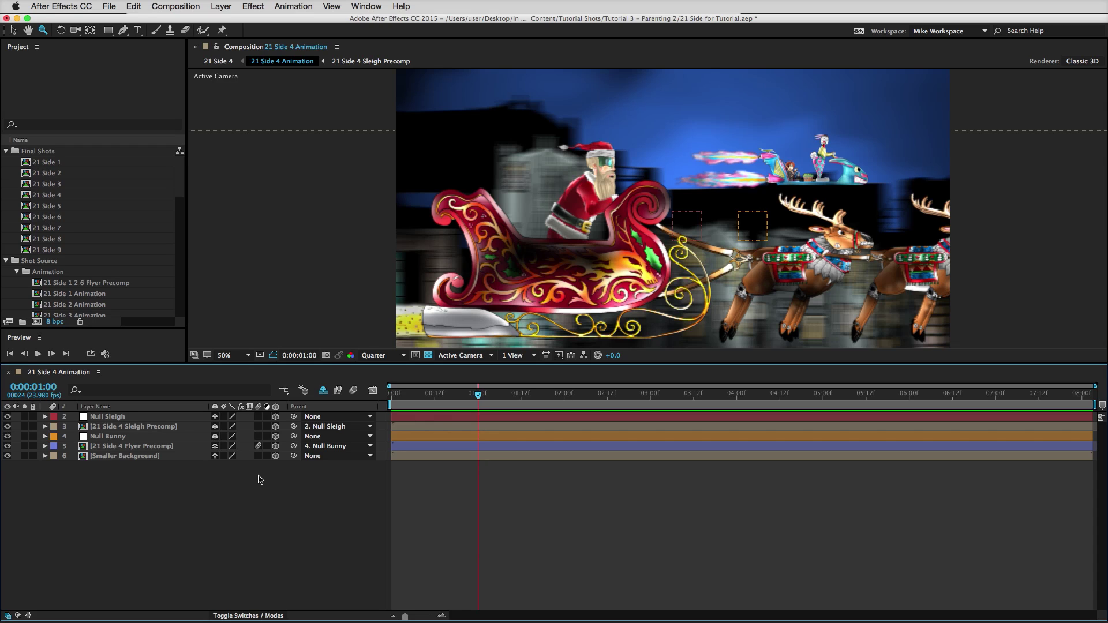
click(119, 417)
click(25, 417)
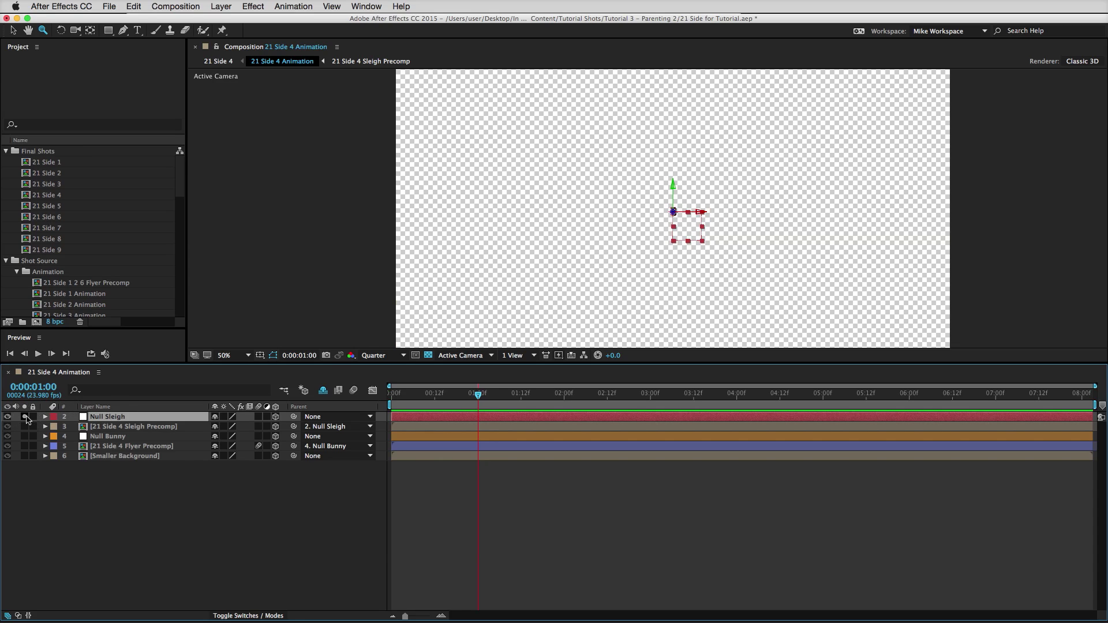
click(24, 417)
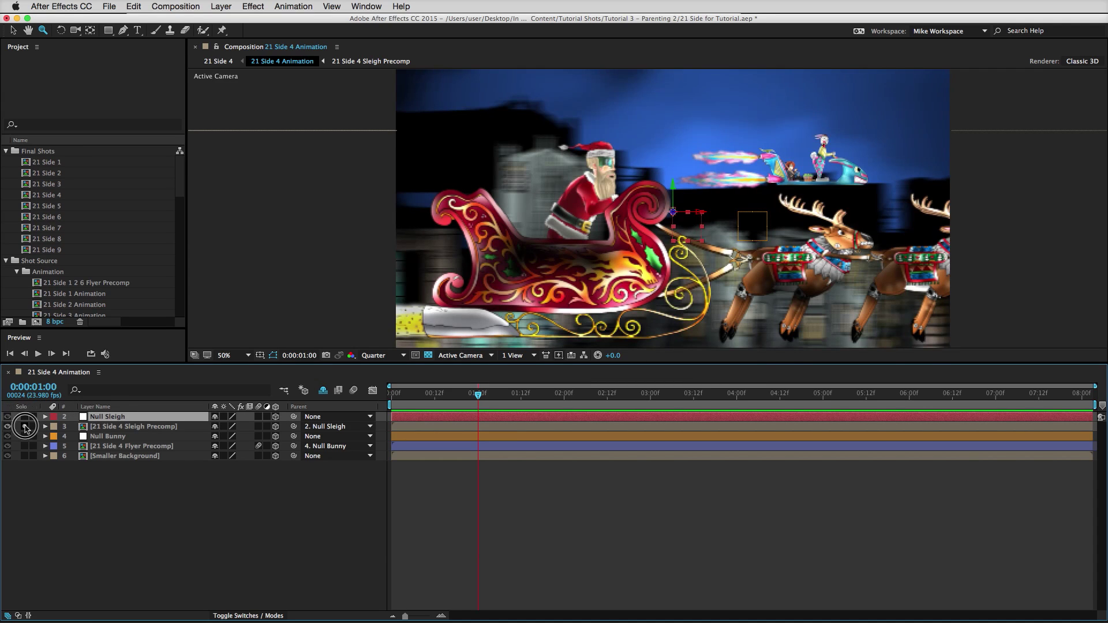
- Solo the Sleigh Precomp, Null Bunny, Flyer Precomp and Smaller Background layers in turn, then restore all layers
click(24, 427)
click(25, 427)
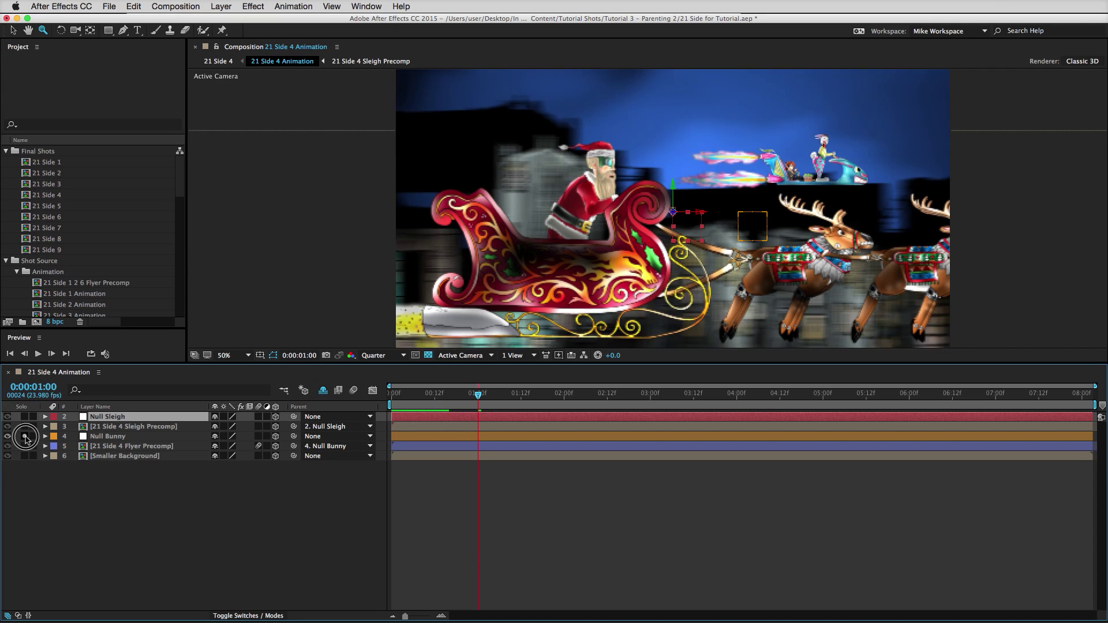
click(24, 436)
click(117, 439)
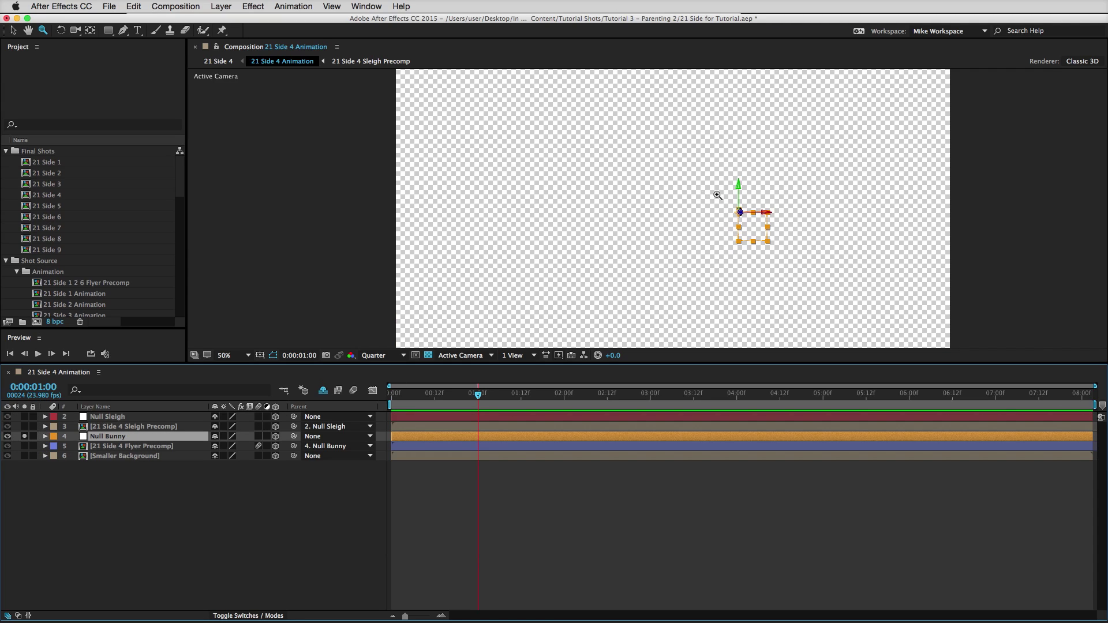
click(24, 436)
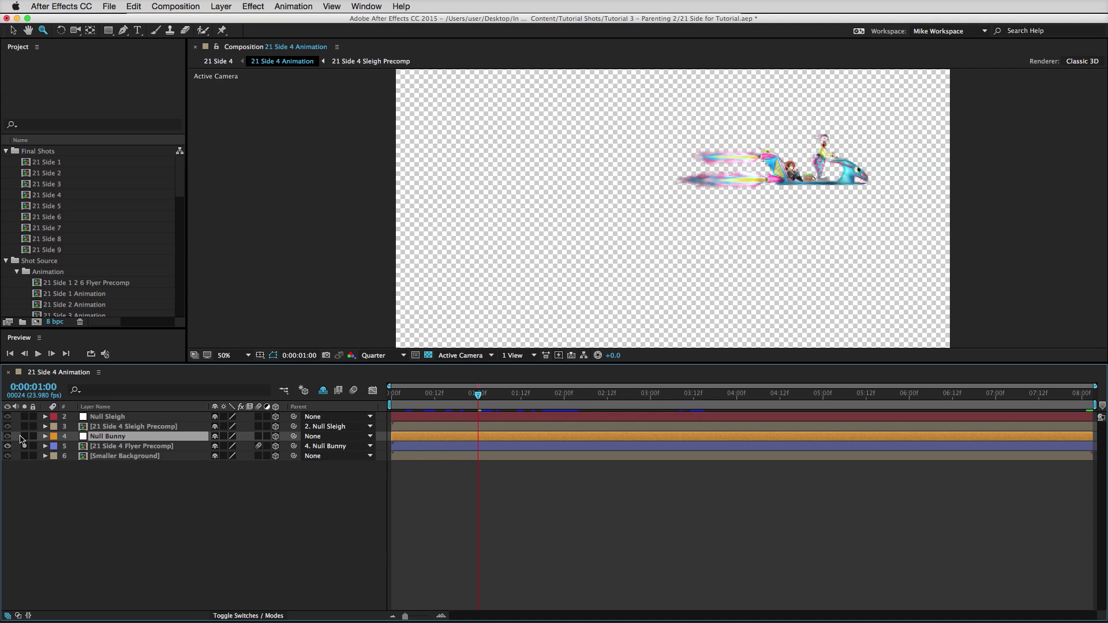
click(24, 456)
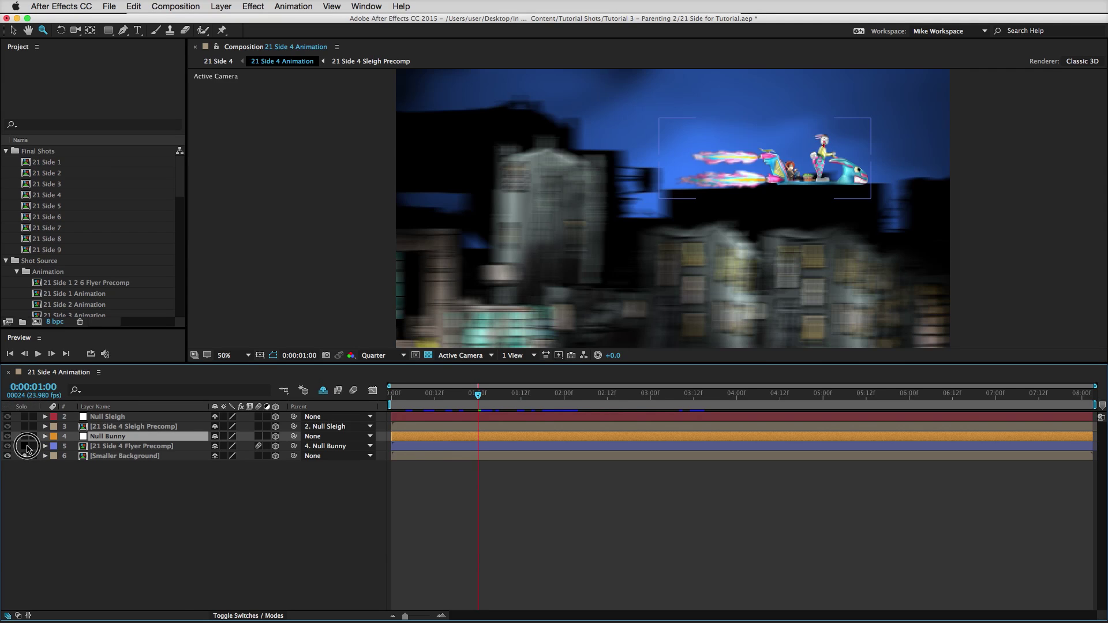
click(24, 456)
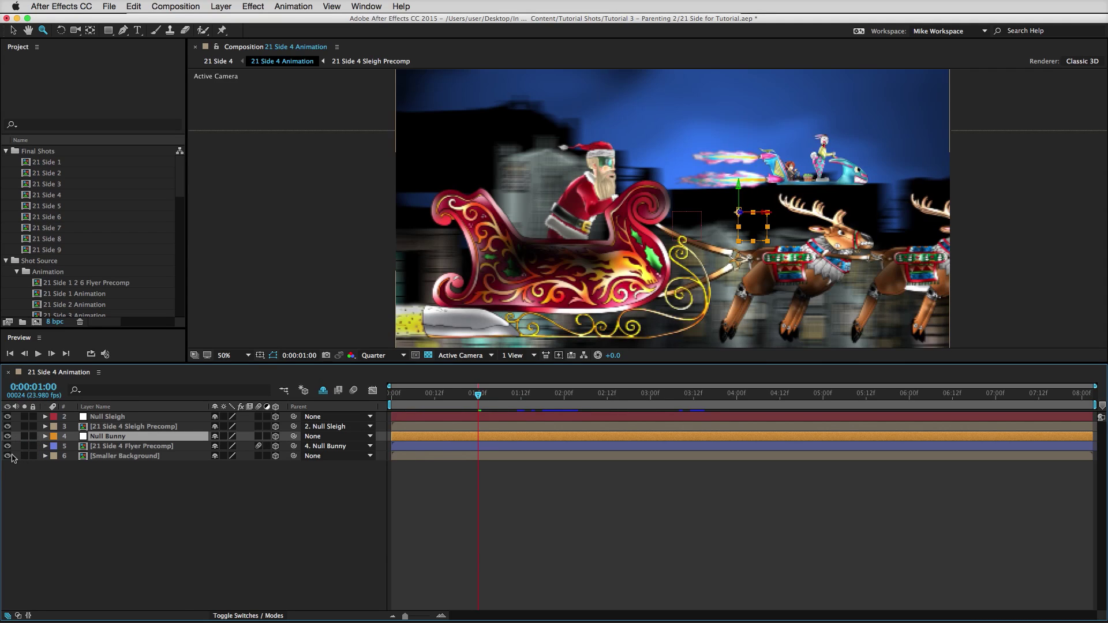
- Hide the Smaller Background layer and solo the Null Sleigh layer for a close view
click(7, 456)
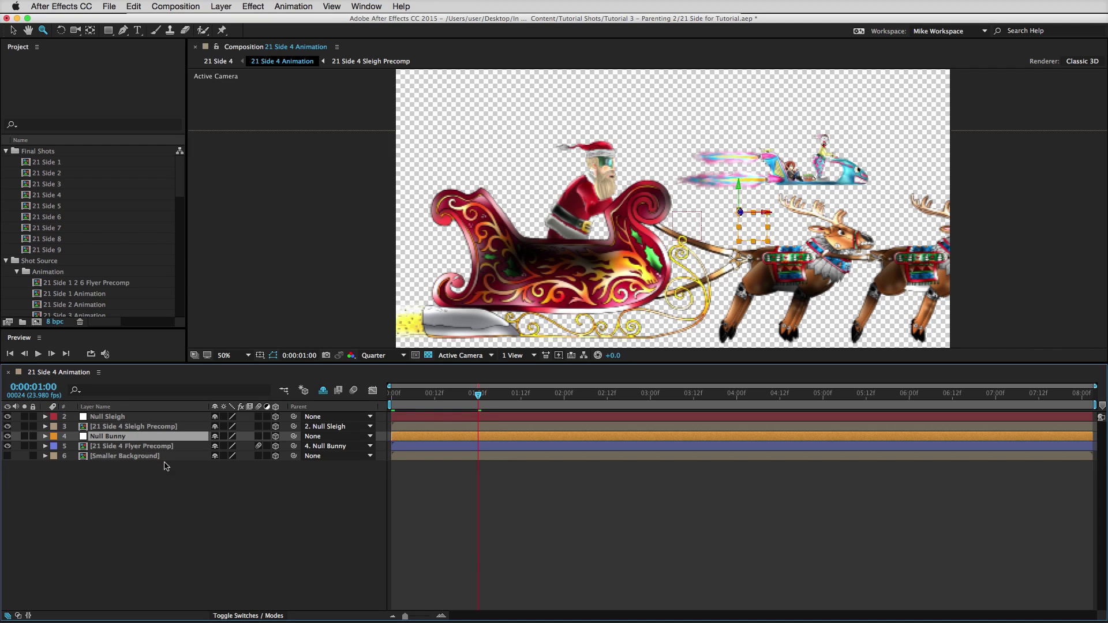
click(113, 418)
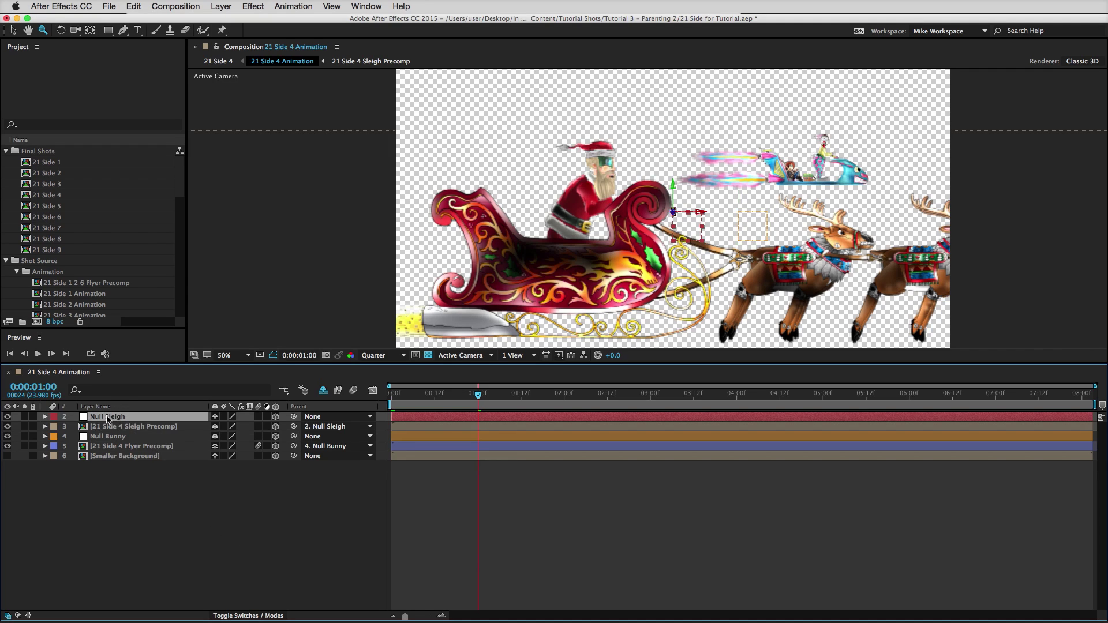
click(24, 417)
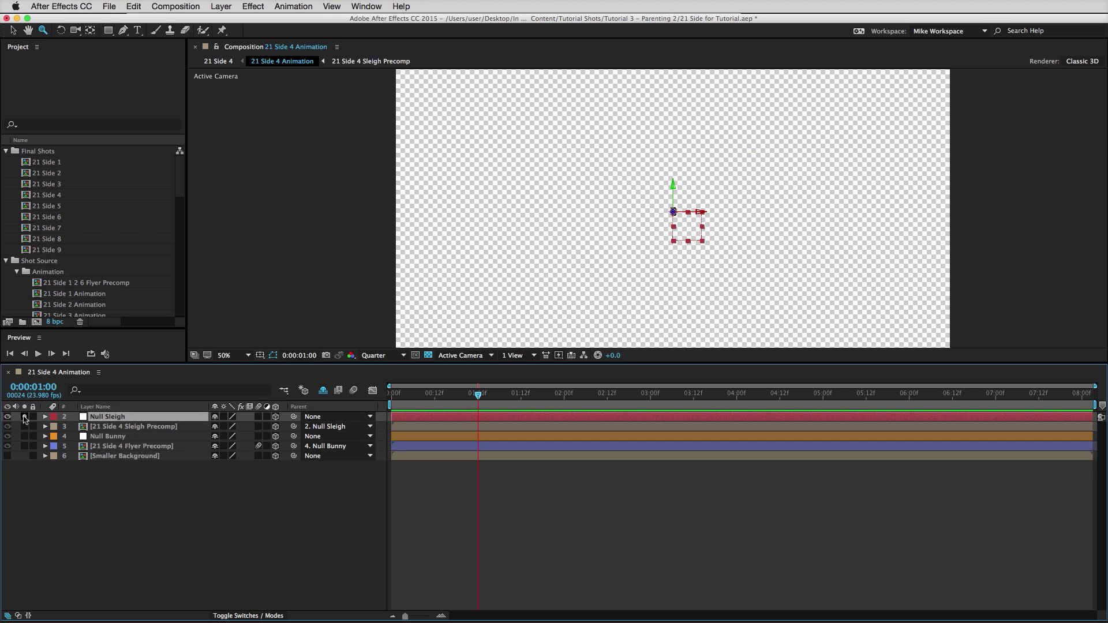
scroll(705, 235, up, 4)
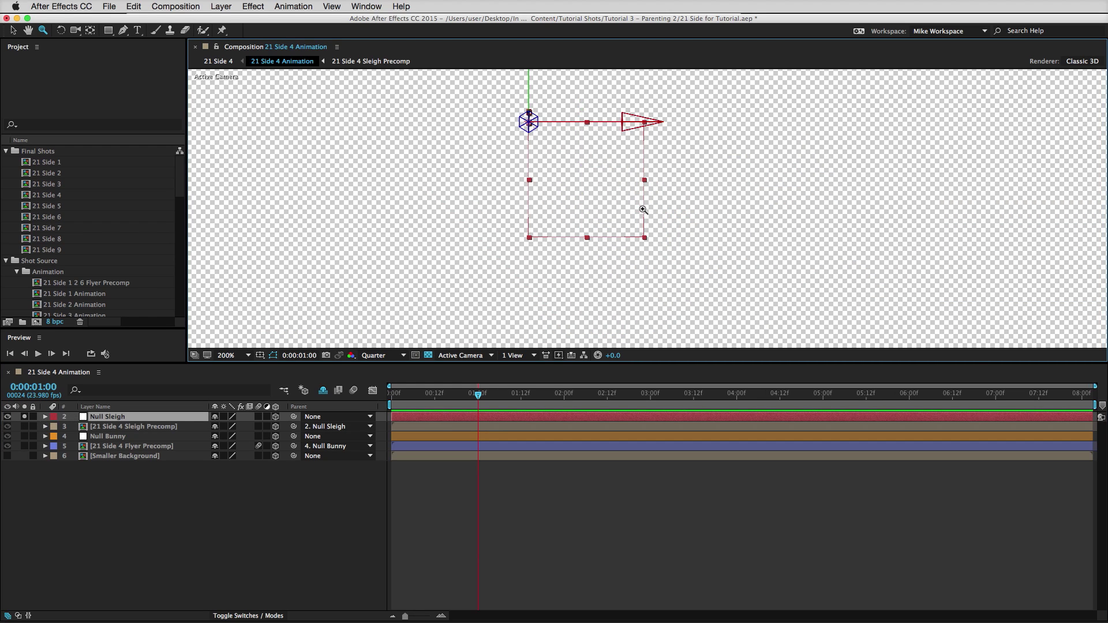
drag(615, 175, 623, 261)
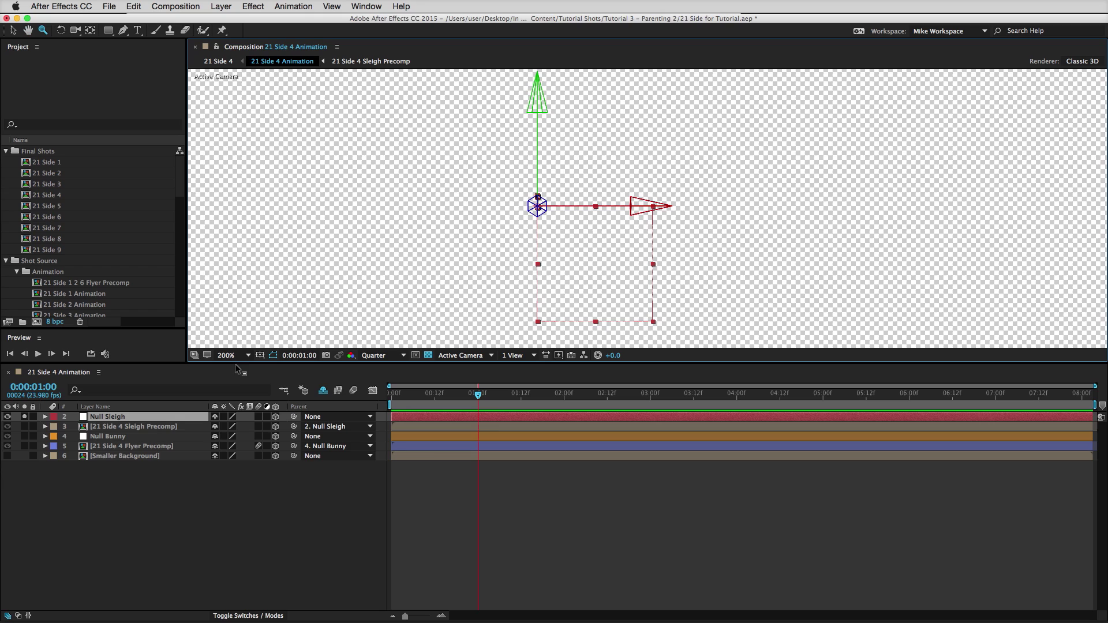
- Reveal the Null Sleigh layer's Transform properties and select its Position keyframes, with the playhead at 0:00:00:12
click(45, 417)
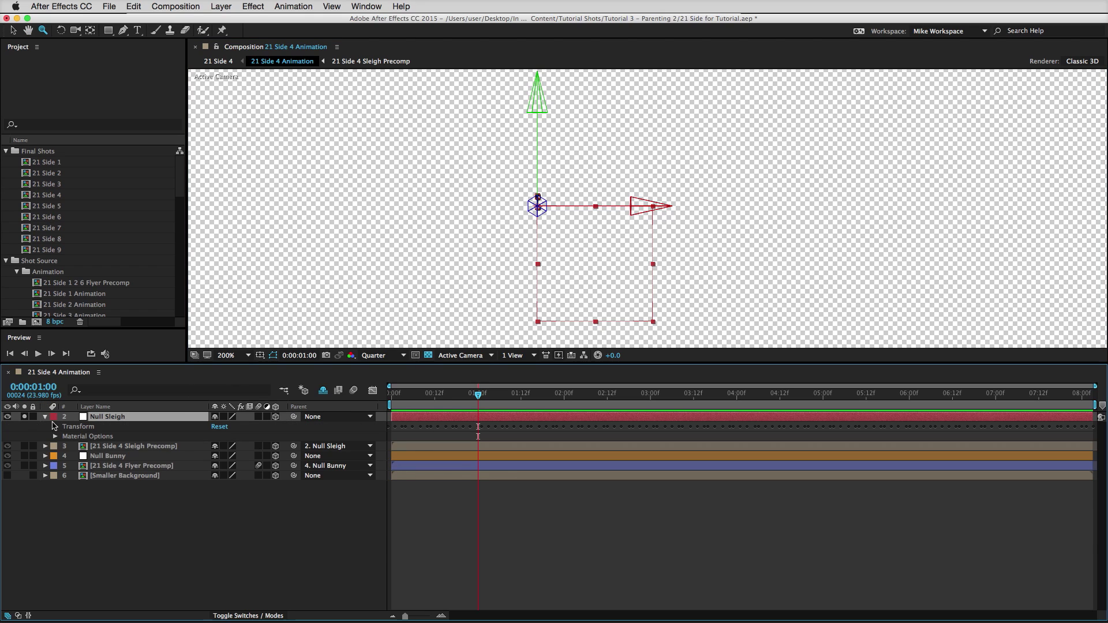
click(54, 428)
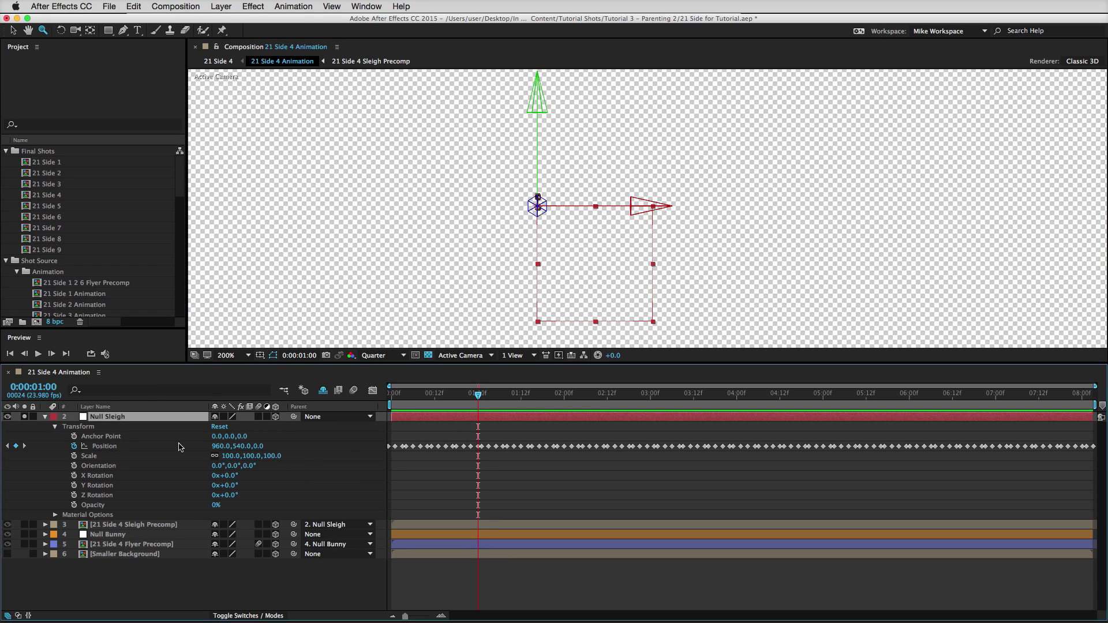
click(101, 448)
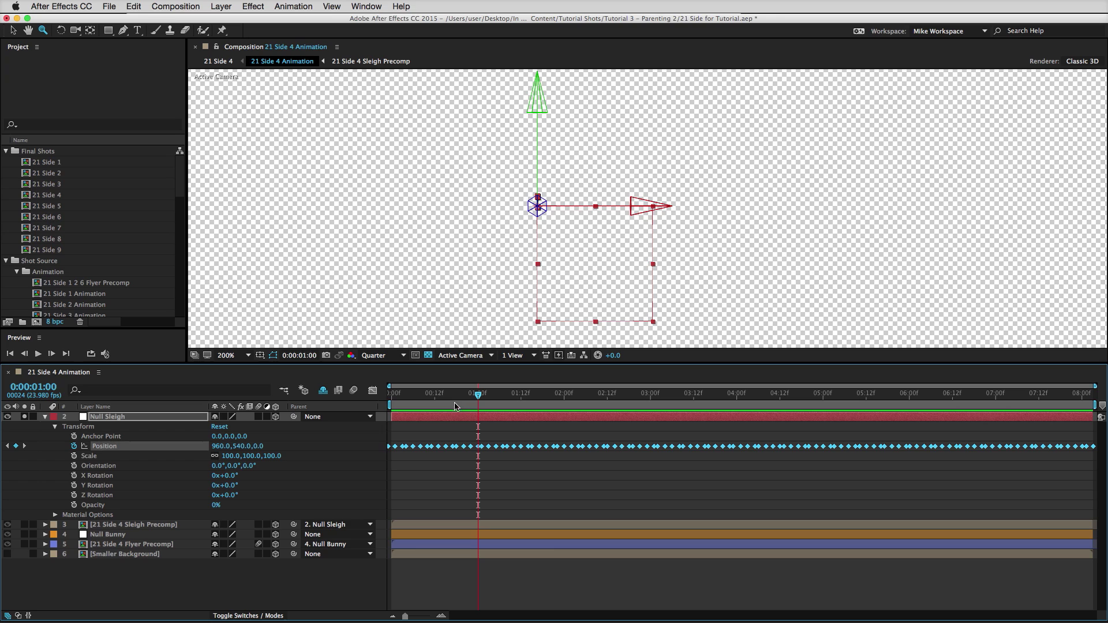
drag(470, 397, 442, 400)
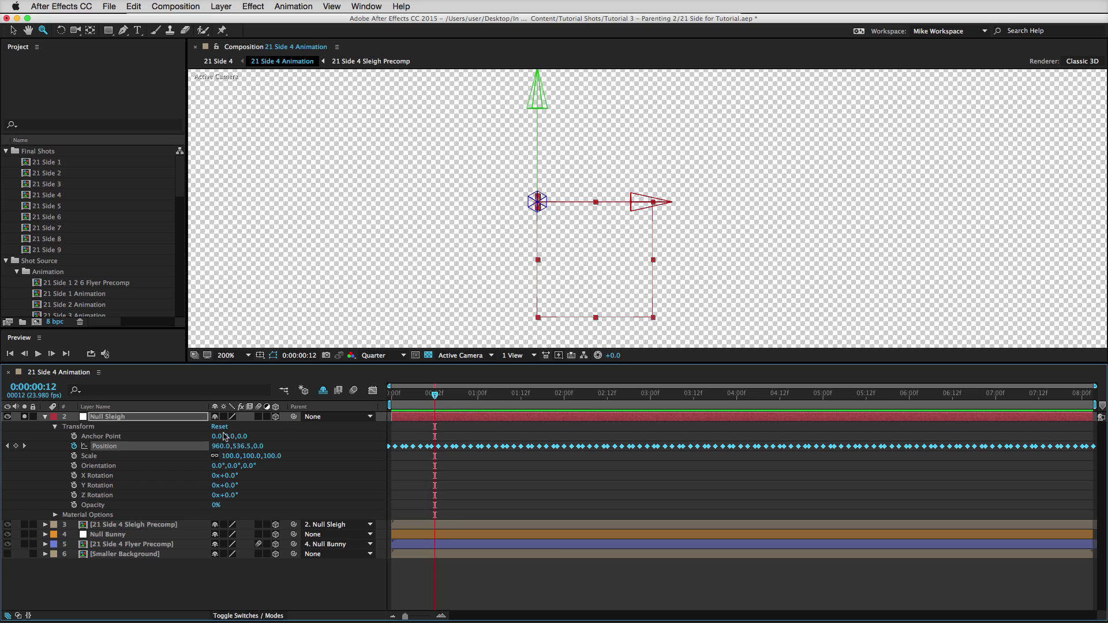
- Try changing the Null Sleigh's Orientation, Anchor Point and Scale, undoing each change
drag(225, 495, 223, 467)
key(super+z)
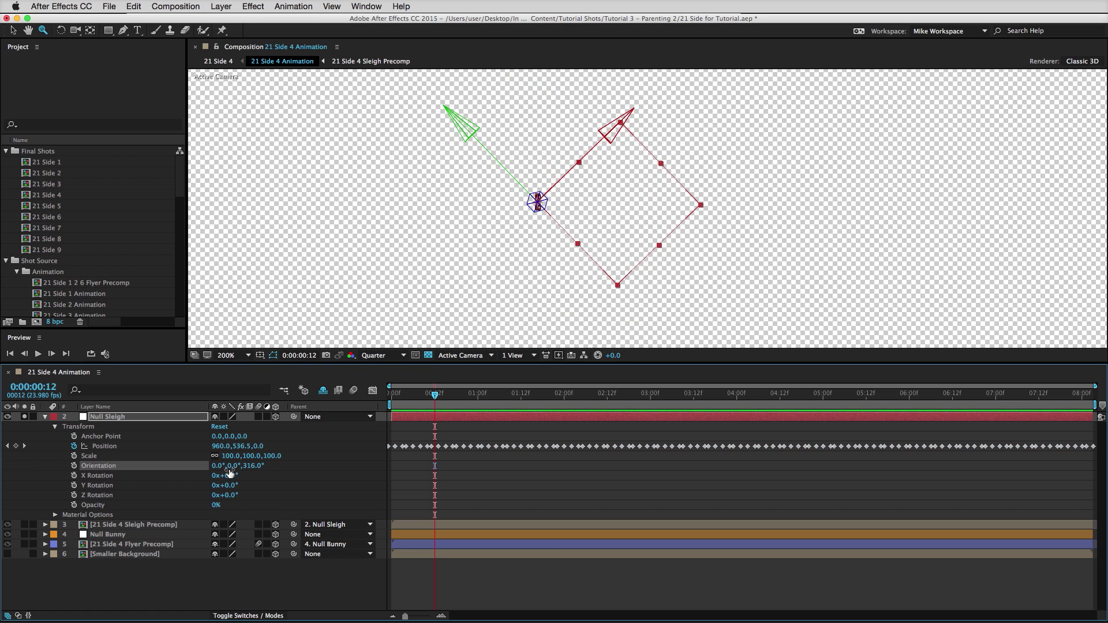
key(super+z)
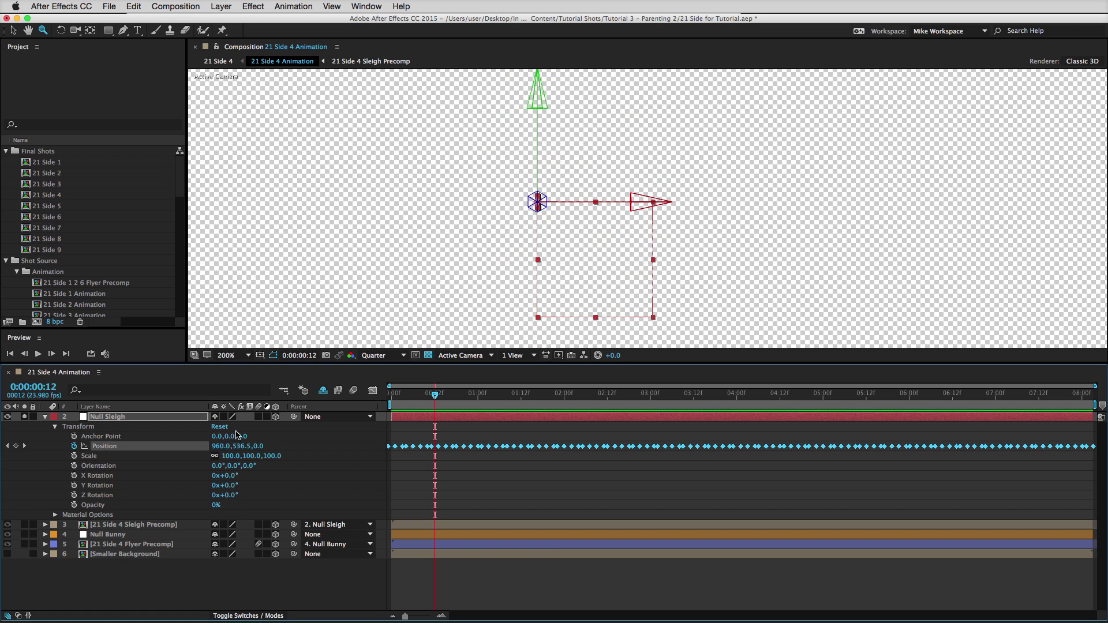
drag(213, 437, 182, 443)
key(super+z)
drag(266, 456, 306, 459)
key(super+z)
- Preview the soloed Null Sleigh's position animation and return the playhead to 0:00:00:00
click(39, 355)
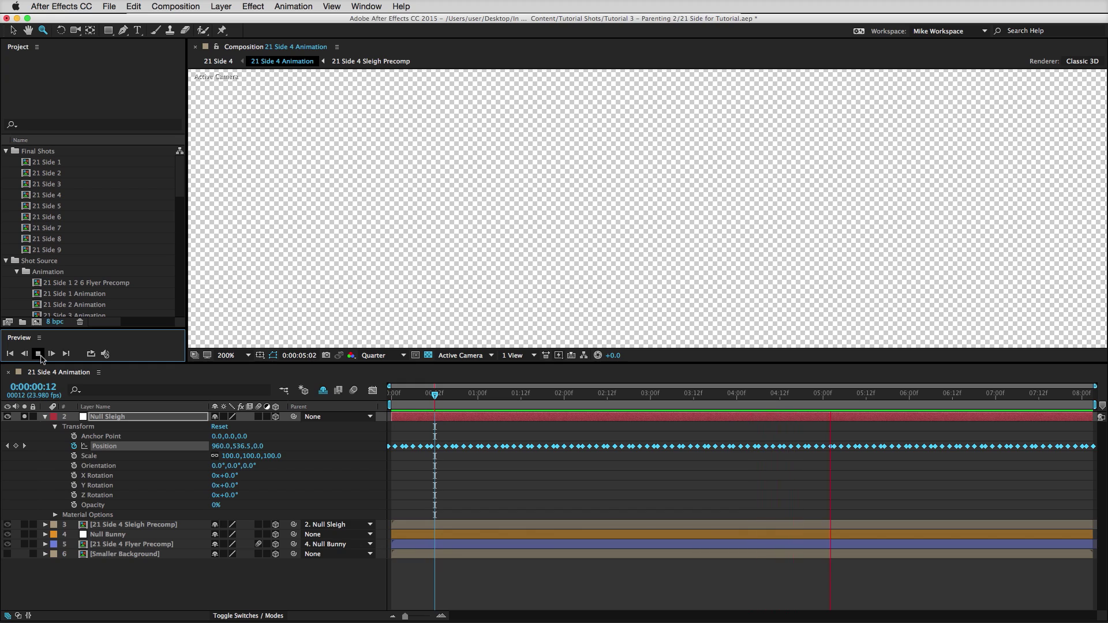
click(39, 355)
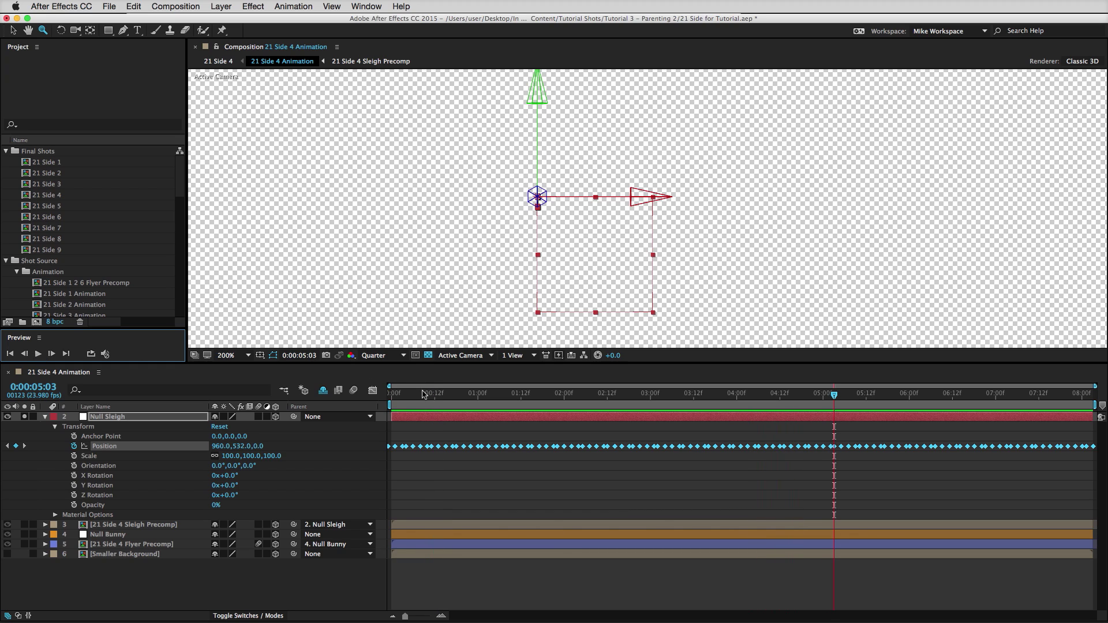
drag(429, 399, 387, 415)
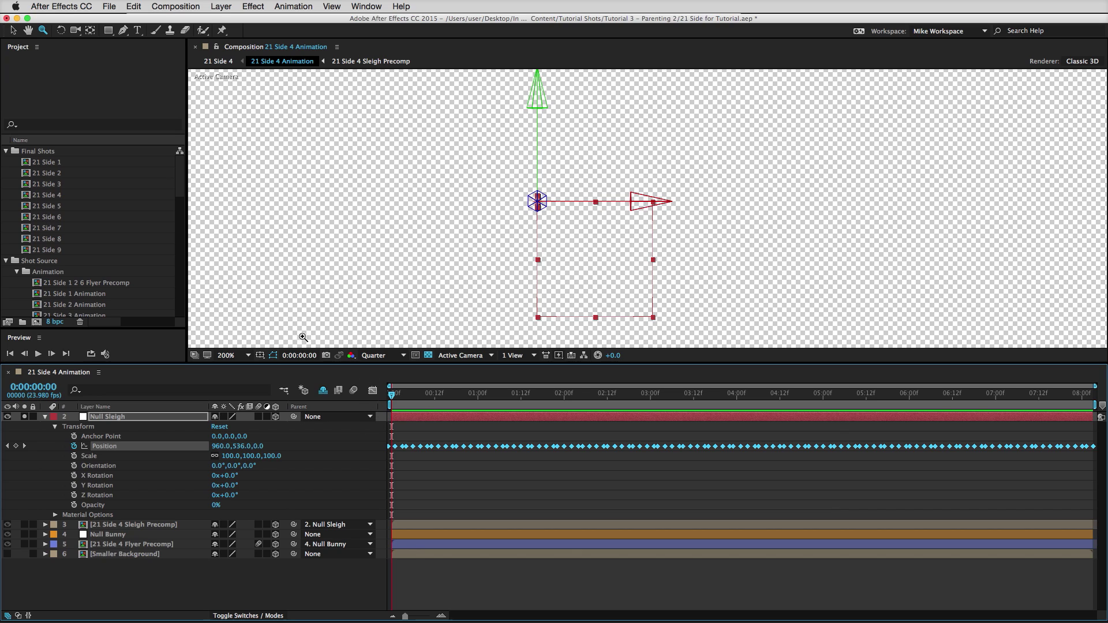
- Fit the composition in the viewer and solo the 21 Side 4 Sleigh Precomp together with the selected Null Sleigh
click(248, 355)
click(248, 367)
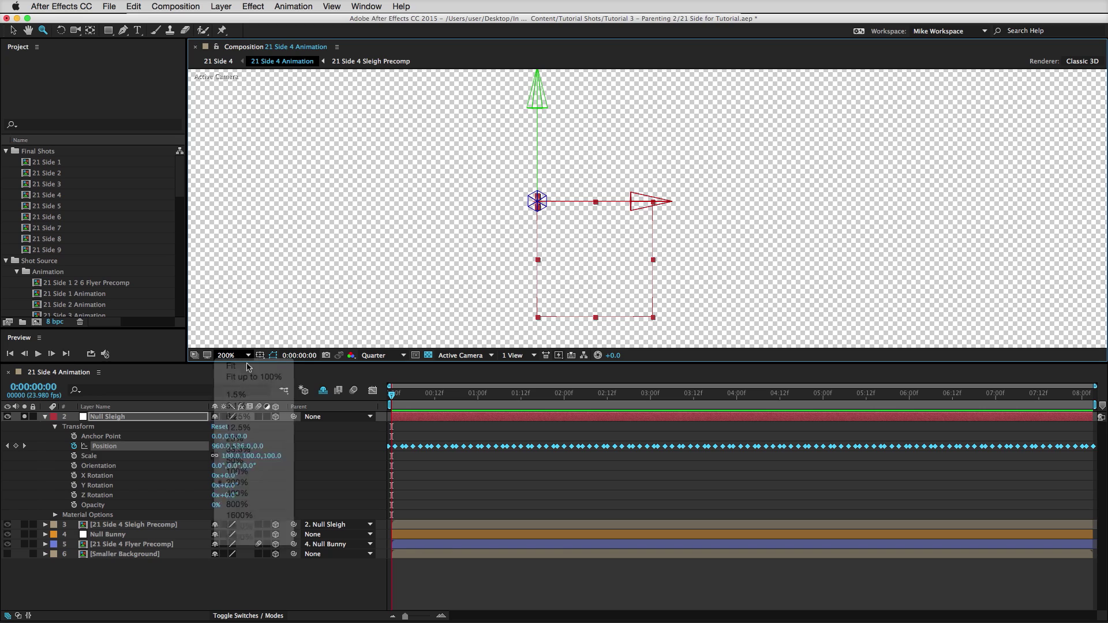
click(24, 524)
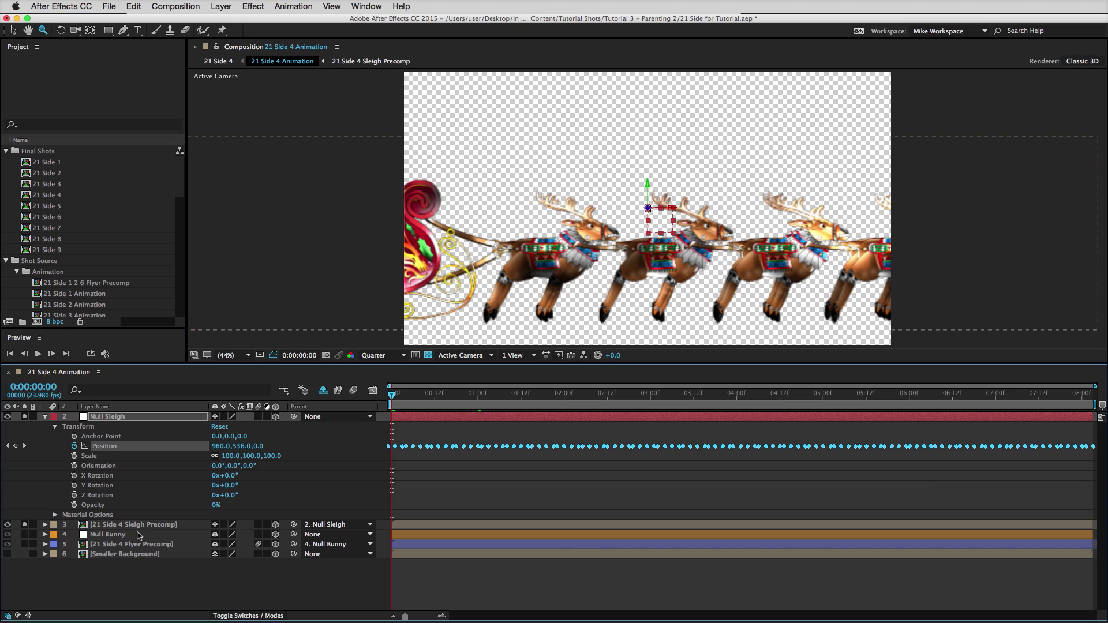
click(418, 488)
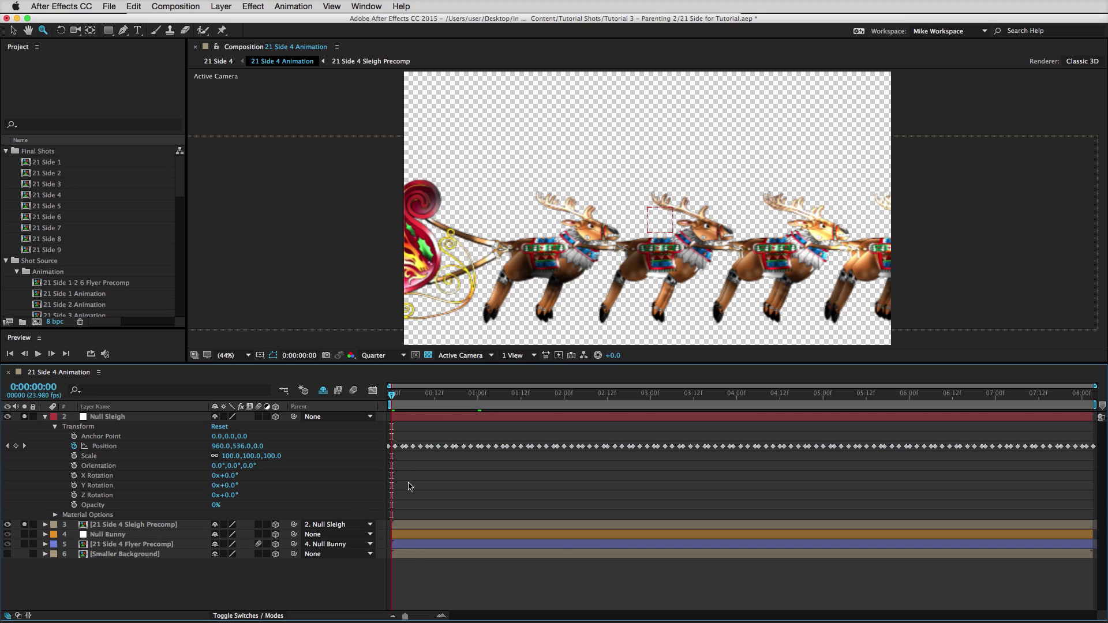
click(123, 418)
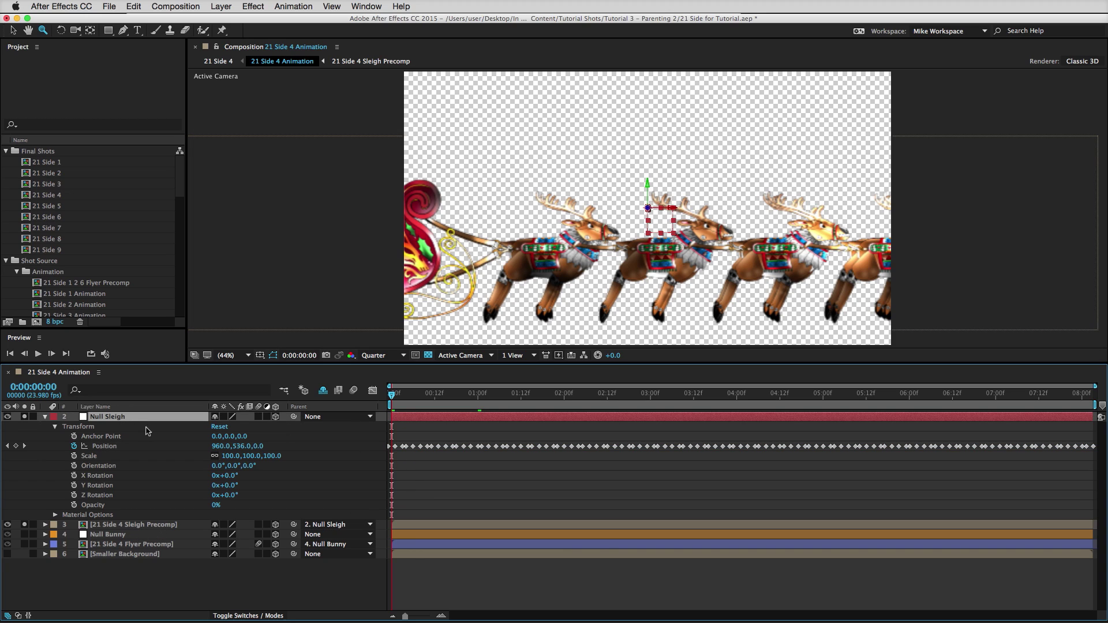
- Preview the parented sleigh and its null together, then scrub through the opening frames to examine the motion
click(38, 355)
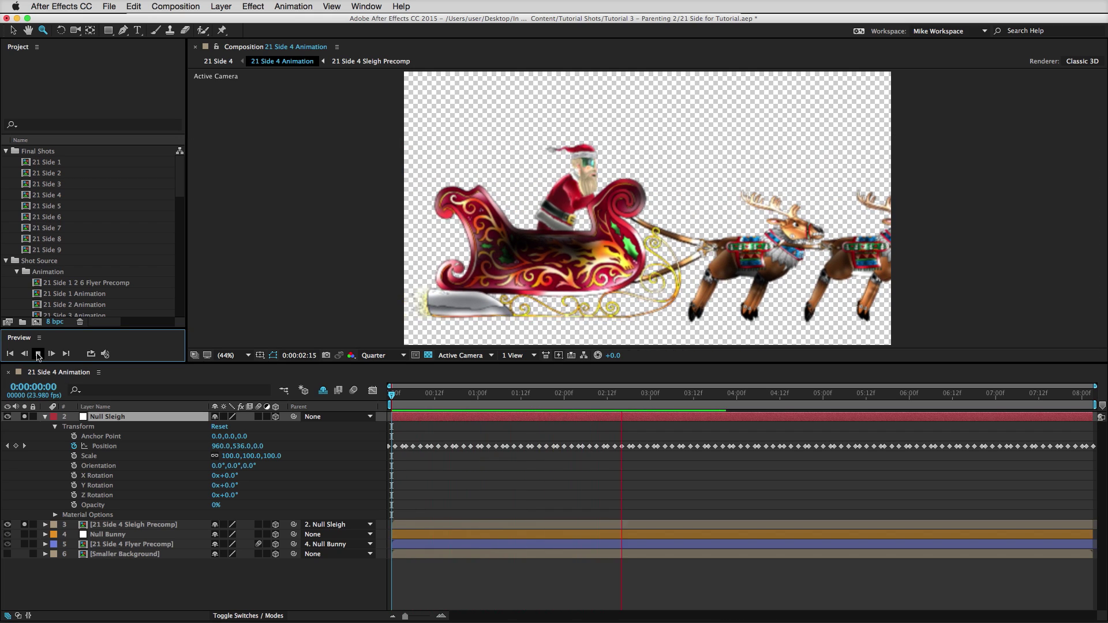
click(38, 355)
click(409, 399)
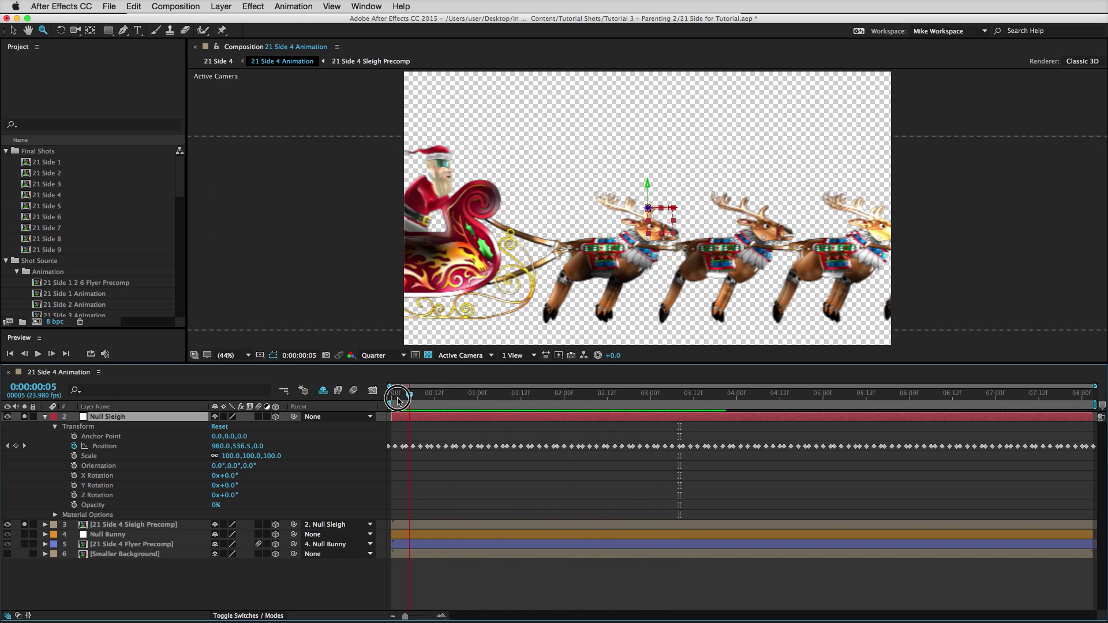
drag(409, 400, 589, 404)
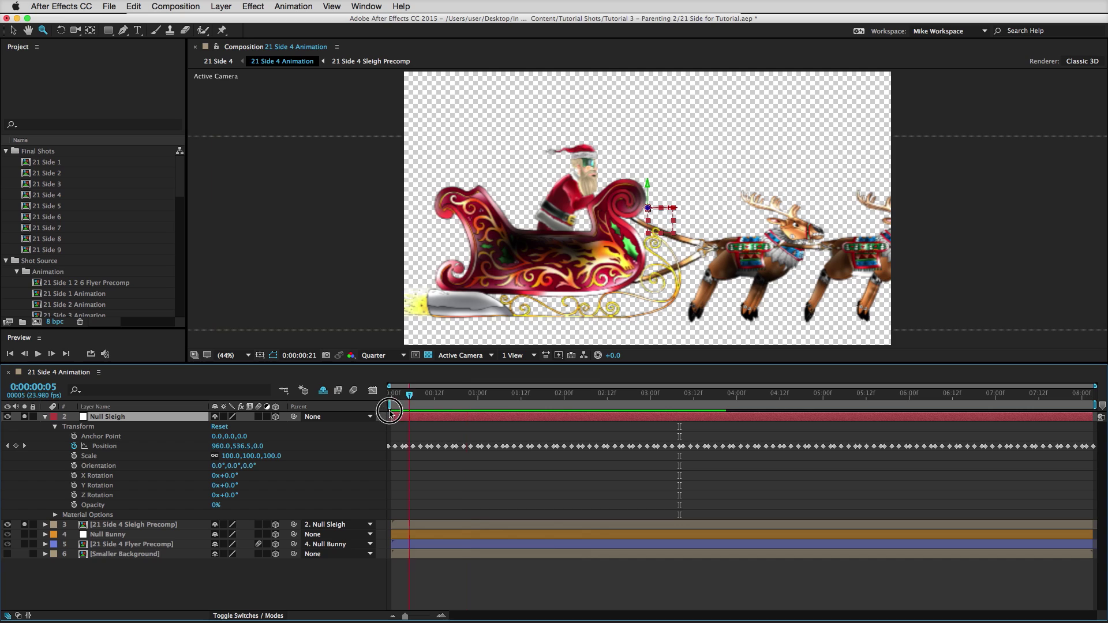
- Return the playhead to 0:00:00:00 and unsolo the Null Sleigh and 21 Side 4 Sleigh Precomp layers
click(392, 405)
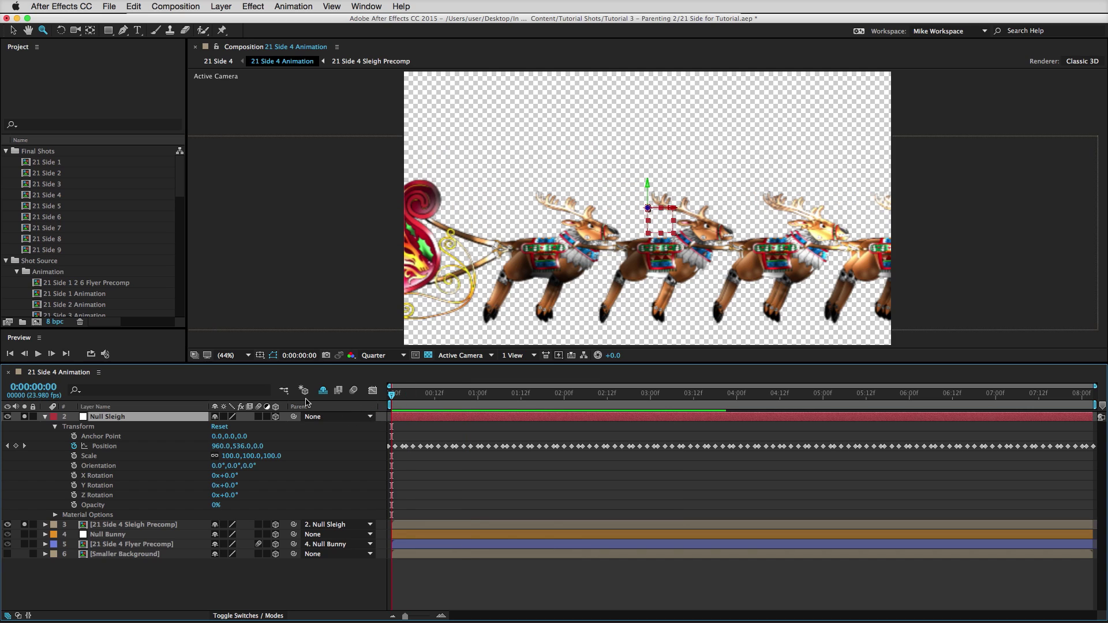
click(7, 417)
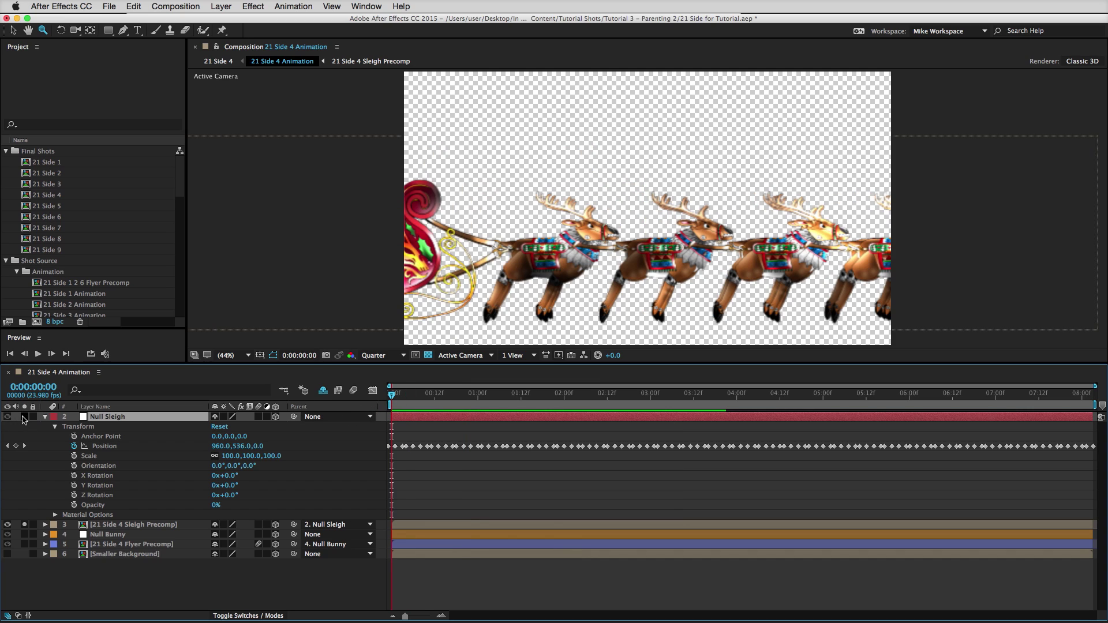
click(24, 525)
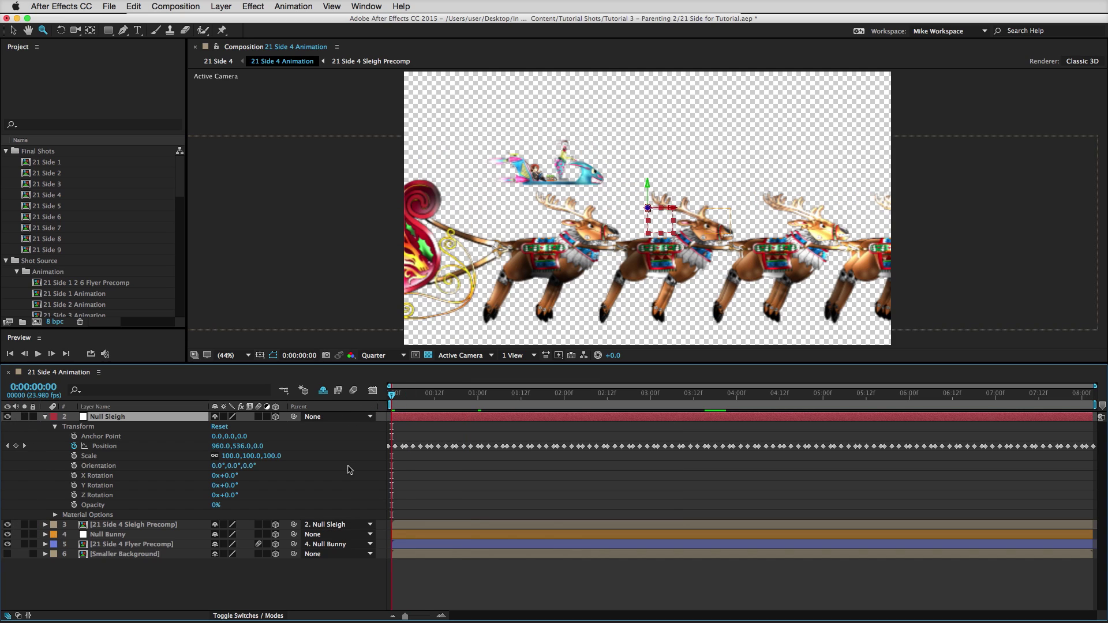
- Set the 21 Side 4 Sleigh Precomp's parent to None and show the Smaller Background layer
click(349, 525)
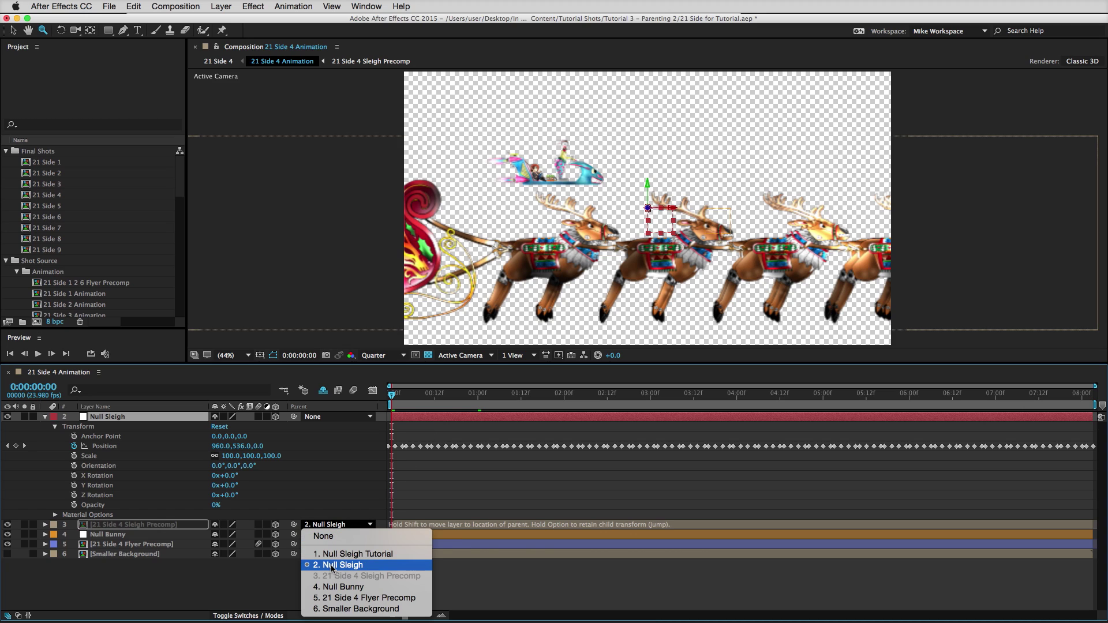
click(328, 536)
click(8, 554)
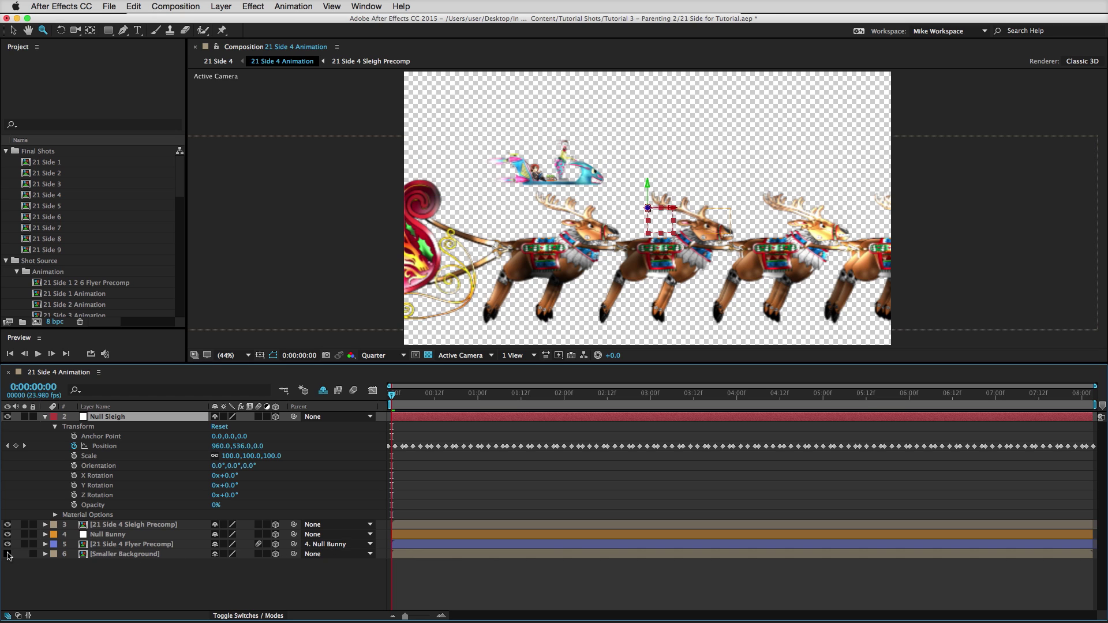
- Preview the unparented sleigh together with the flyer and background, replaying it to examine the sleigh's motion
click(38, 354)
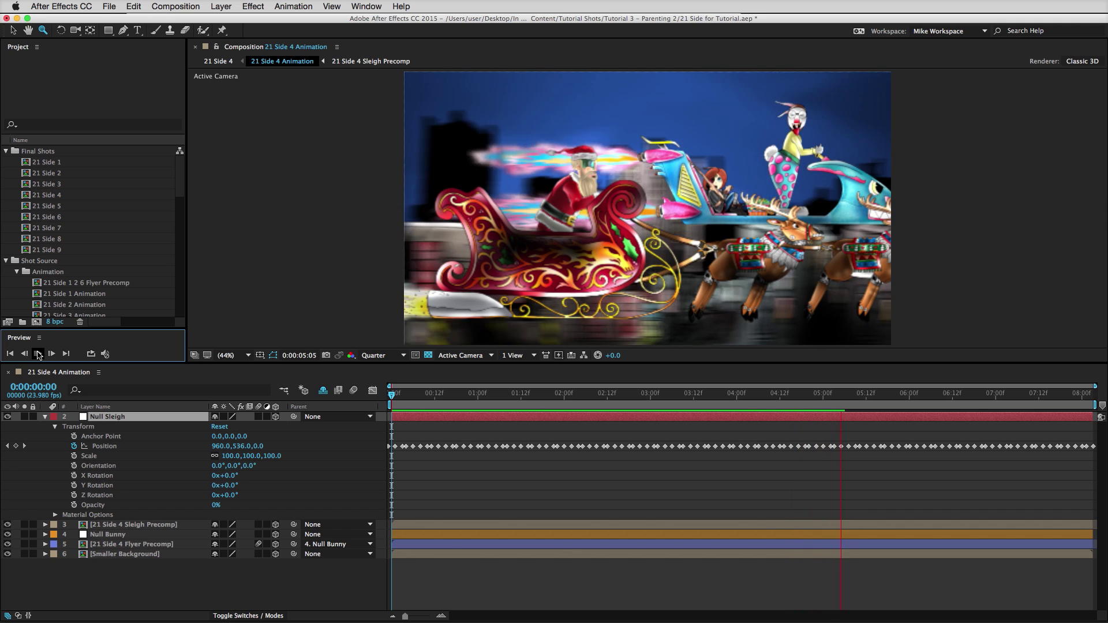
click(38, 353)
click(38, 354)
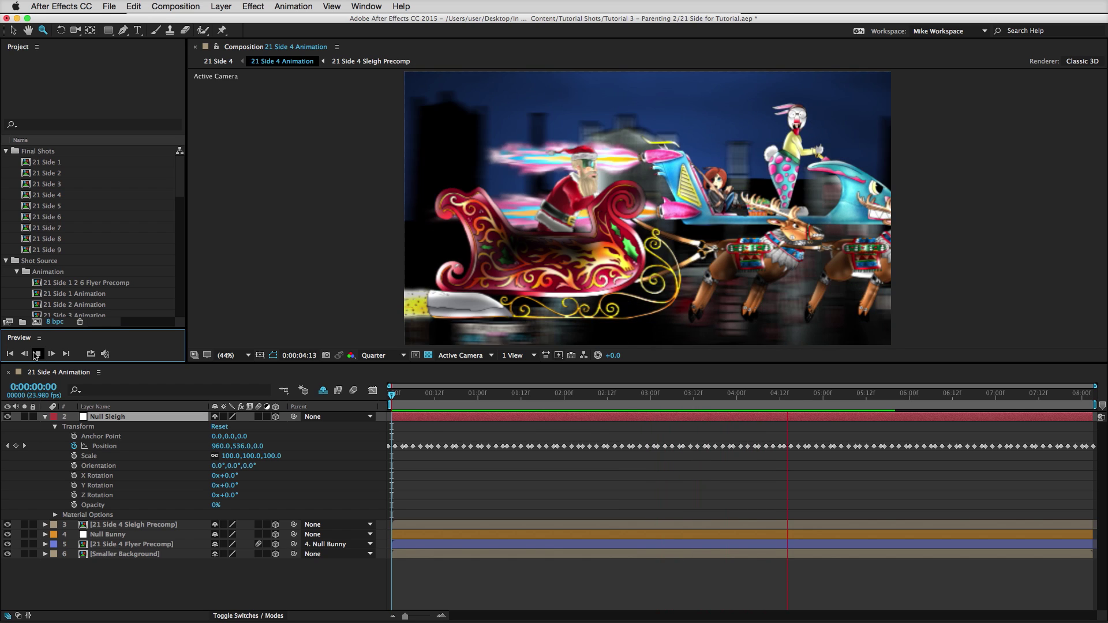
click(36, 354)
click(35, 353)
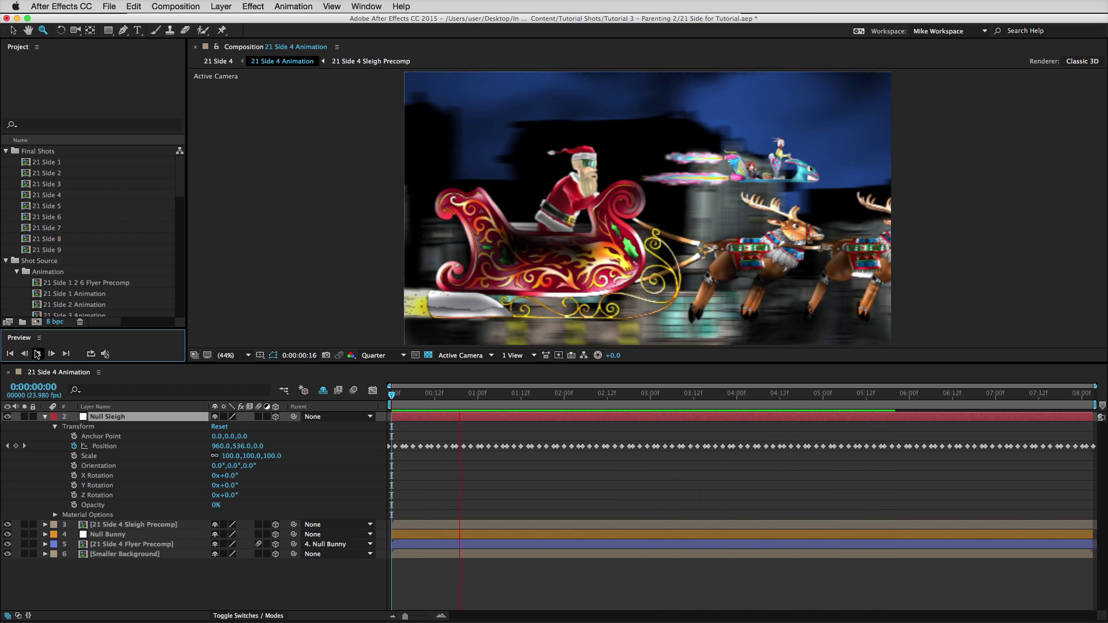
click(36, 354)
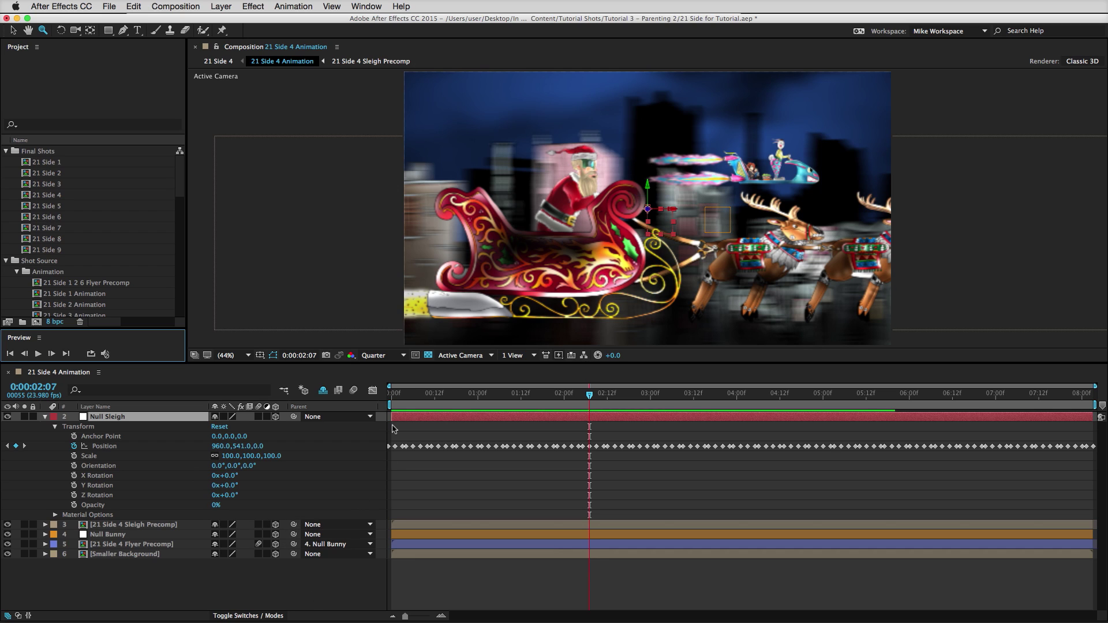
- At 0:00:00:00, parent the 21 Side 4 Sleigh Precomp to Null Sleigh again and solo both layers
click(392, 397)
drag(294, 524, 113, 420)
click(24, 525)
click(25, 417)
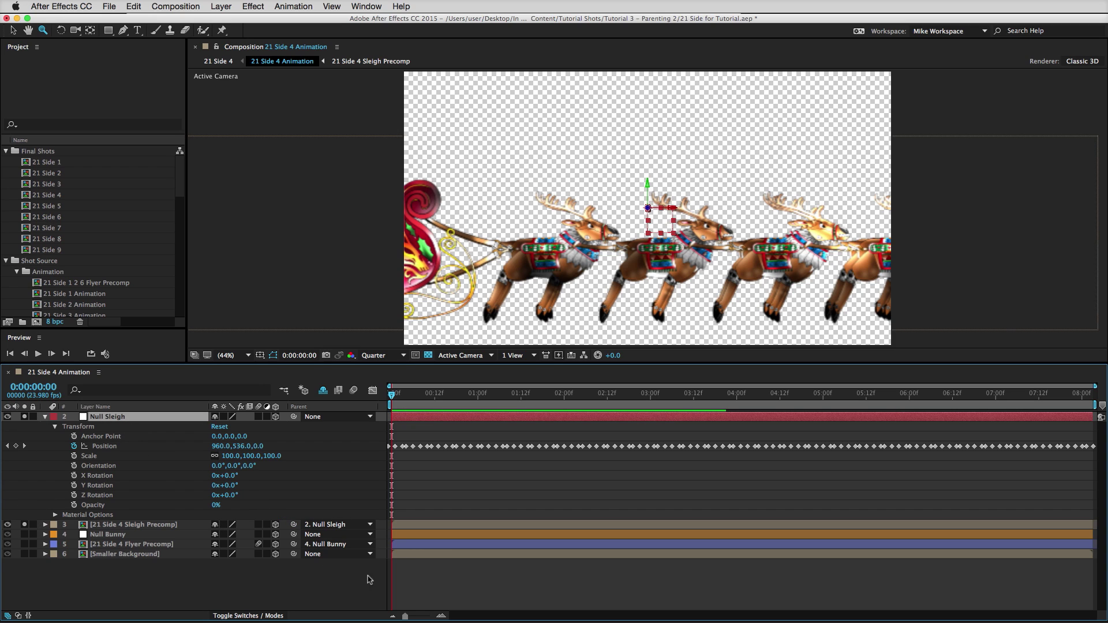
- Expand the 21 Side 4 Sleigh Precomp's Transform properties and examine its two Position keyframes
click(77, 580)
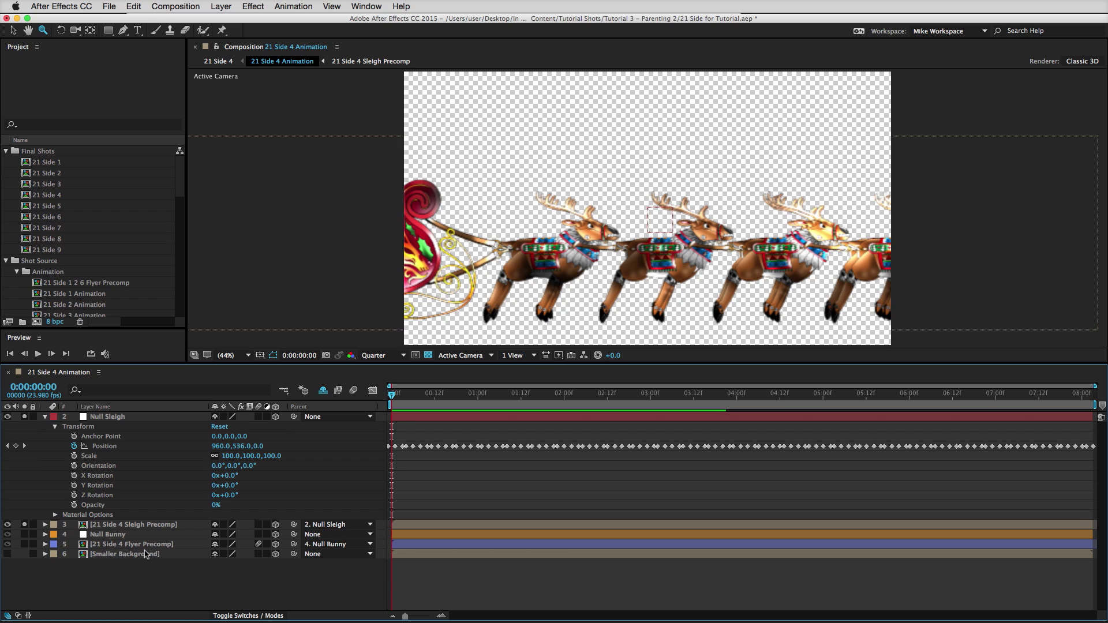
click(104, 525)
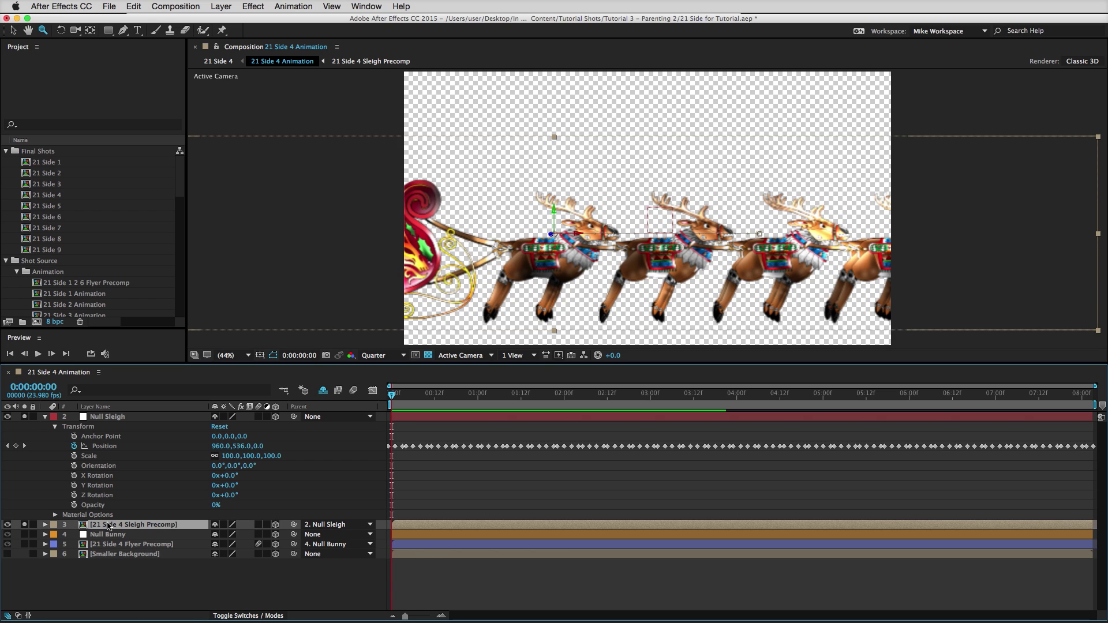
click(45, 526)
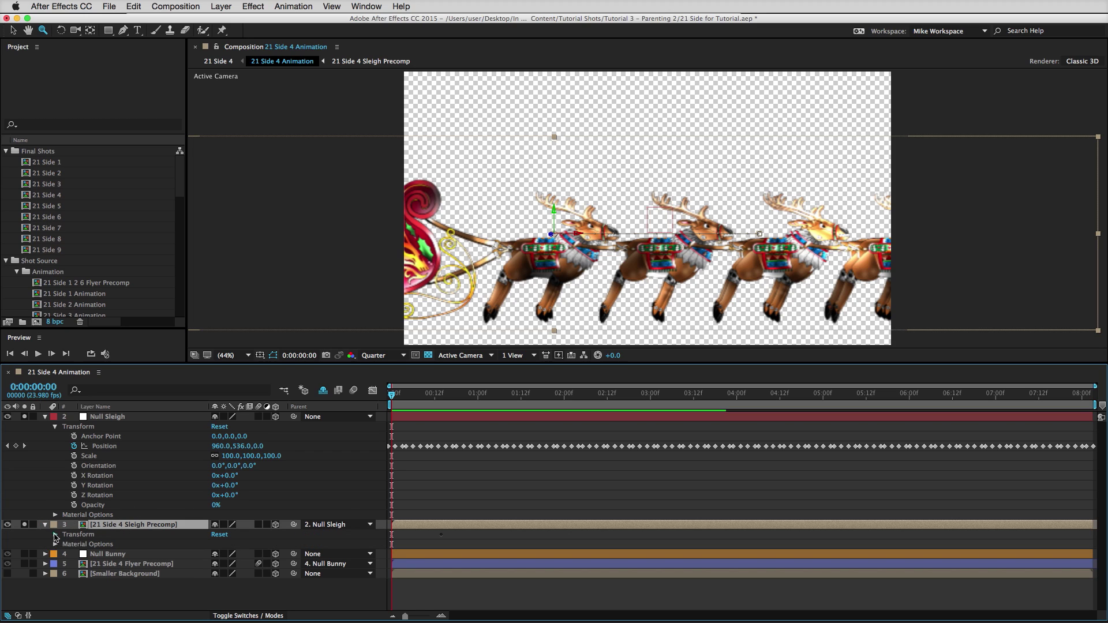
click(55, 535)
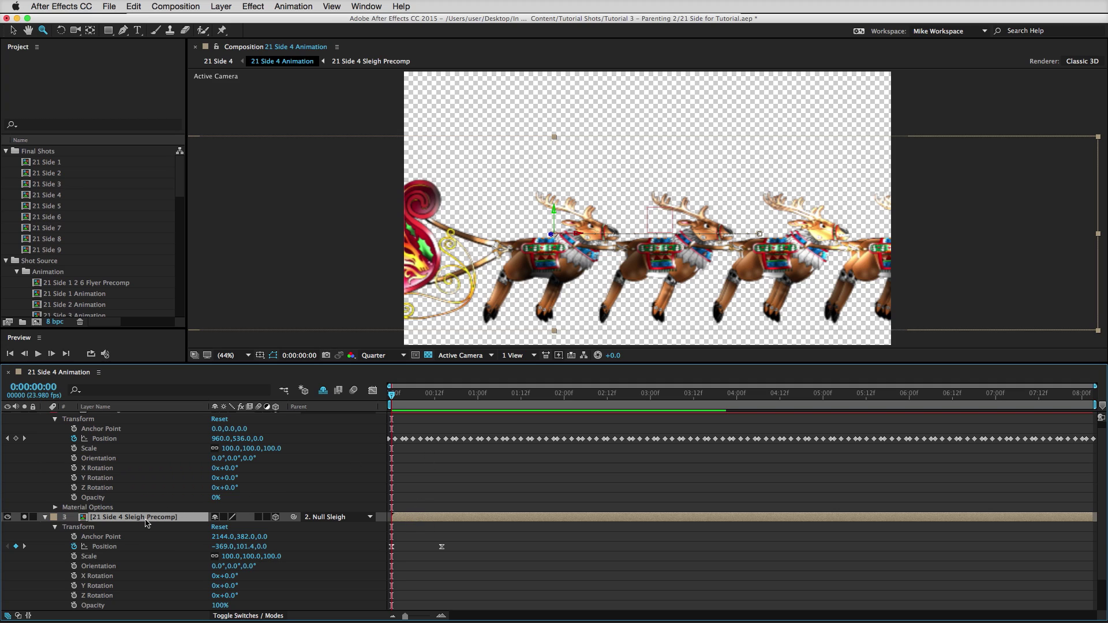
click(392, 547)
click(442, 547)
- Add a Position keyframe to the 21 Side 4 Sleigh Precomp at 0:00:00:16
click(403, 397)
drag(402, 397, 444, 433)
drag(404, 395, 449, 394)
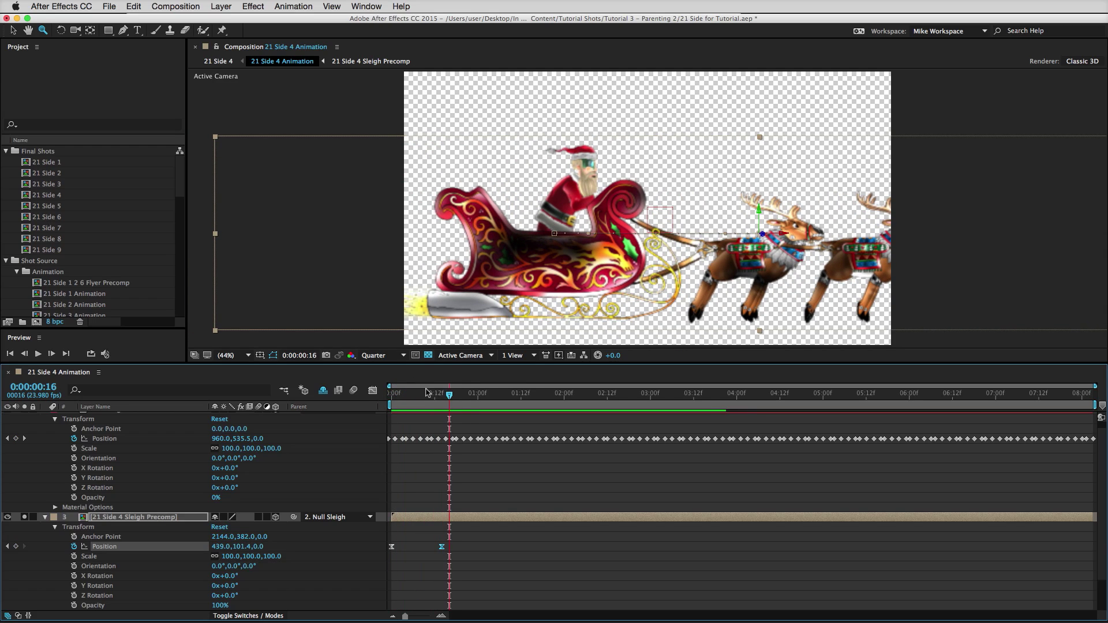
key(equal)
key(equal)
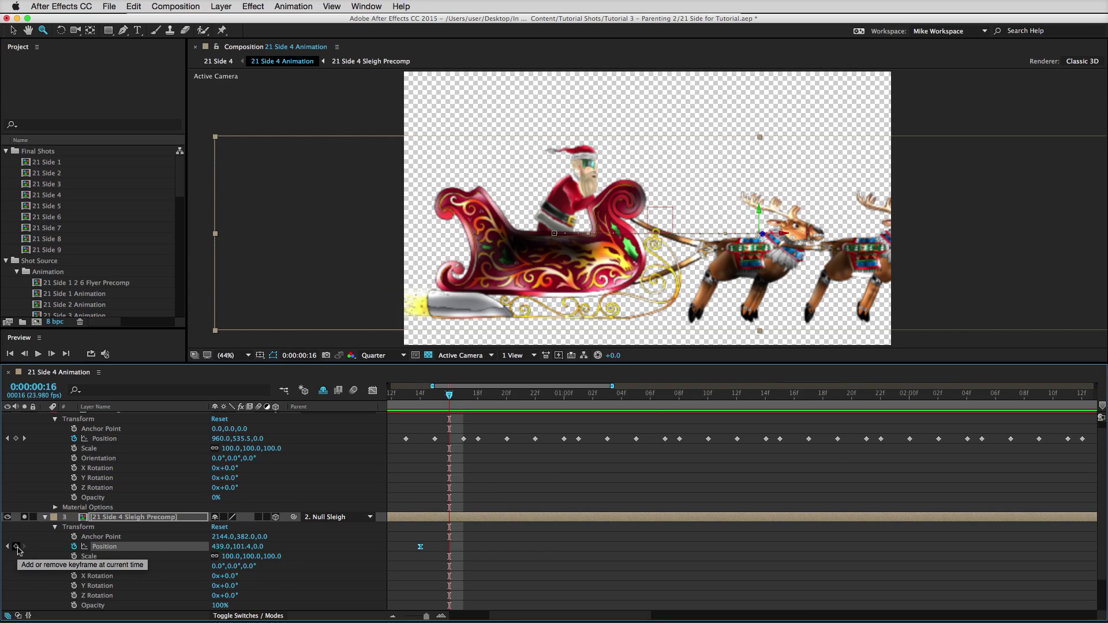
click(17, 546)
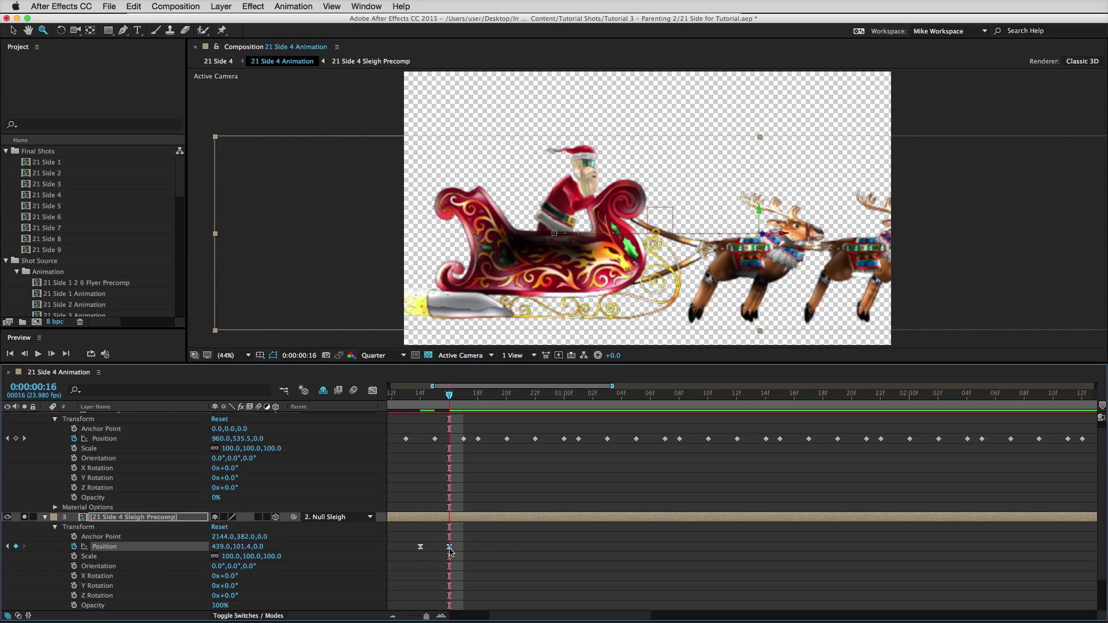
- Compare the Null Sleigh's Position keyframes around 0:00:00:16 with the sleigh precomp's new Position keyframe
click(436, 439)
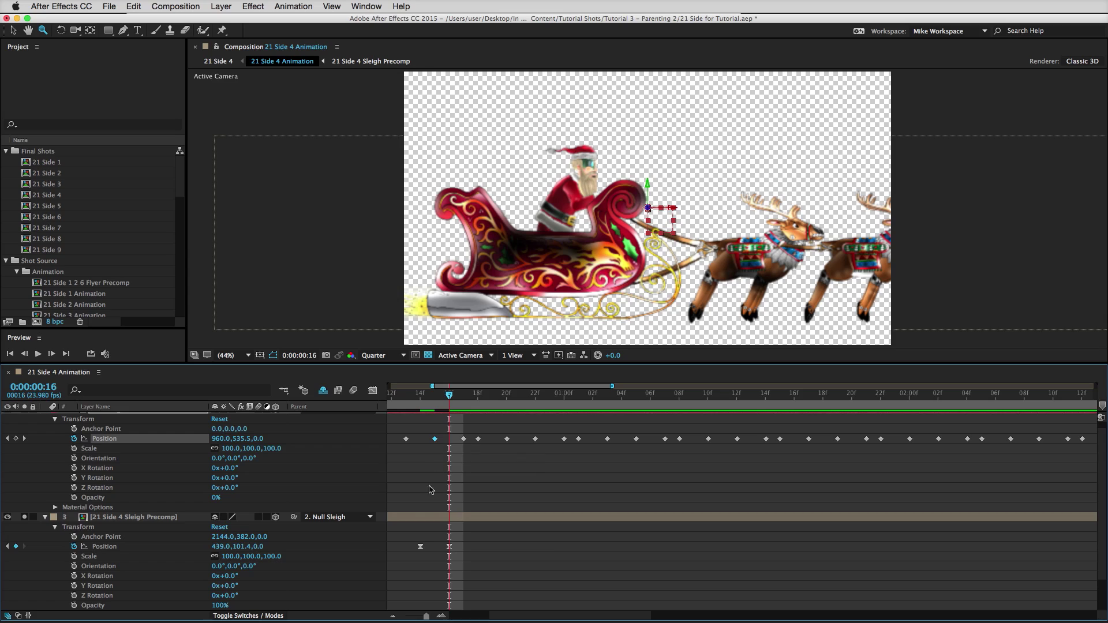
click(450, 547)
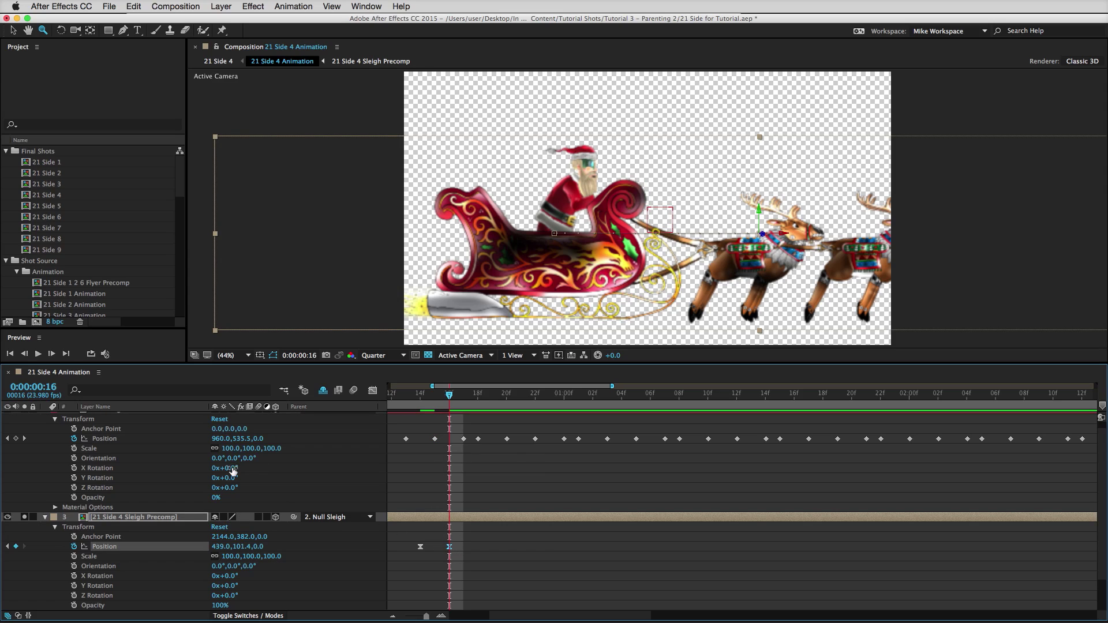
scroll(197, 474, down, 2)
scroll(173, 472, left, 1)
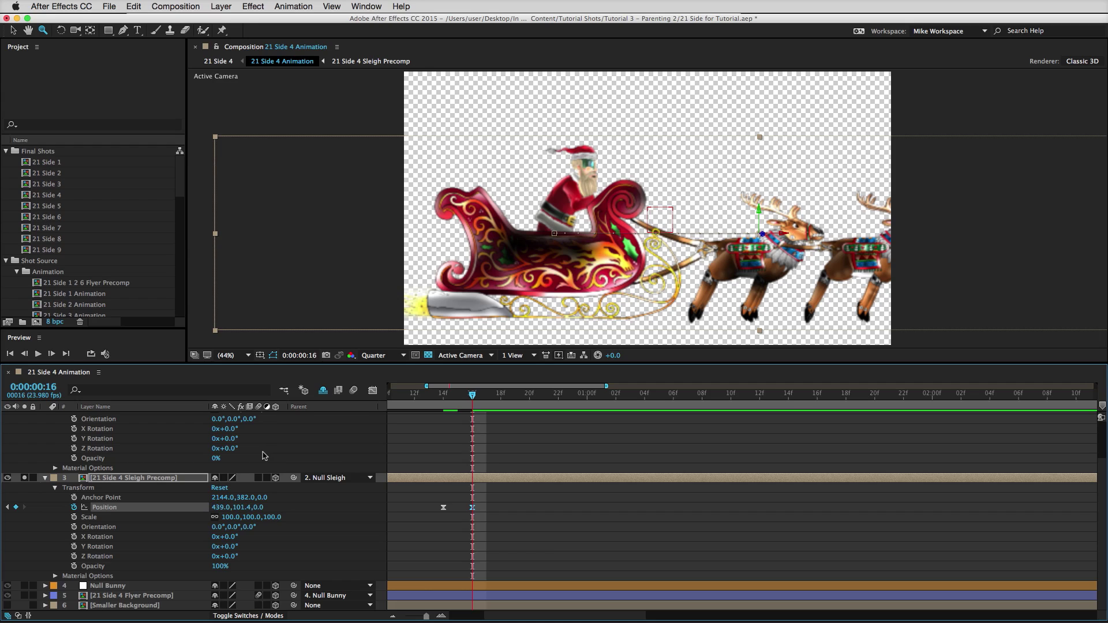
scroll(266, 457, up, 2)
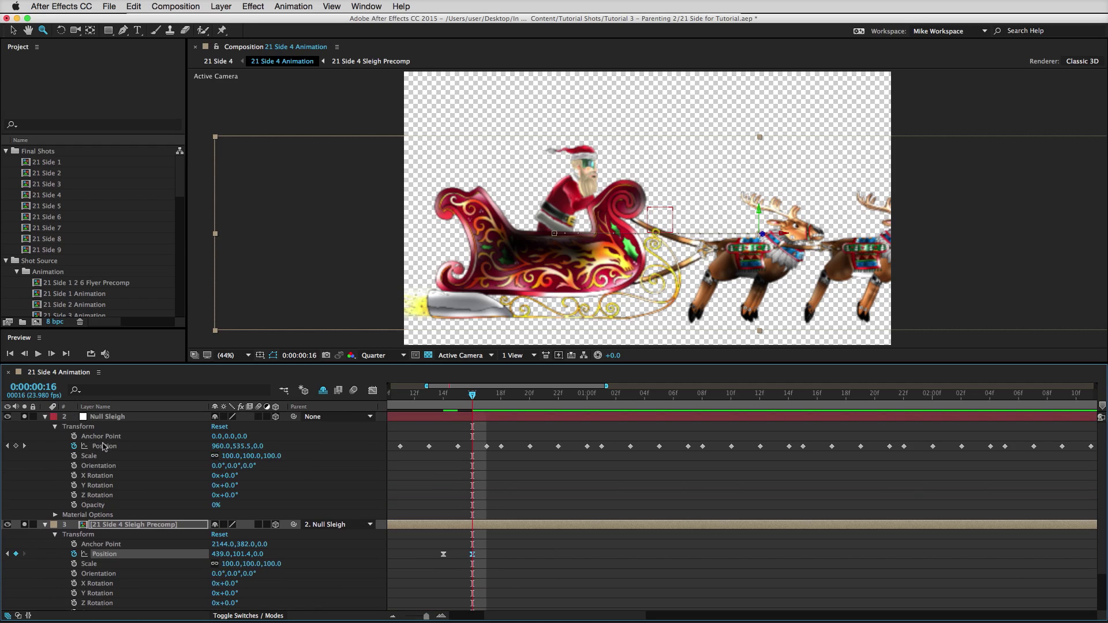
- Collapse the Null Sleigh and set the temporal interpolation of the sleigh precomp's Position keyframe at 0:00:00:16 to Linear
click(45, 417)
right_click(473, 458)
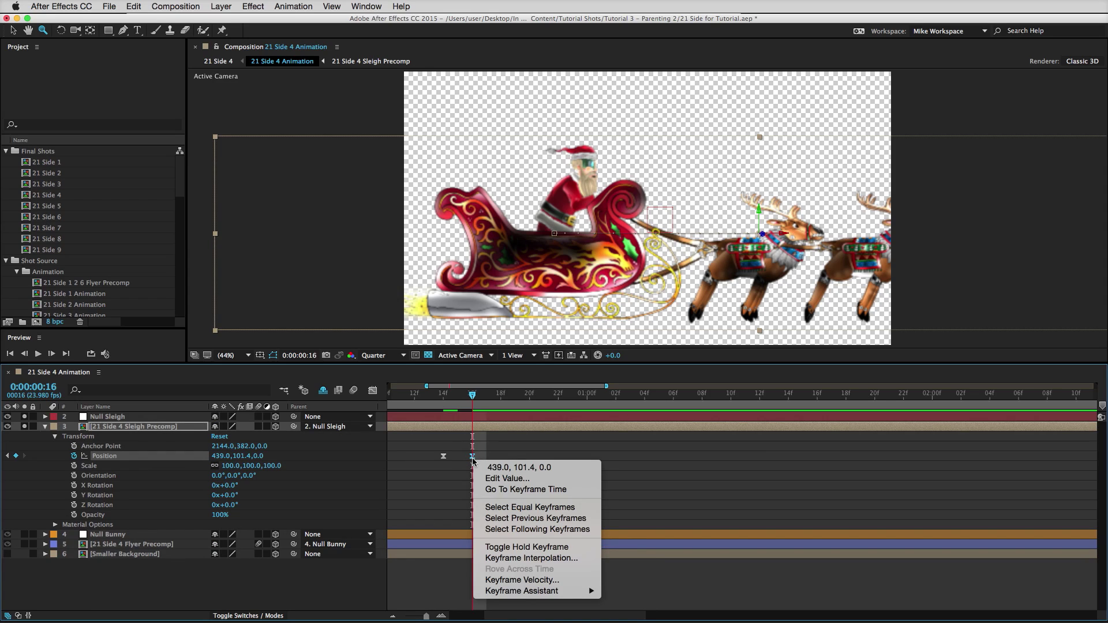
click(546, 559)
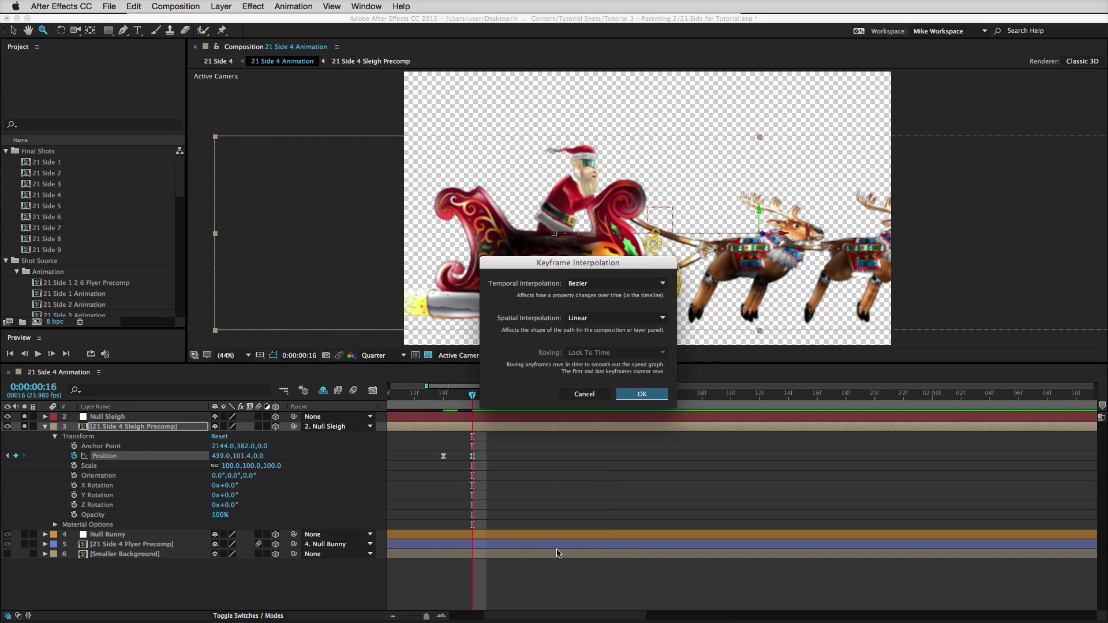
click(608, 286)
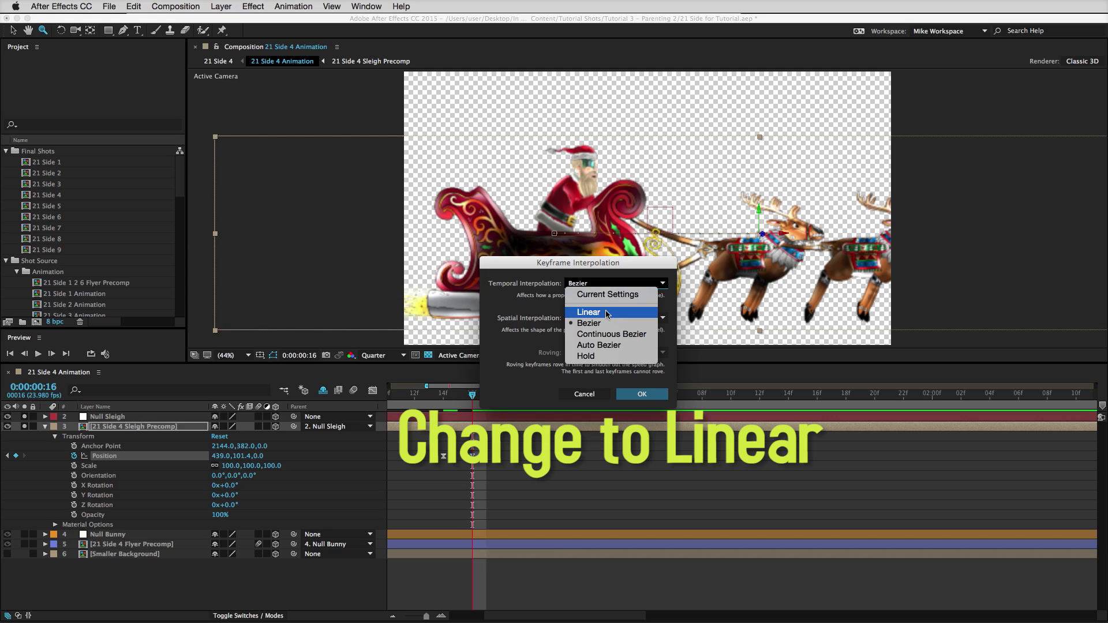
click(589, 312)
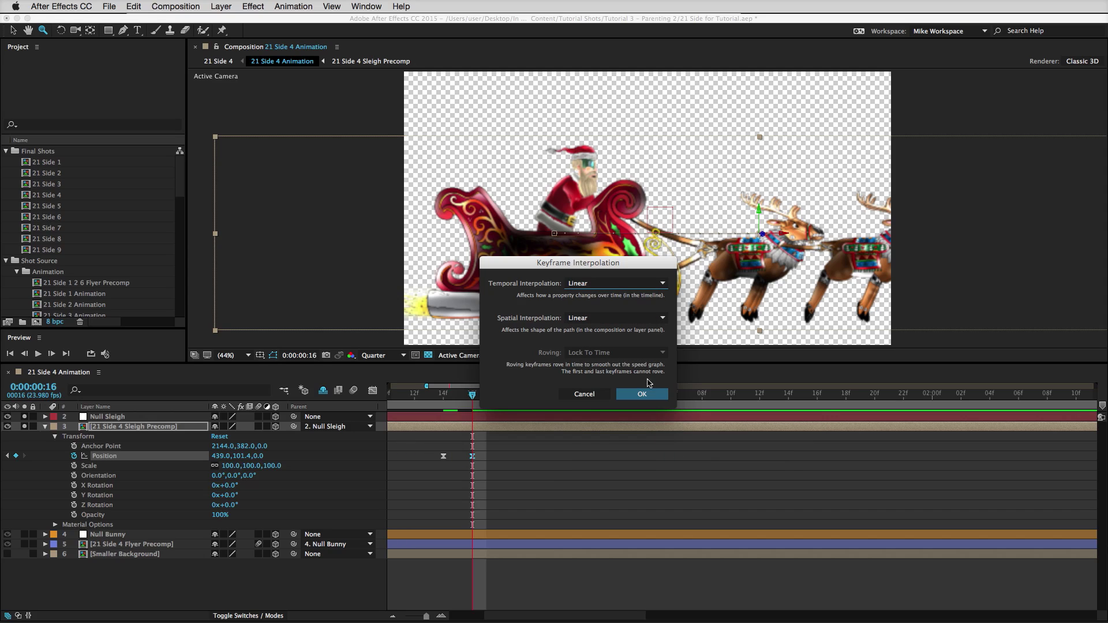
click(642, 395)
click(464, 460)
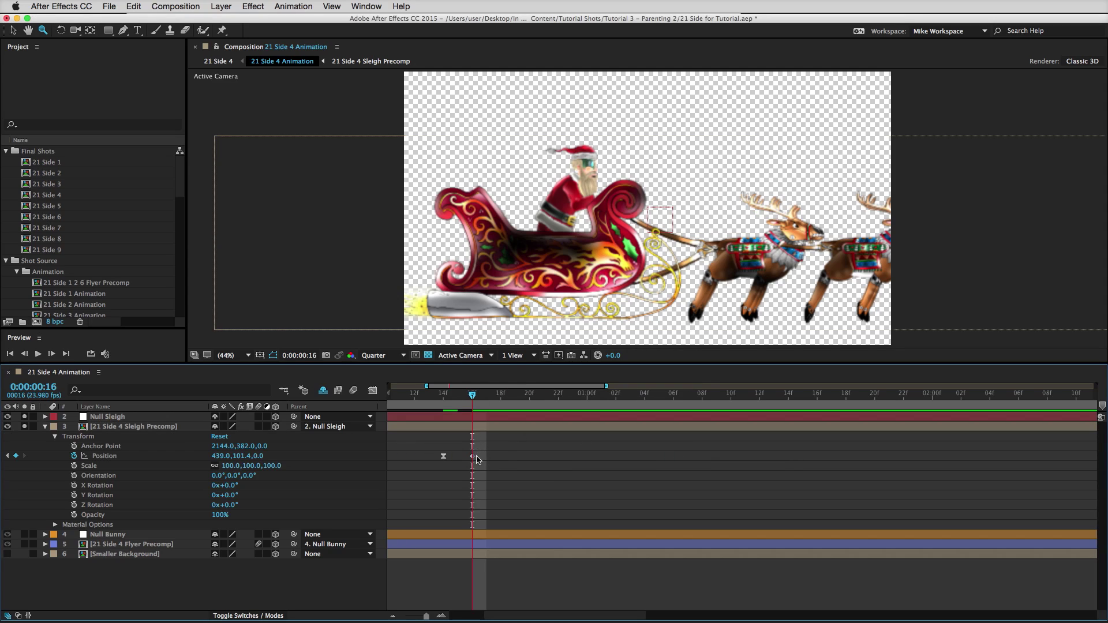
click(472, 456)
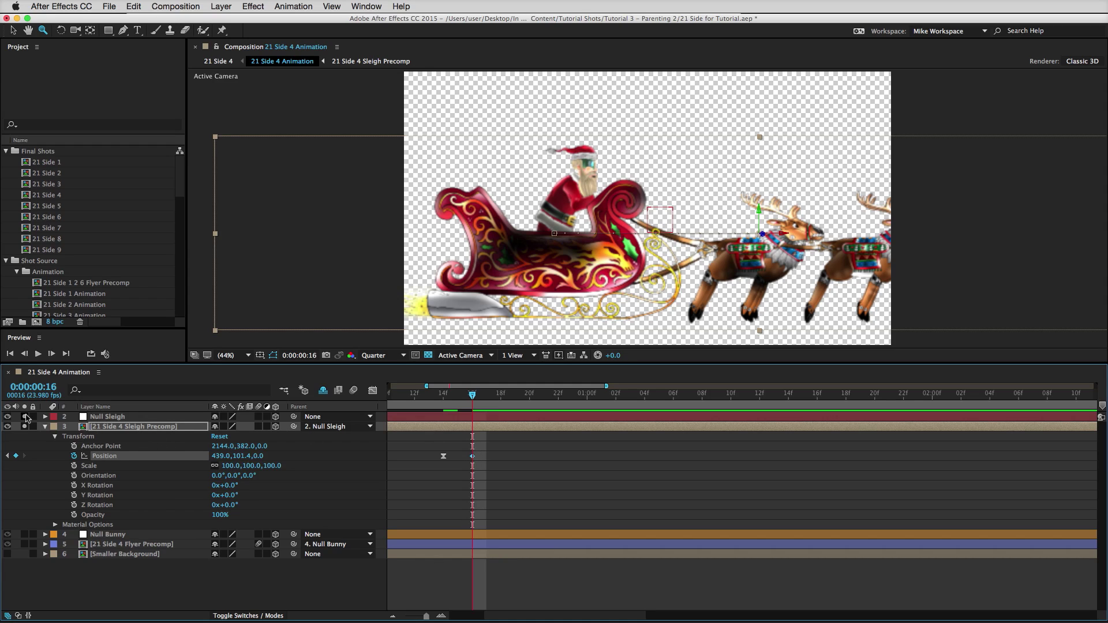
- Expand the Null Sleigh's properties and set the 21 Side 4 Sleigh Precomp's parent to None at 0:00:00:16
click(45, 416)
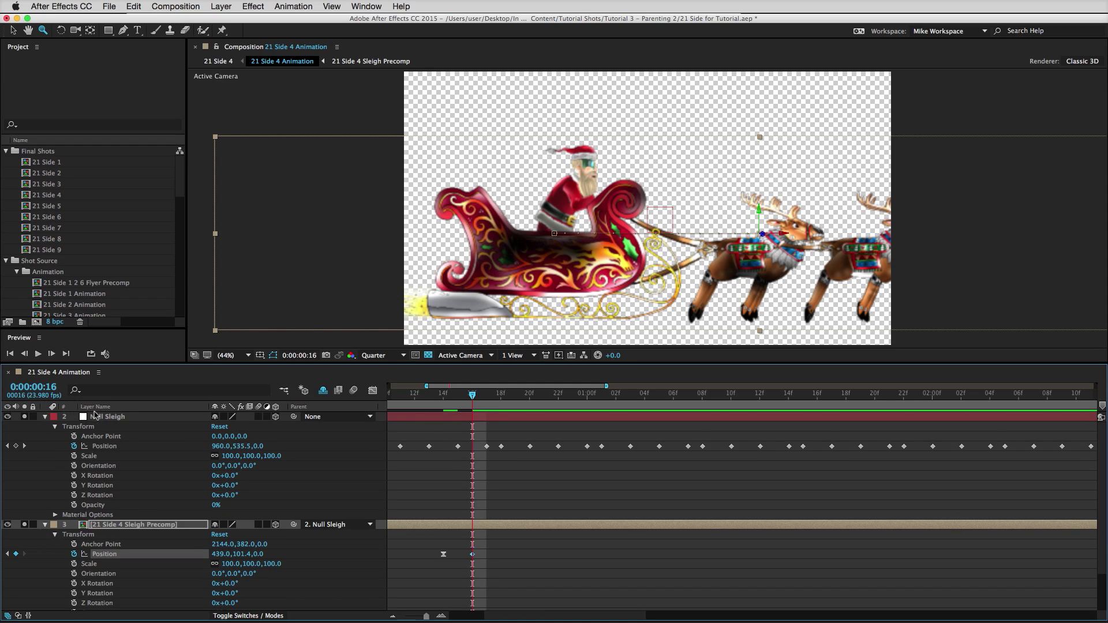
click(459, 419)
drag(468, 404, 623, 417)
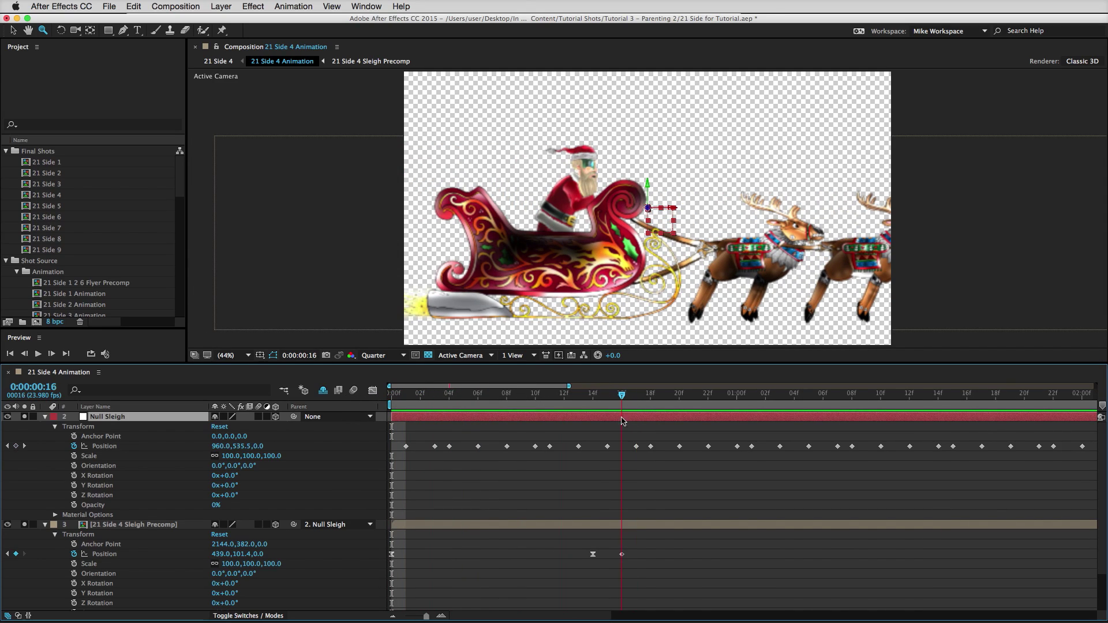
click(311, 525)
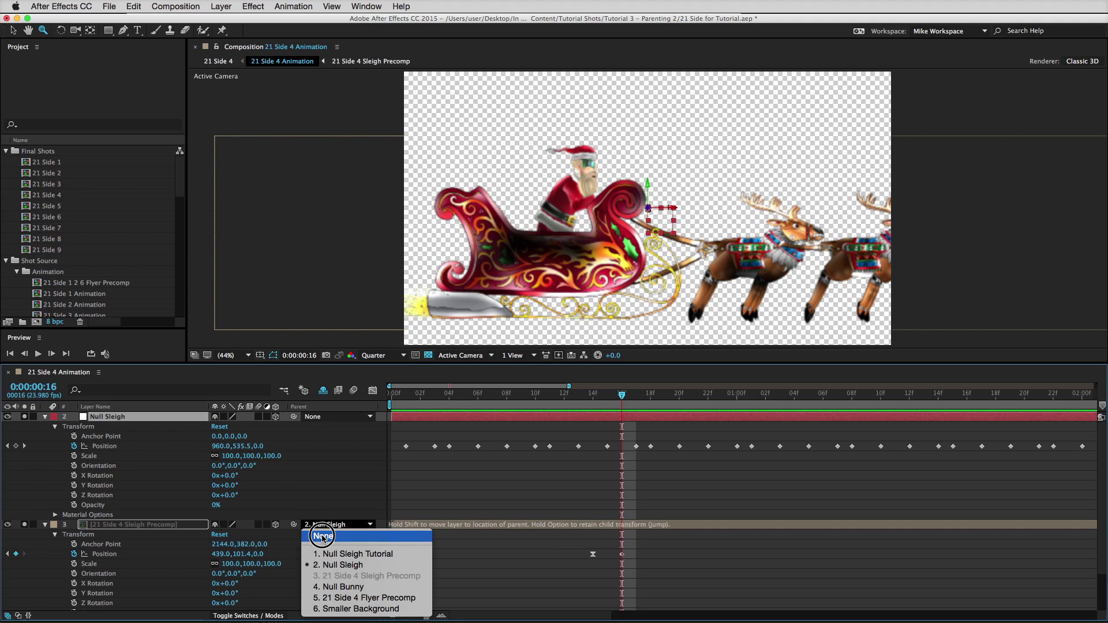
click(322, 536)
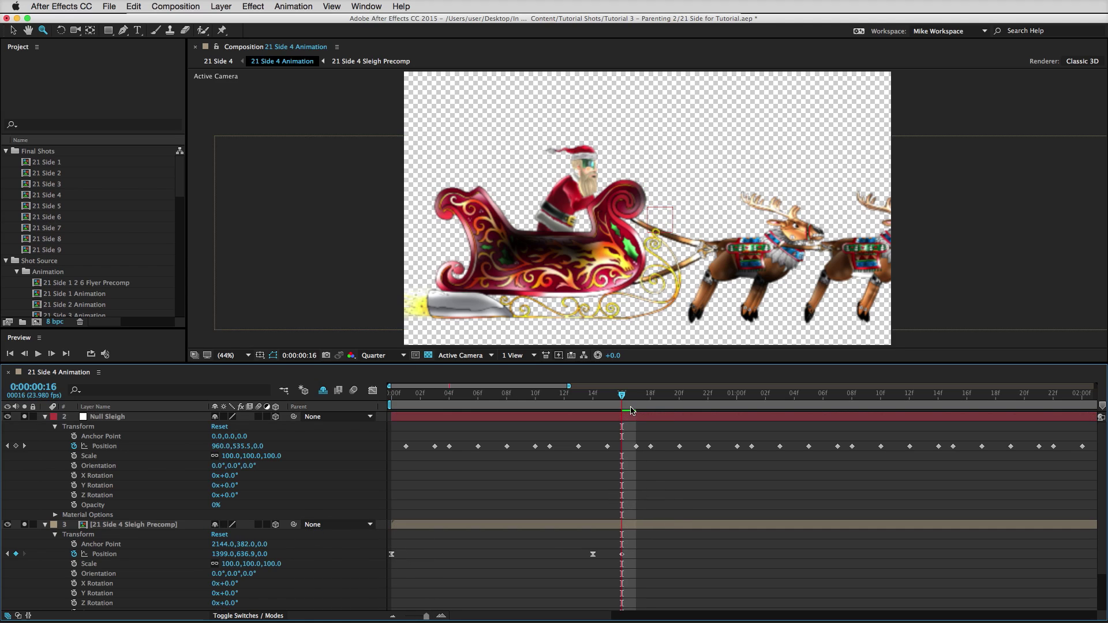
- Examine the Null Sleigh's Position keyframes on either side of 0:00:00:16, then select the sleigh precomp's Position keyframe there
click(608, 447)
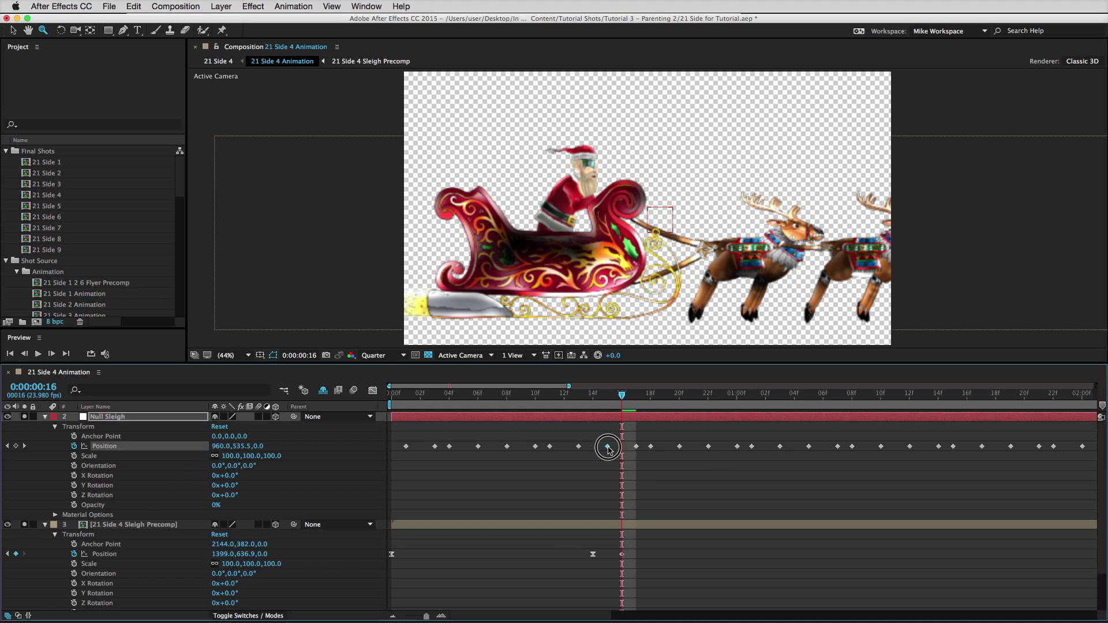
click(625, 449)
click(637, 448)
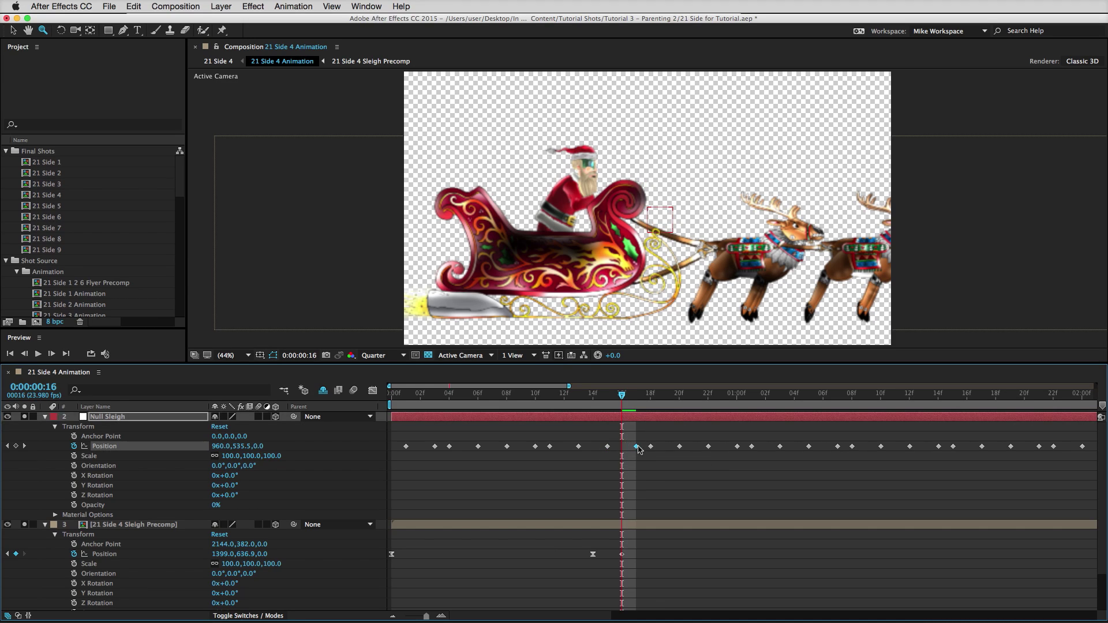
click(608, 396)
key(Page_Down)
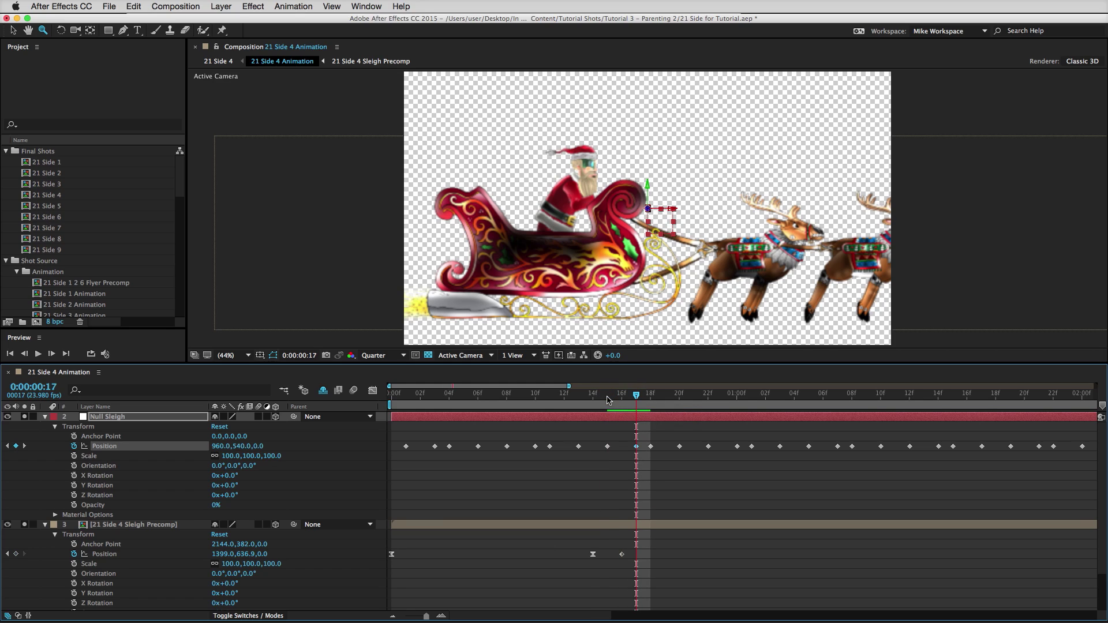
click(622, 554)
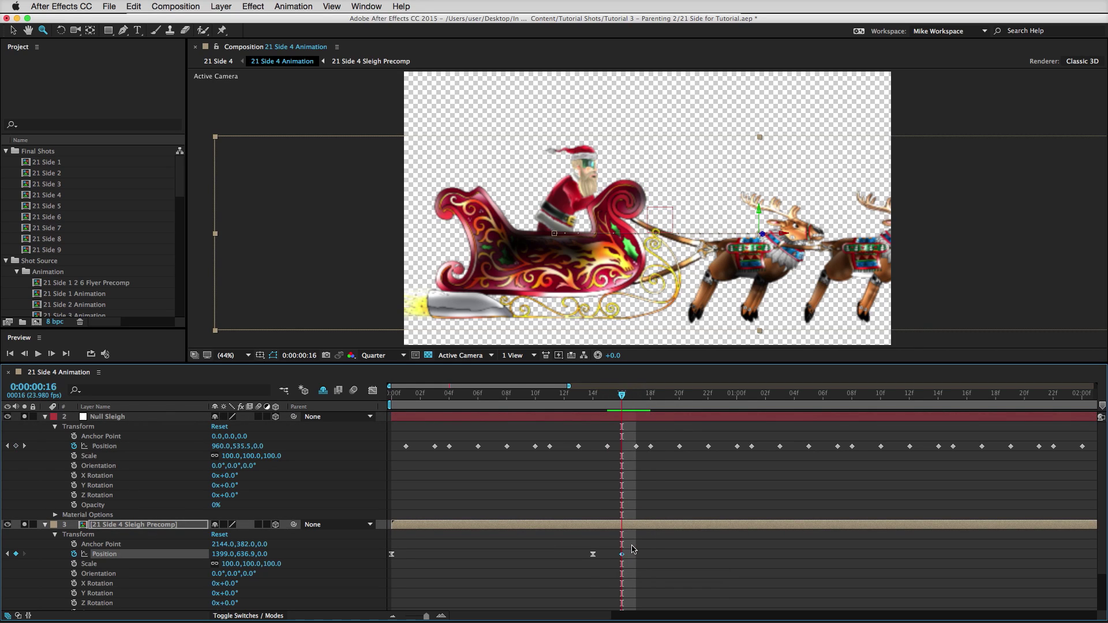
- Select the 21 Side 4 Sleigh Precomp at 0:00:00:18 and ready the Selection tool at its anchor point
key(Page_Down)
click(643, 522)
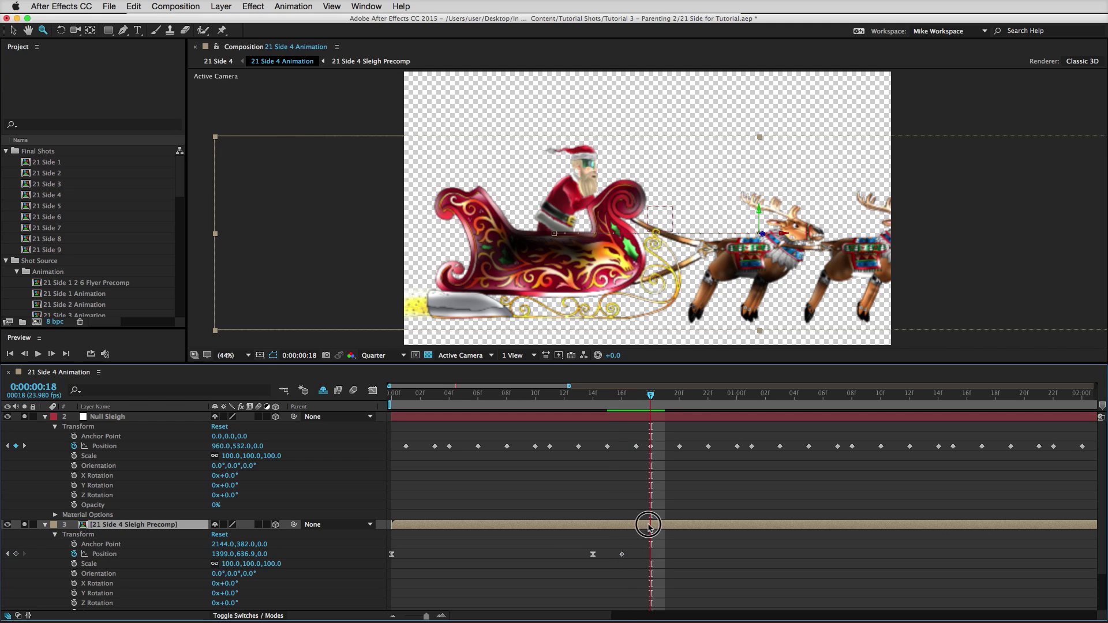
key(v)
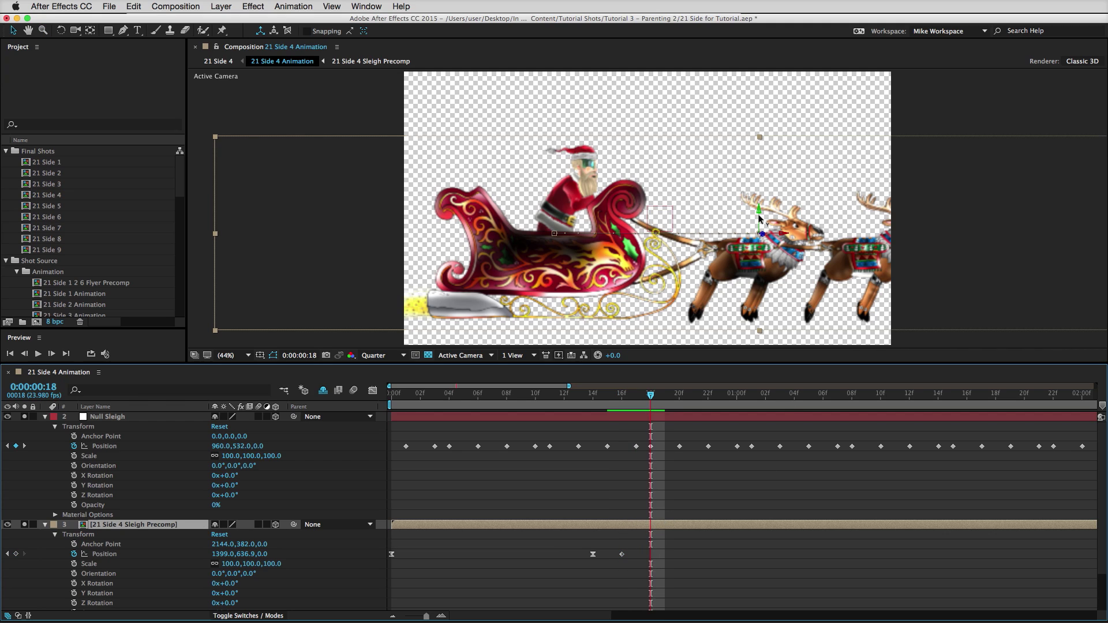
key(z)
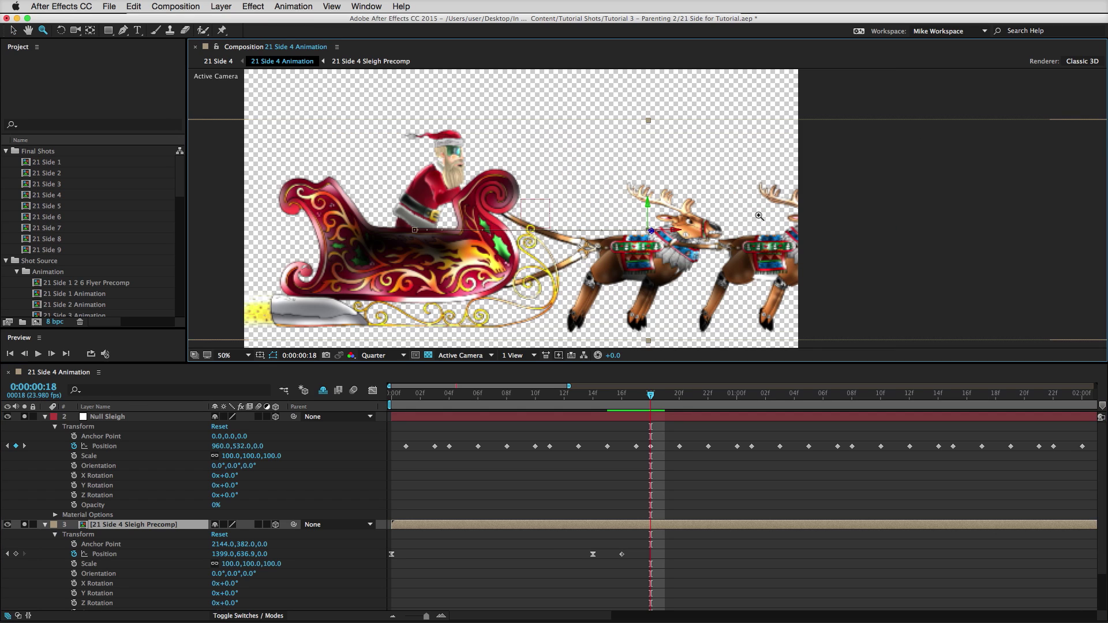
click(650, 227)
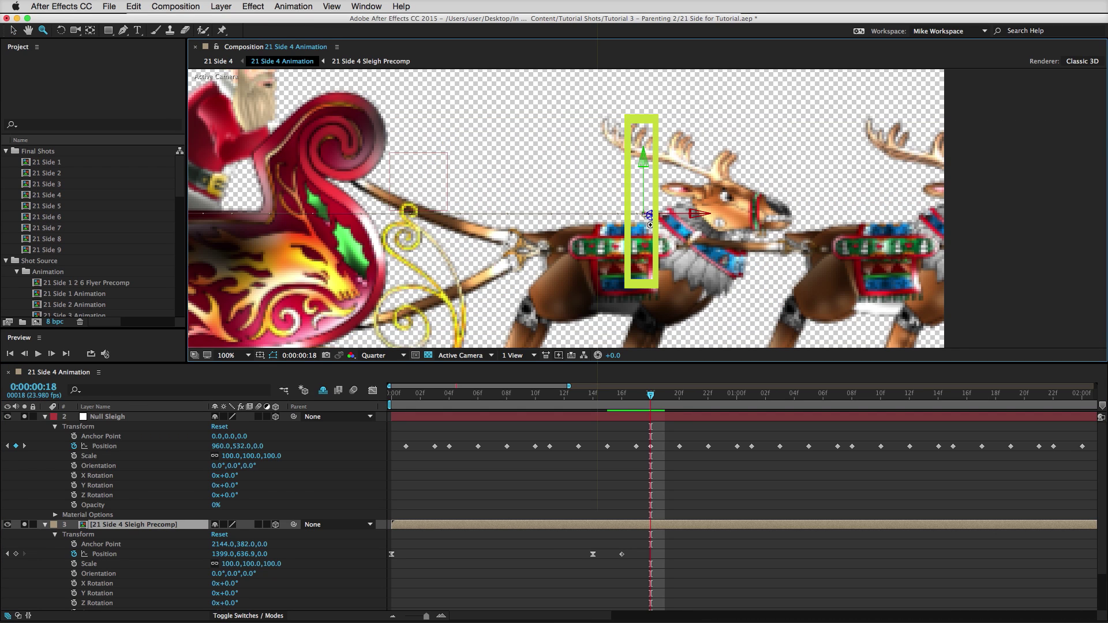
key(v)
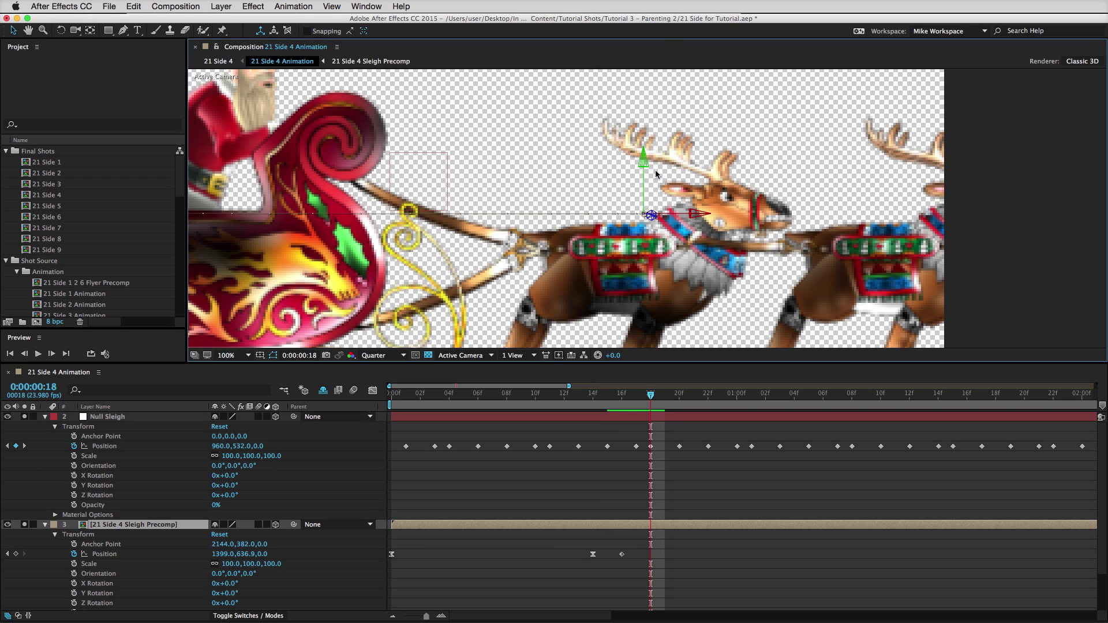
- Try moving the sleigh precomp along the Y axis, along the X axis and freely, undoing each move
drag(646, 176, 643, 203)
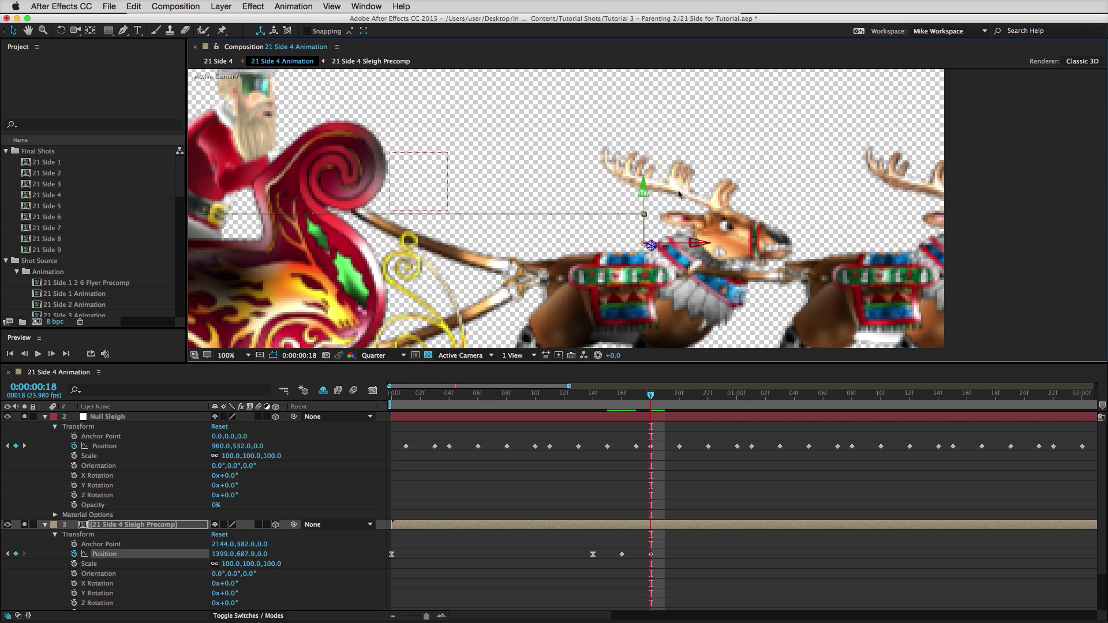
key(ctrl+z)
drag(700, 215, 577, 215)
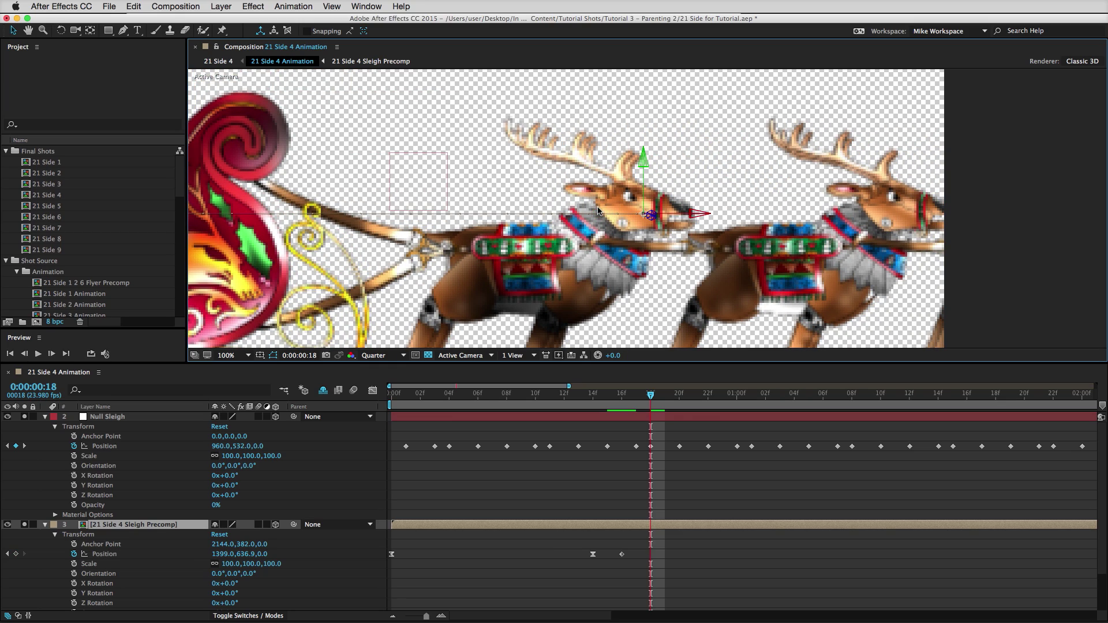
key(ctrl+z)
drag(652, 219, 609, 176)
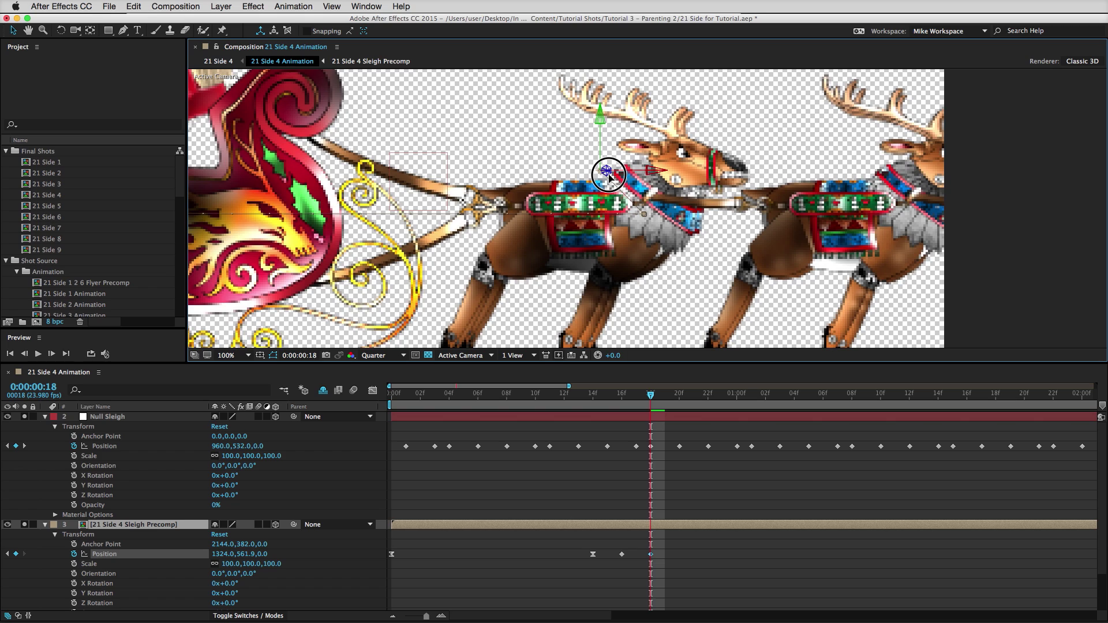
key(ctrl+z)
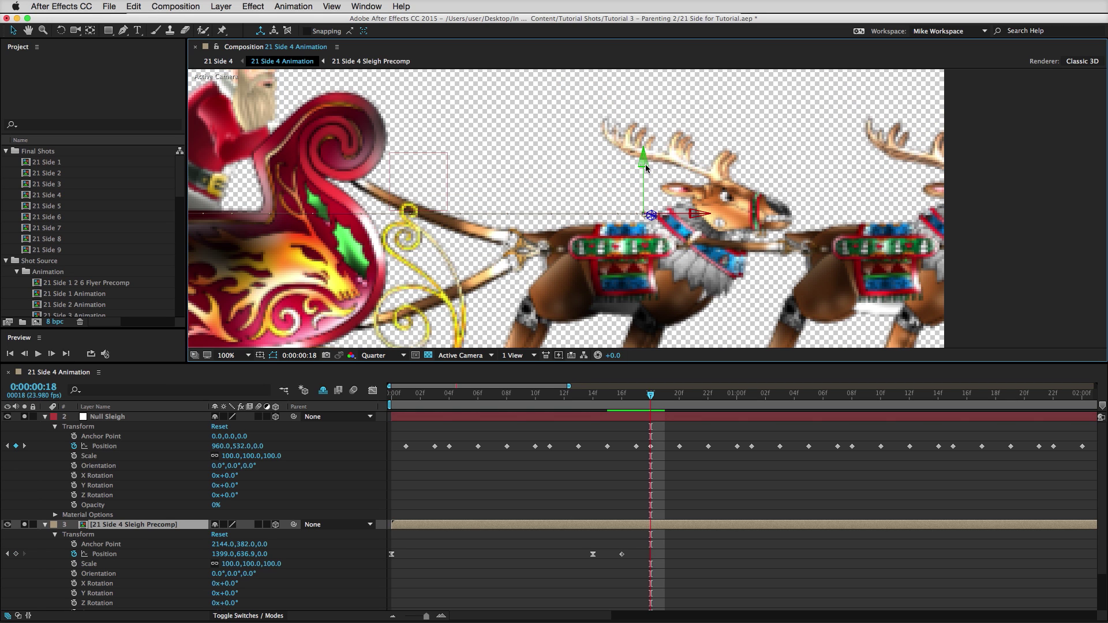
- Lower the sleigh precomp to Y position 659.9 at 0:00:00:18 and copy its 0:00:00:16 Position keyframe to 0:00:00:20
drag(642, 167, 674, 180)
click(652, 555)
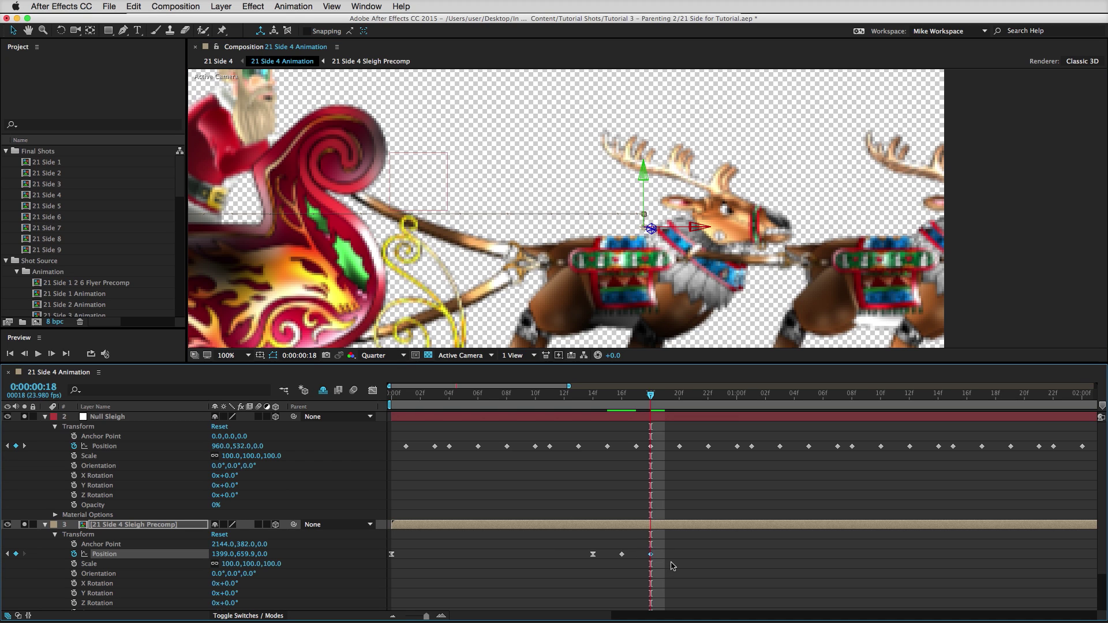
key(Page_Down)
key(Page_Down)
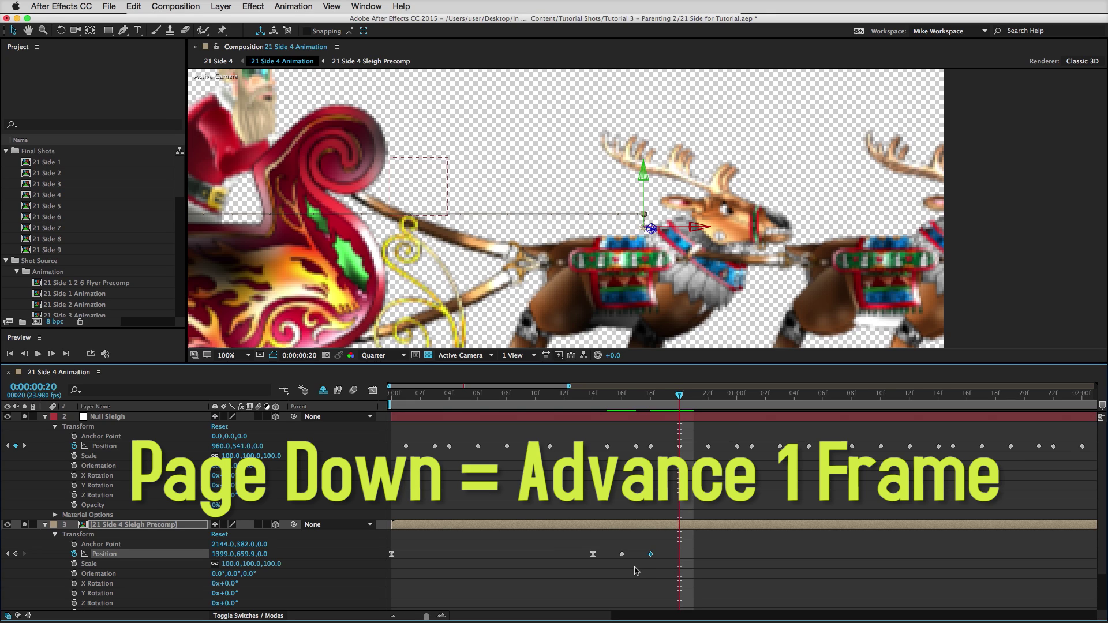
click(621, 554)
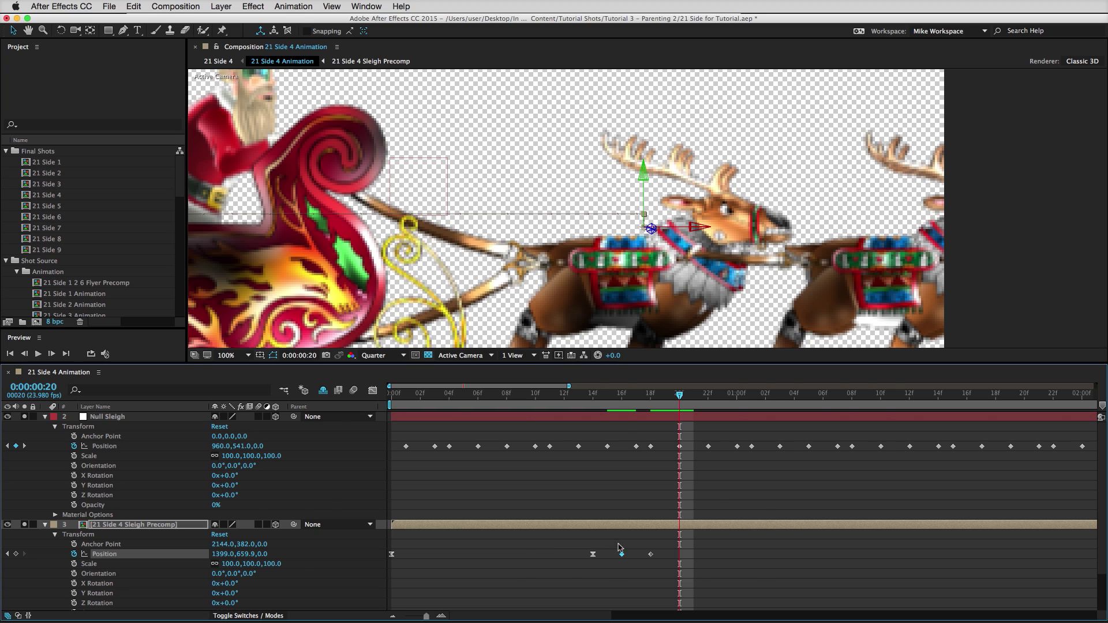
key(super+c)
key(super+v)
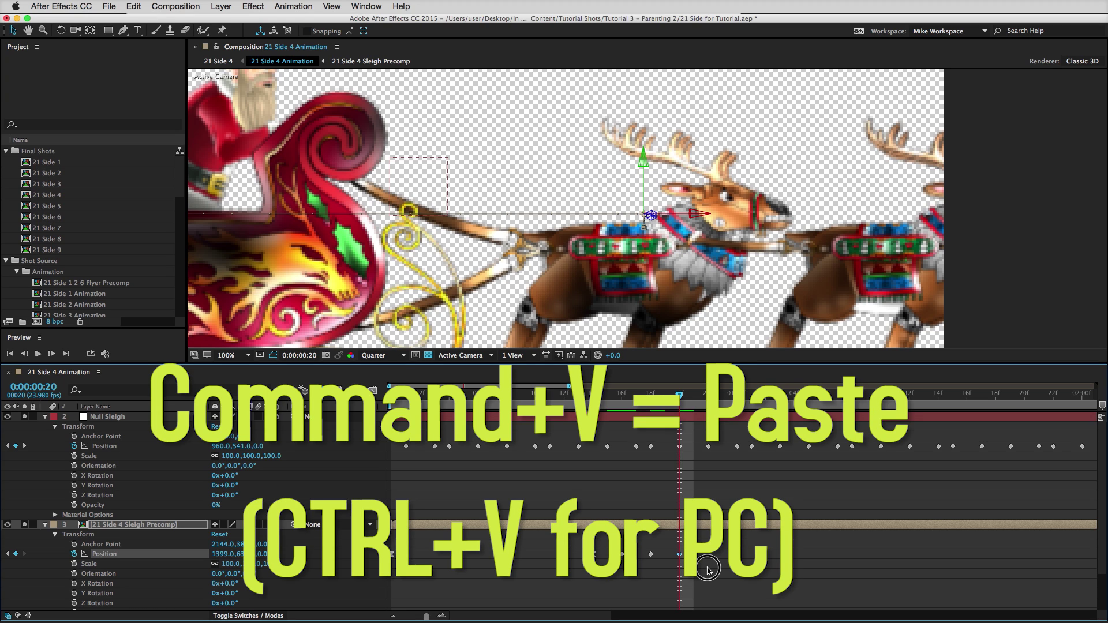
- Repeat the sleigh precomp's alternating Position keyframes from 0:00:00:16 through 0:00:01:08 by copying and pasting growing groups of them
drag(709, 570, 619, 549)
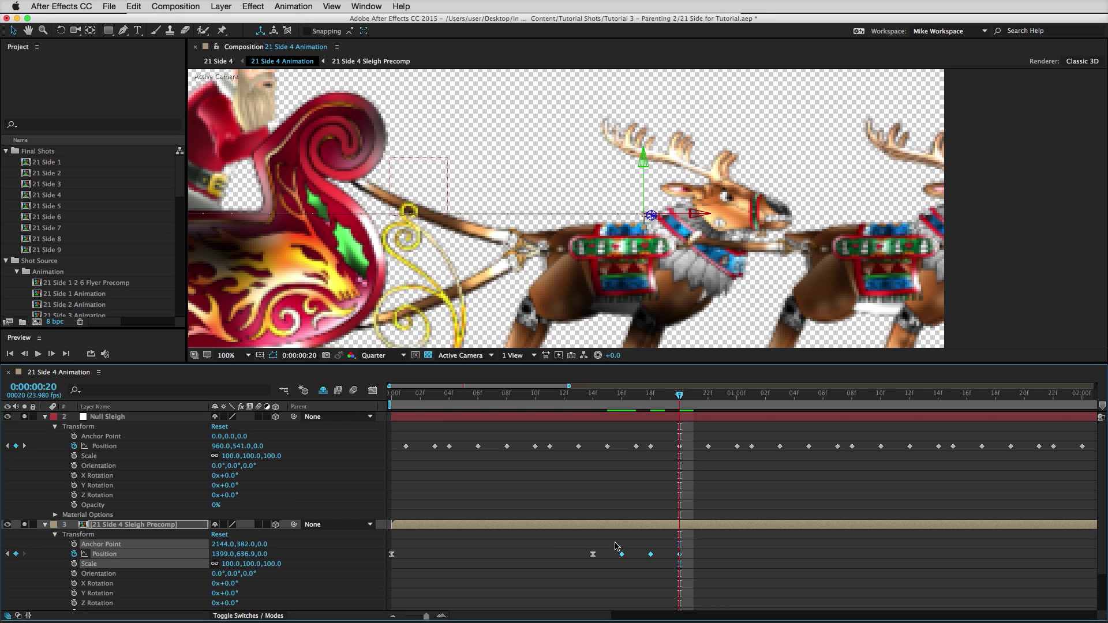
key(cmd+v)
drag(747, 563, 606, 545)
click(738, 397)
key(super+v)
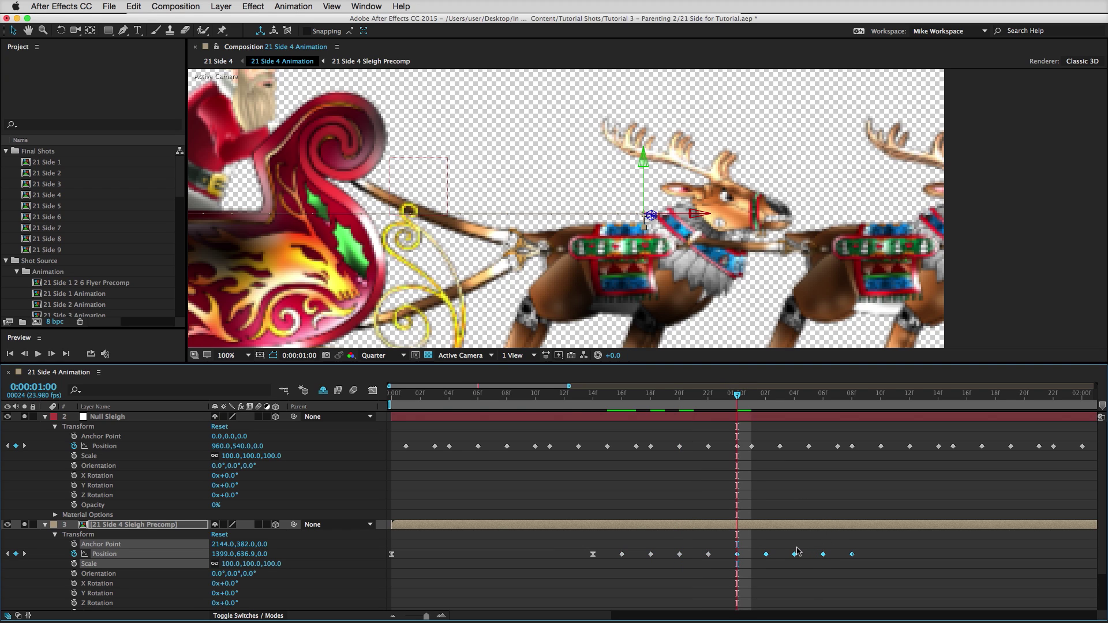
- Copy the sleigh precomp's bouncing Position keyframes and paste them at 0:00:01:08, then paste the enlarged set at 0:00:02:00
key(minus)
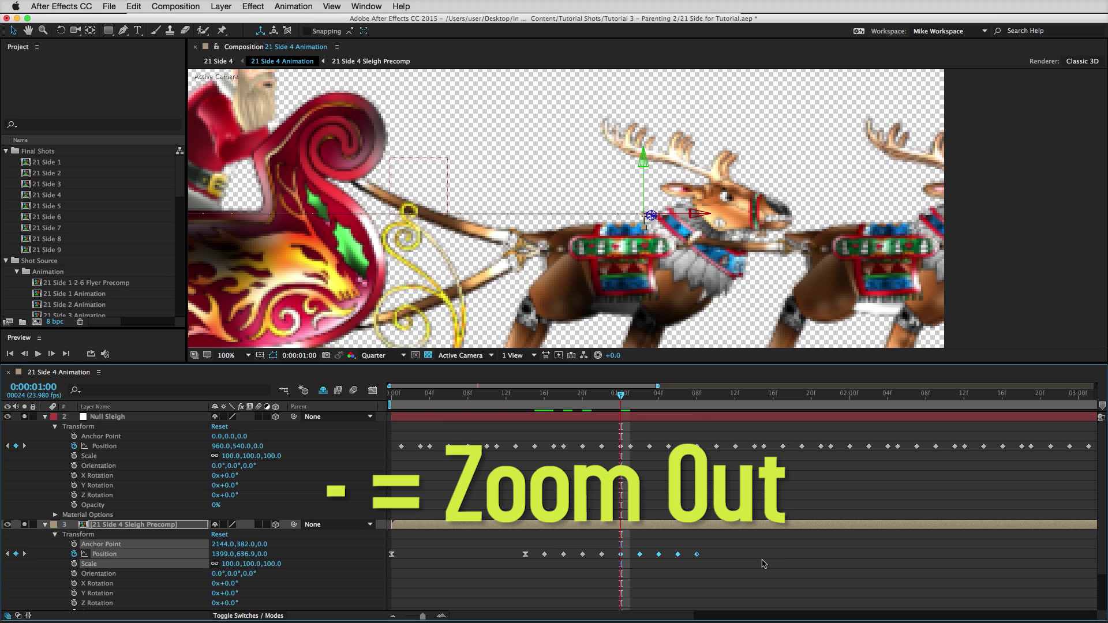
drag(732, 571, 539, 540)
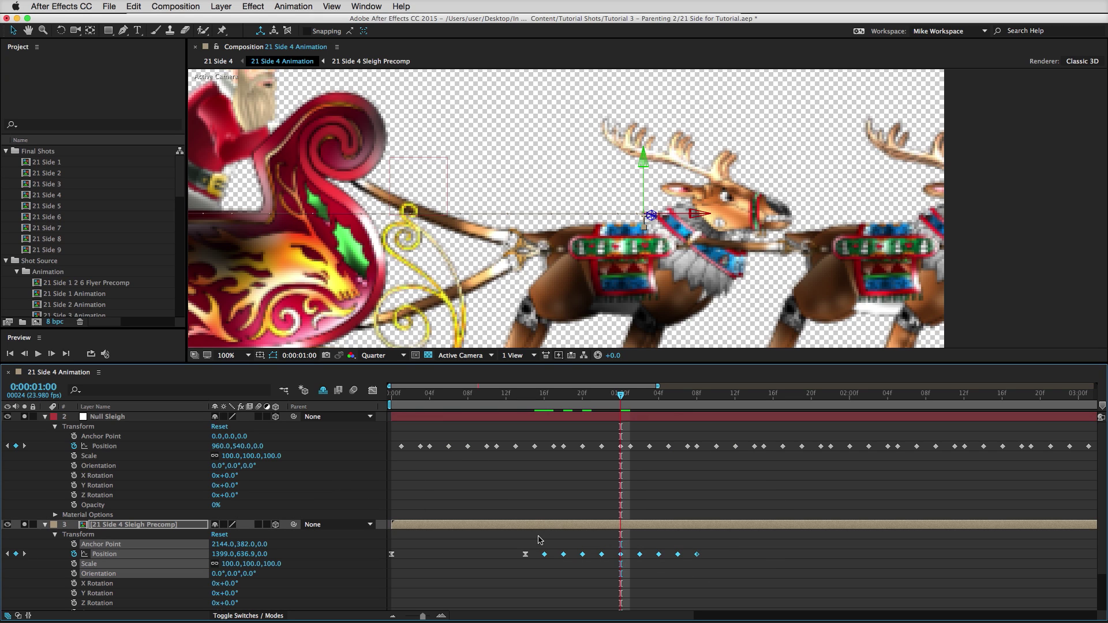
click(699, 396)
key(ctrl+v)
drag(936, 577, 532, 539)
key(ctrl+c)
click(852, 396)
key(ctrl+v)
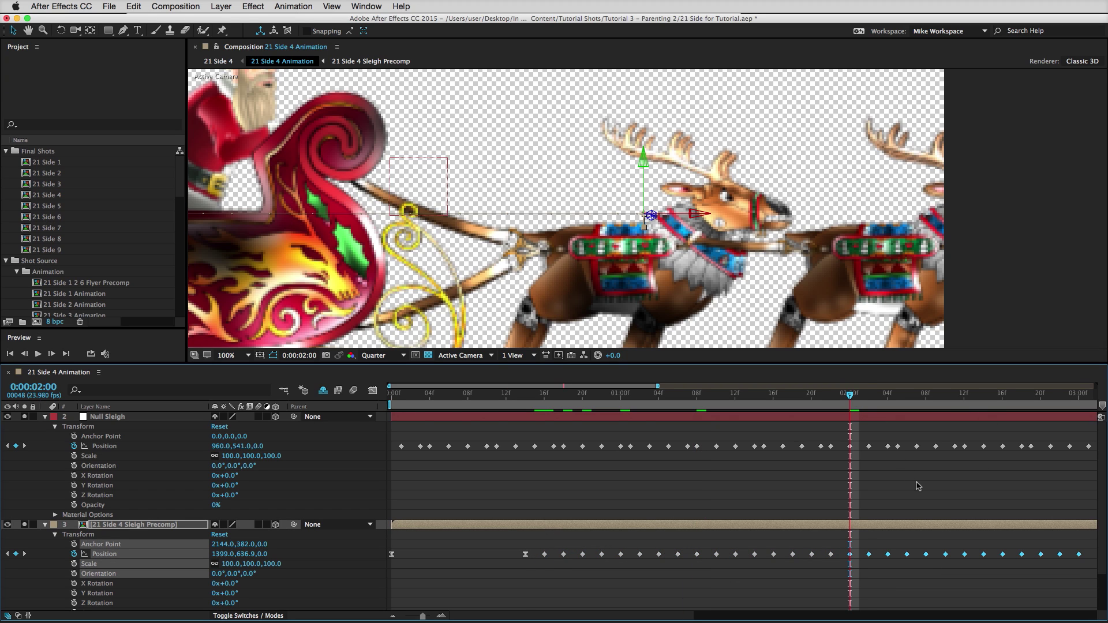
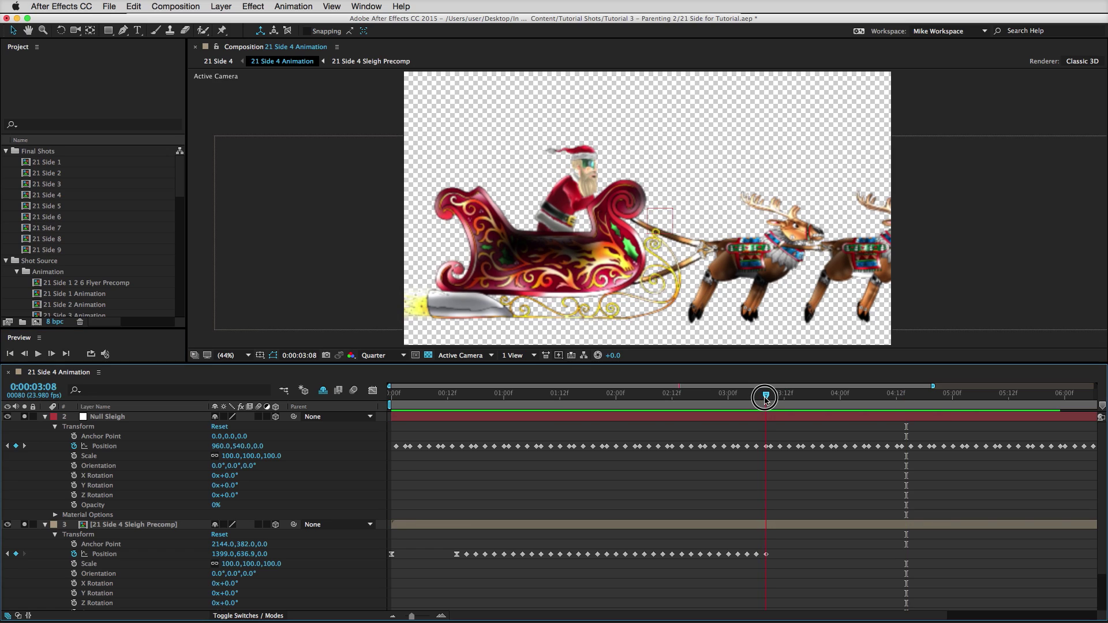
- End the work area at 0:00:03:08 and preview the sleigh's bouncing motion
key(n)
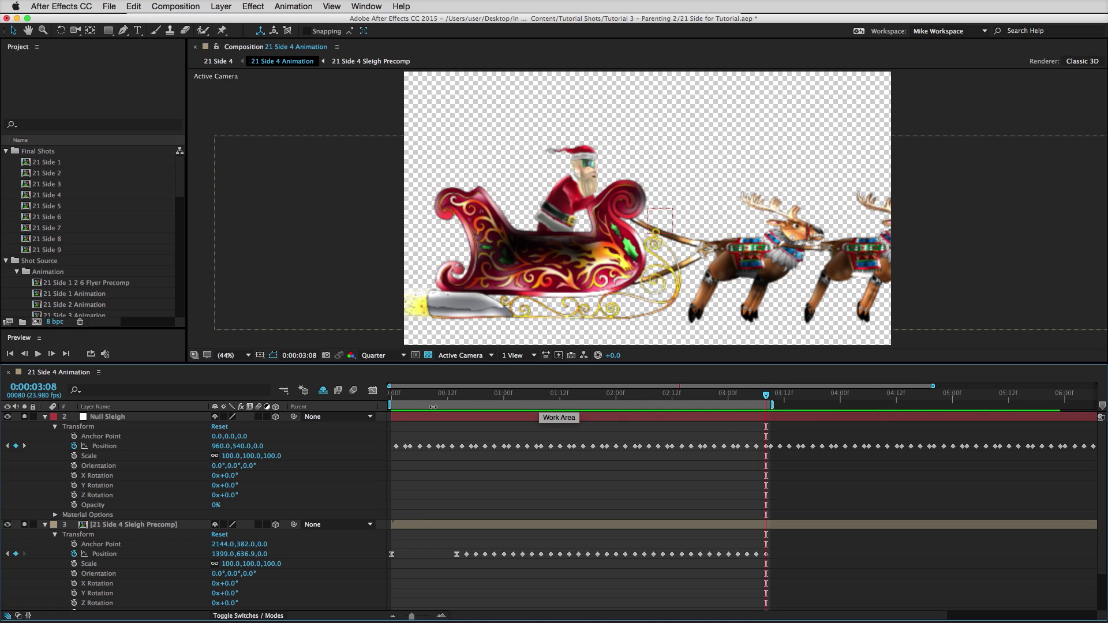
click(39, 354)
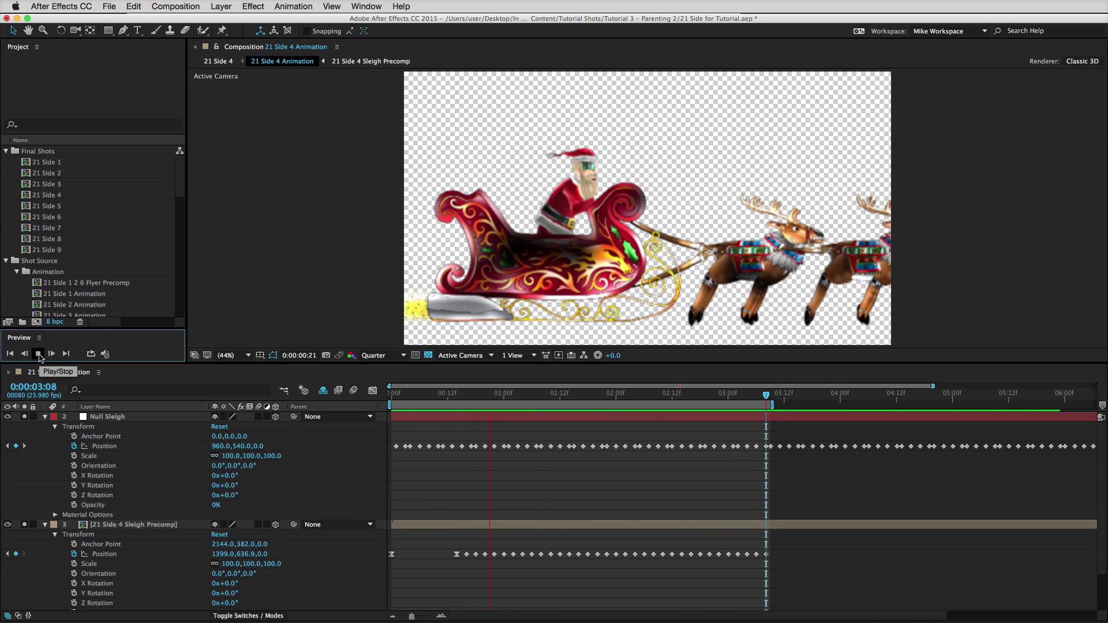
click(38, 354)
- Move the sleigh precomp's Position keyframes from 0:00:01:08 to 0:00:02:12 together, placing the first at 1646.8, 295.9, and preview the animation
drag(453, 401, 541, 398)
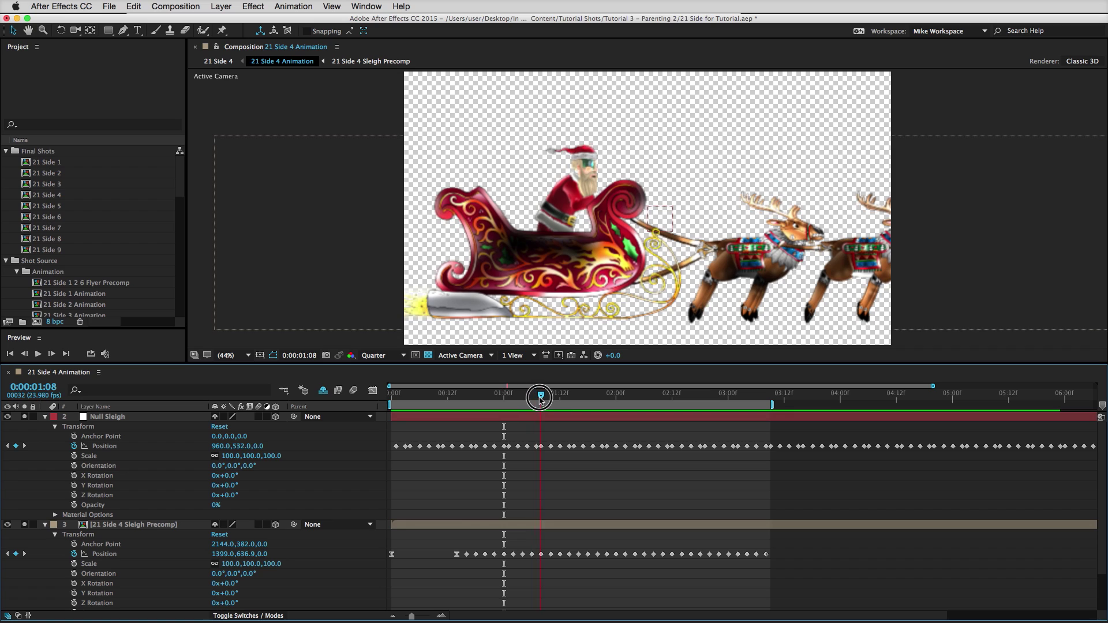
click(554, 525)
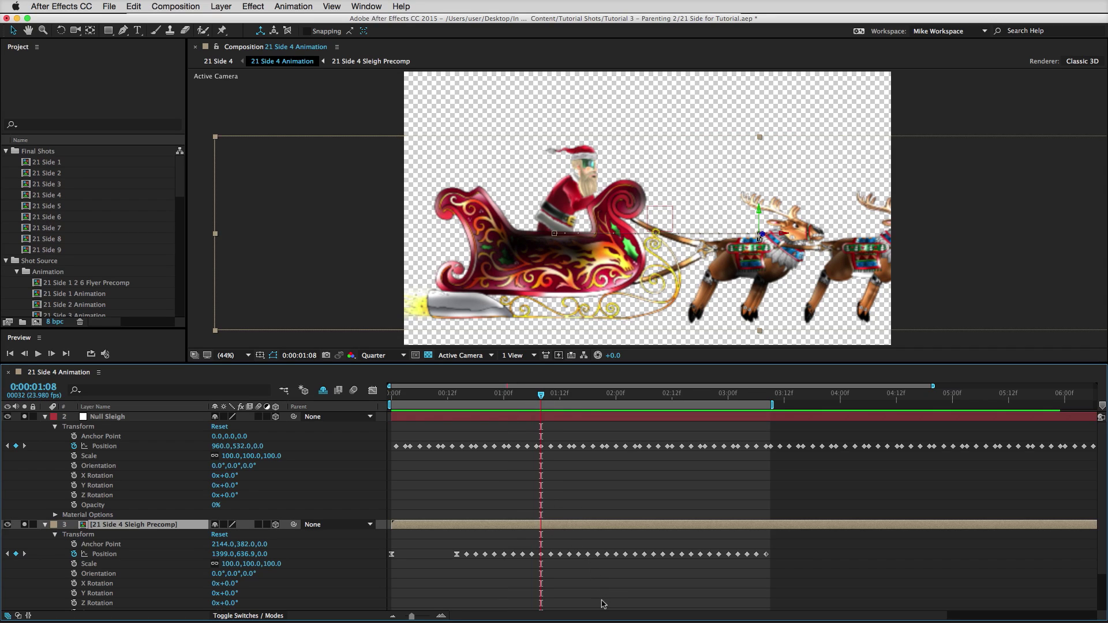
key(equal)
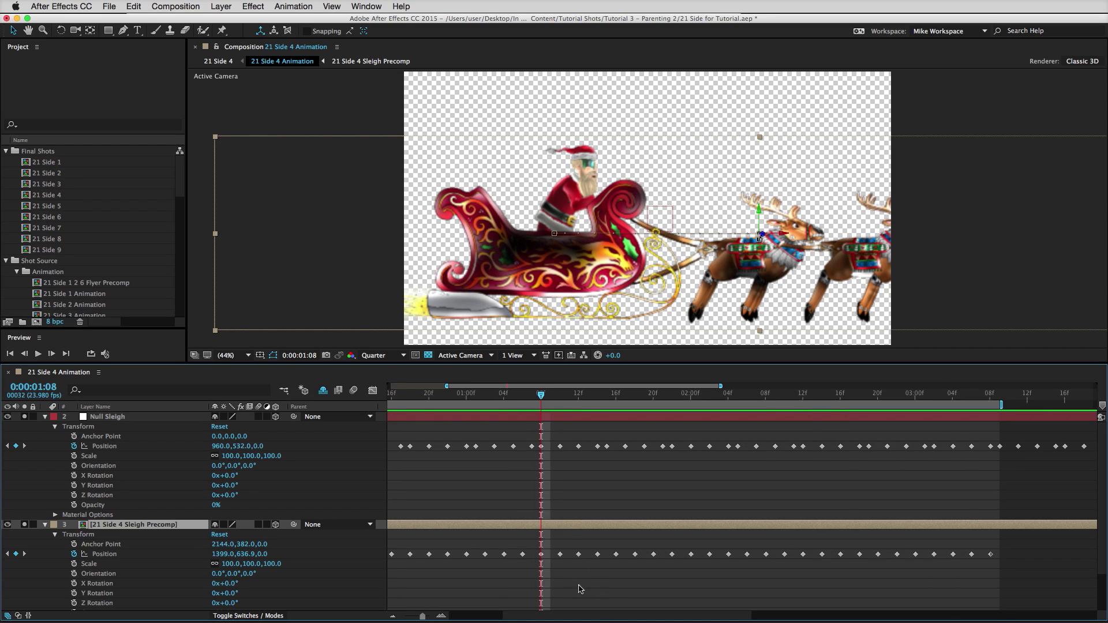
click(549, 581)
drag(530, 543, 806, 570)
drag(609, 272, 674, 266)
click(38, 354)
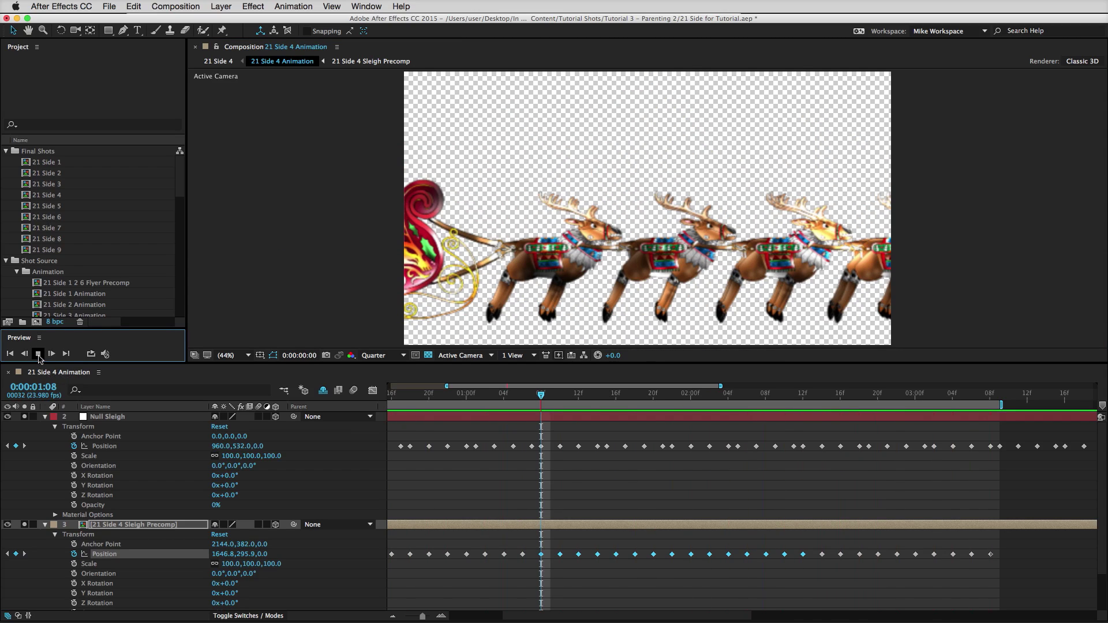
click(38, 354)
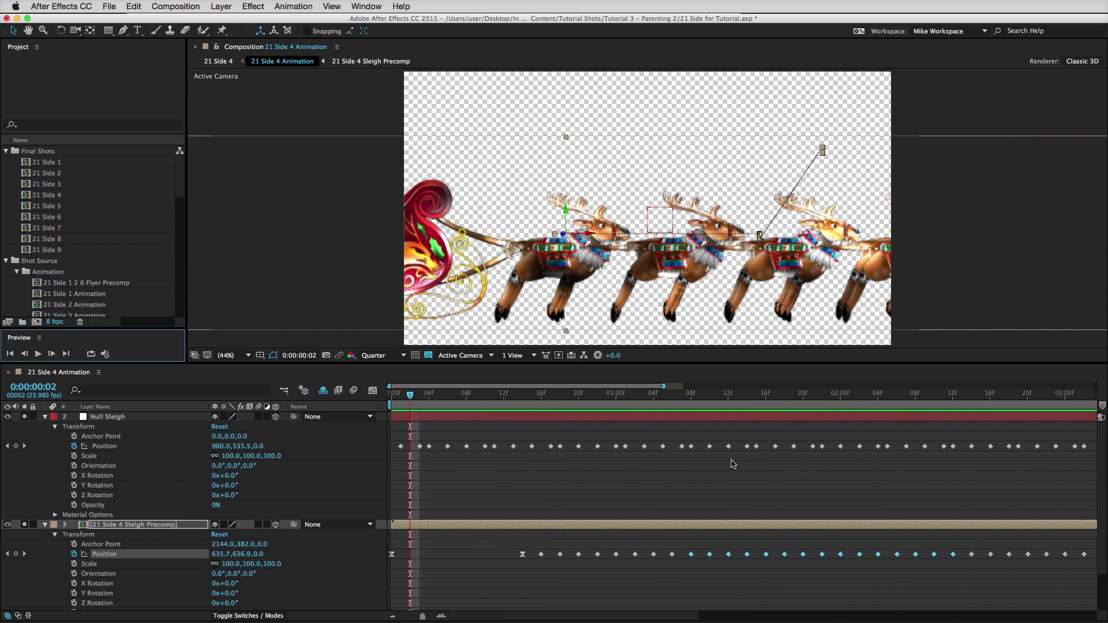
- Move the sleigh precomp's Position keyframes from 0:00:02:14 to 0:00:03:08 together, placing the first at 539.5, 309.8, and preview the animation
scroll(749, 492, right, 5)
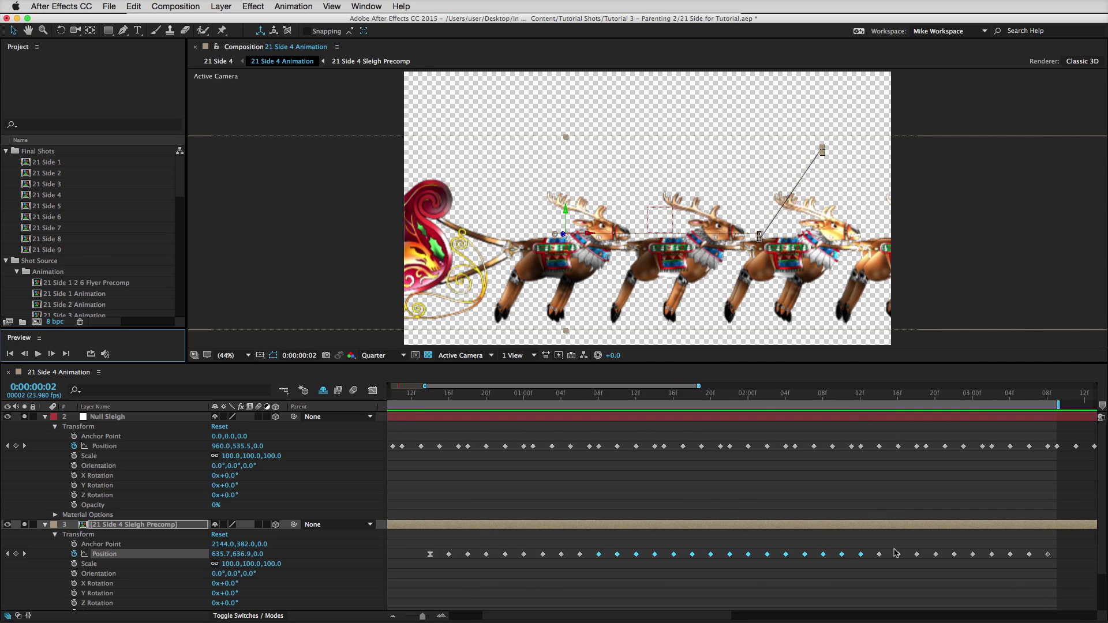
drag(882, 569, 1053, 553)
drag(872, 400, 880, 399)
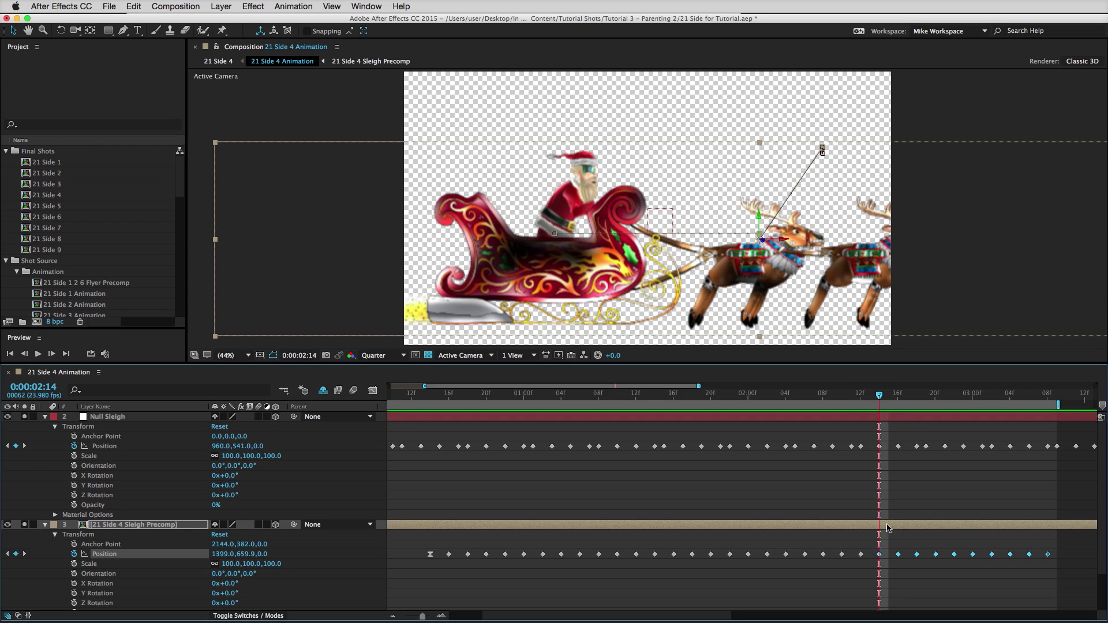
drag(758, 307, 498, 220)
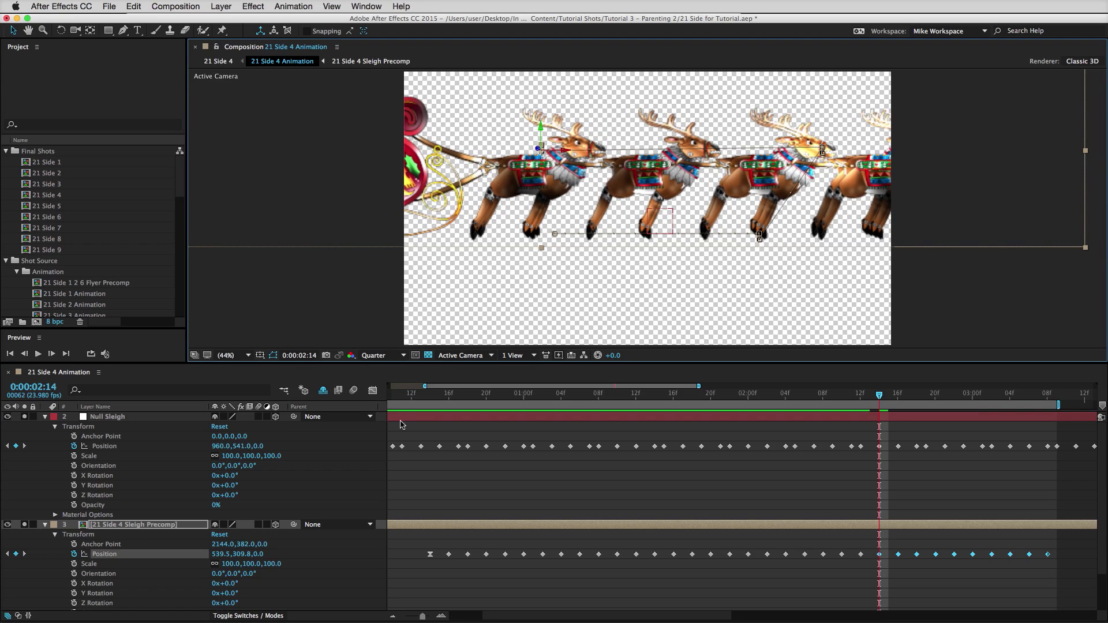
click(42, 355)
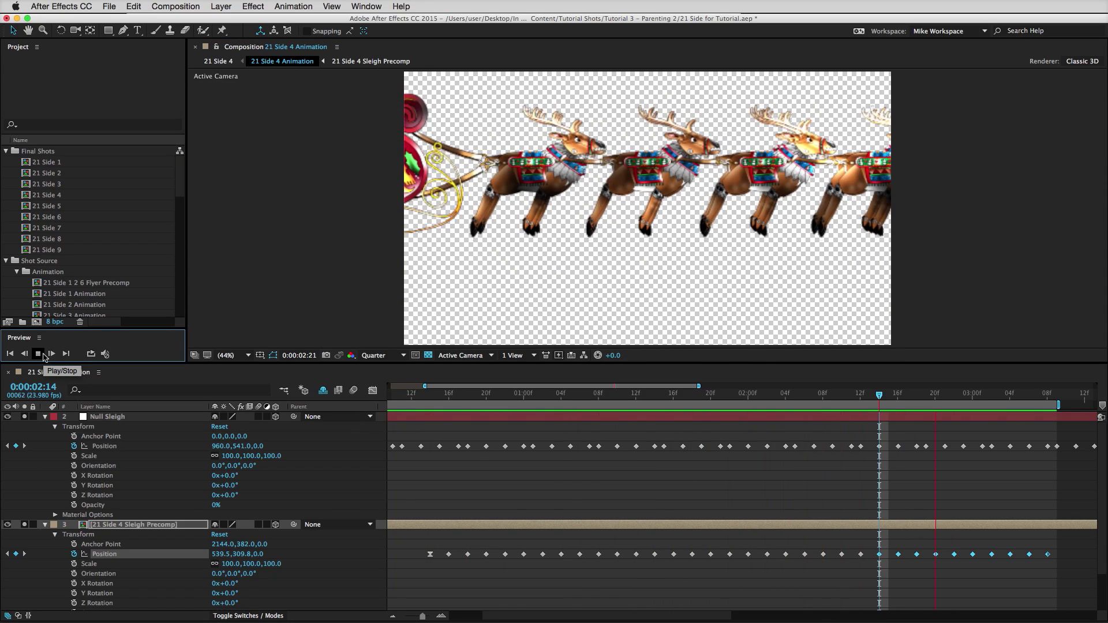
click(43, 355)
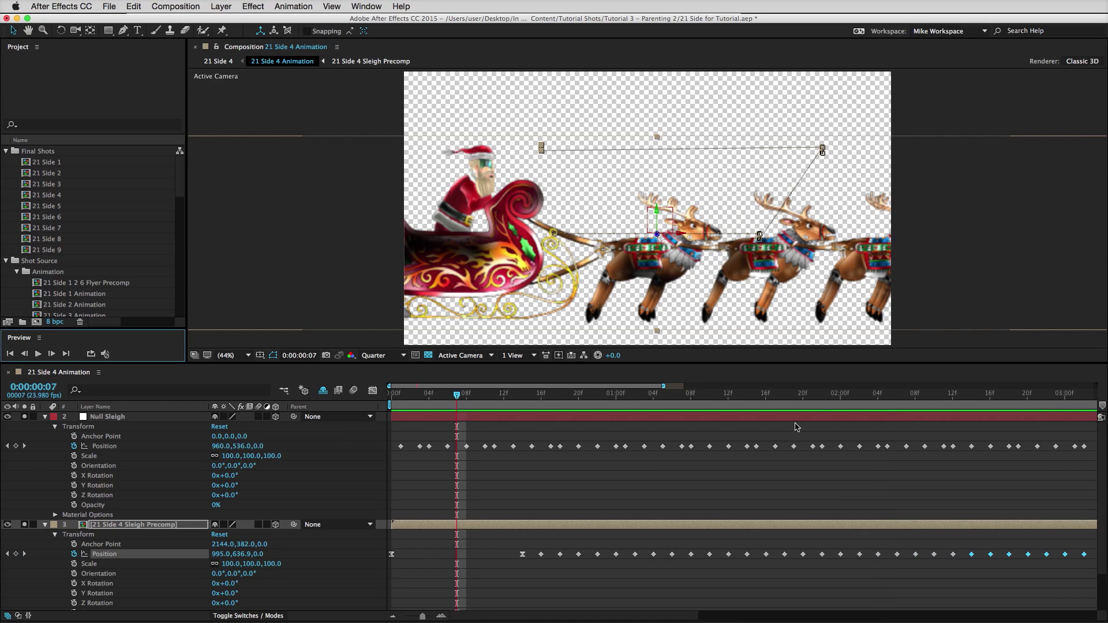
- Shift the Position keyframes starting at 0:00:02:14 about 11 frames later, extend the work area past the last one, and preview
click(825, 406)
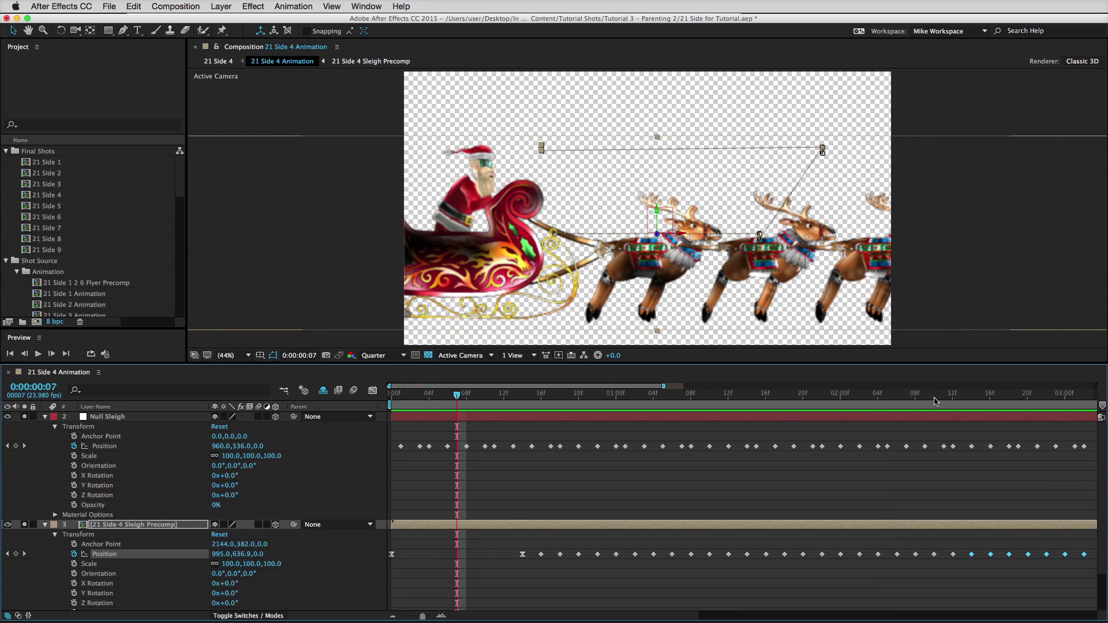
key(minus)
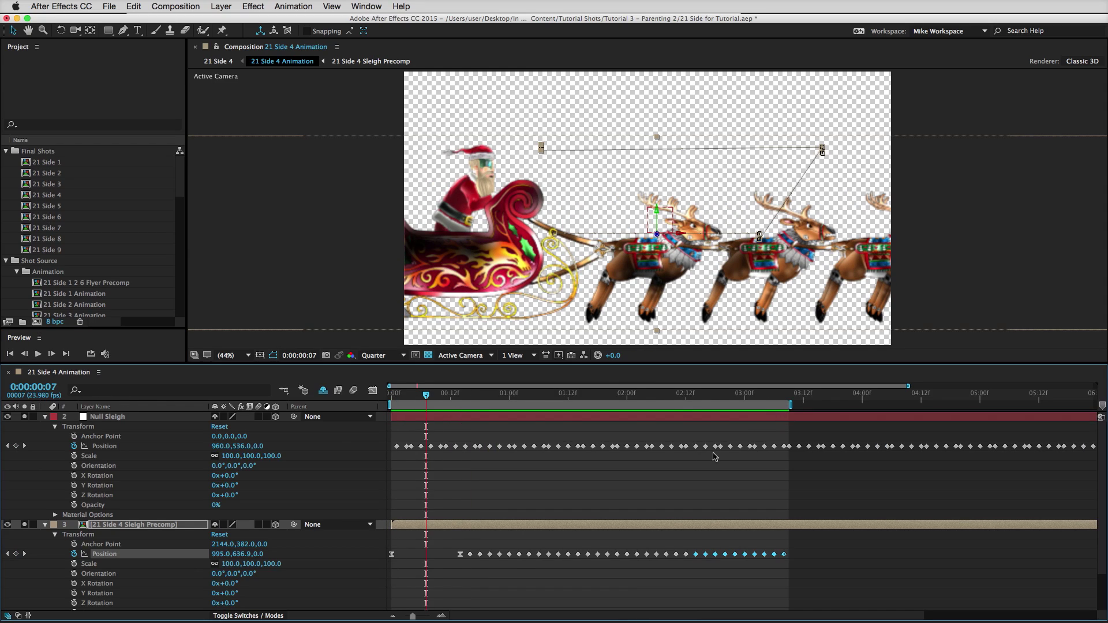
drag(690, 397, 697, 394)
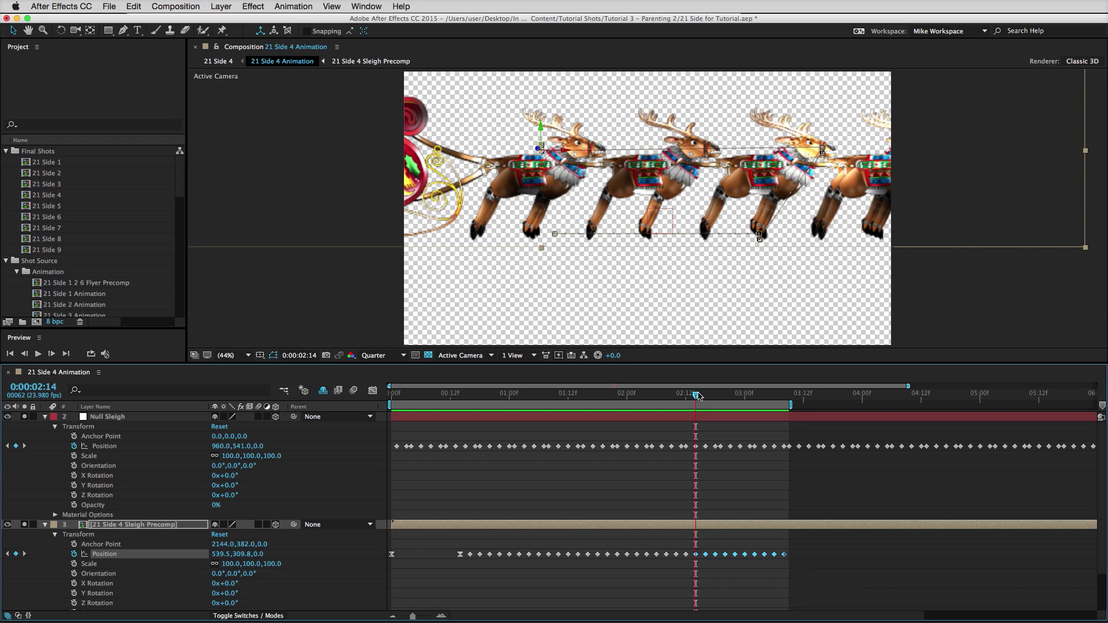
drag(696, 398, 696, 396)
drag(698, 557, 752, 557)
drag(789, 406, 849, 406)
click(39, 354)
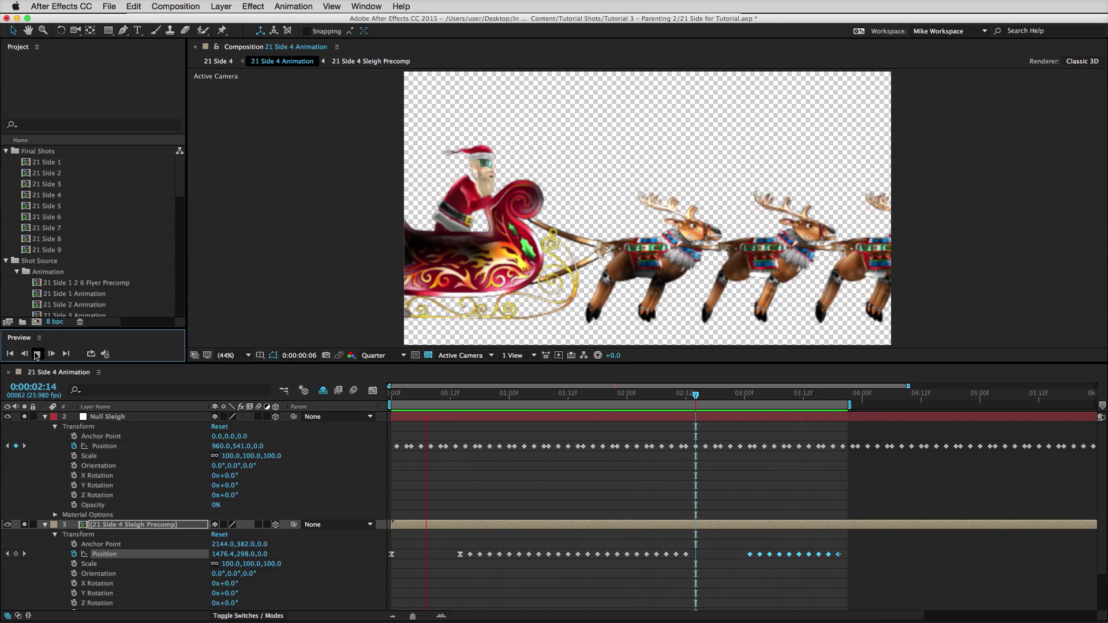
- Shift the sleigh precomp's Position keyframes from 0:00:01:08 to 0:00:02:12 together so the first sits at 0:00:01:13, and preview the animation
key(space)
drag(623, 399, 536, 438)
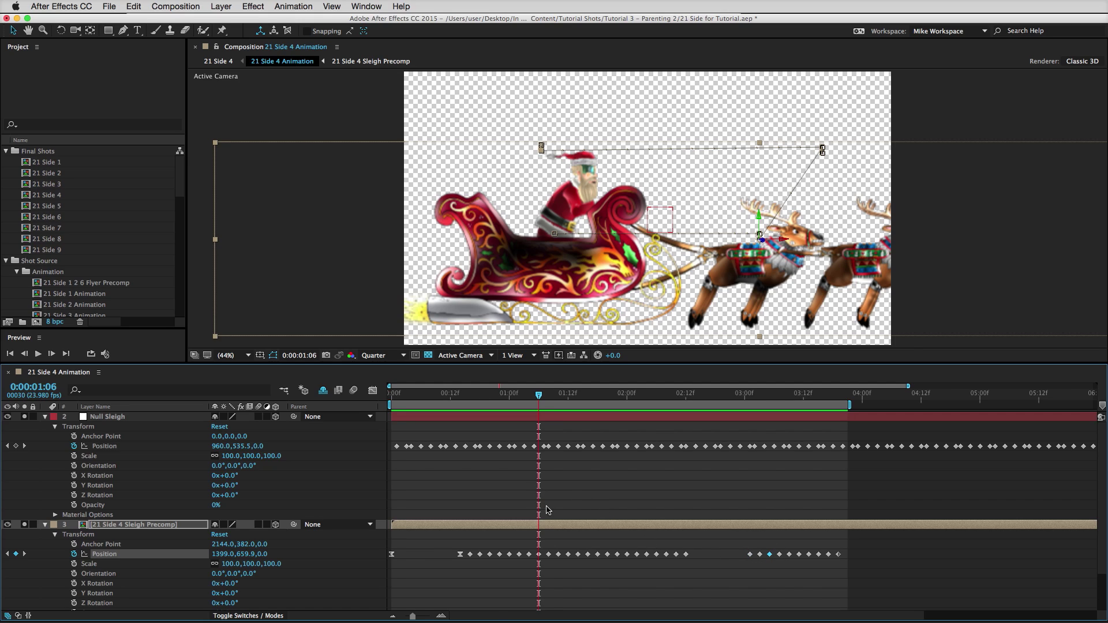
key(equal)
key(Page_Down)
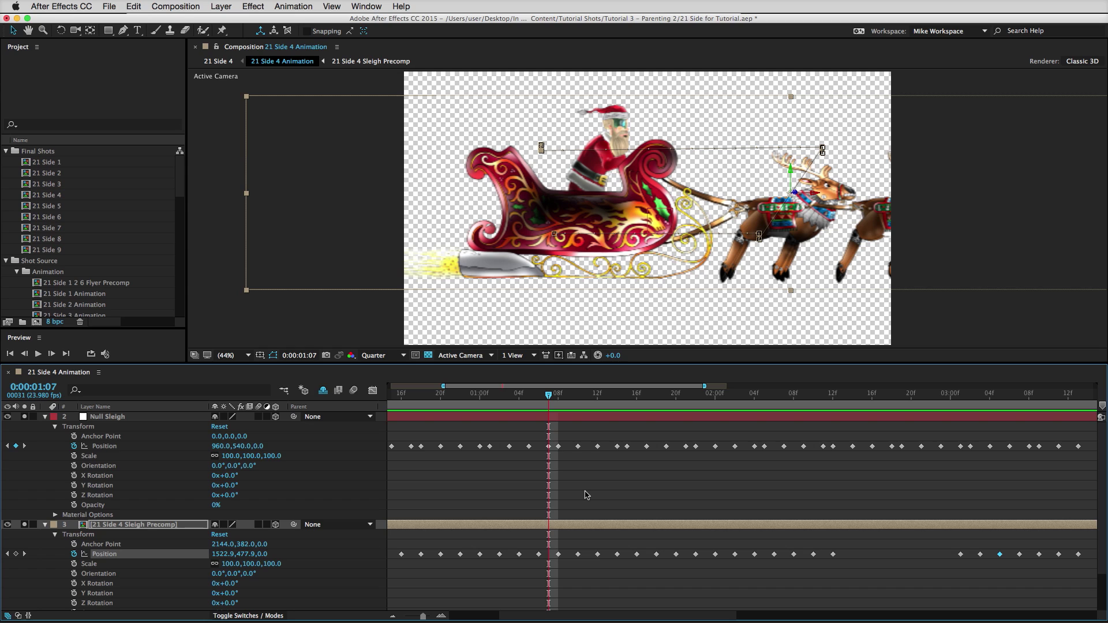
key(Page_Down)
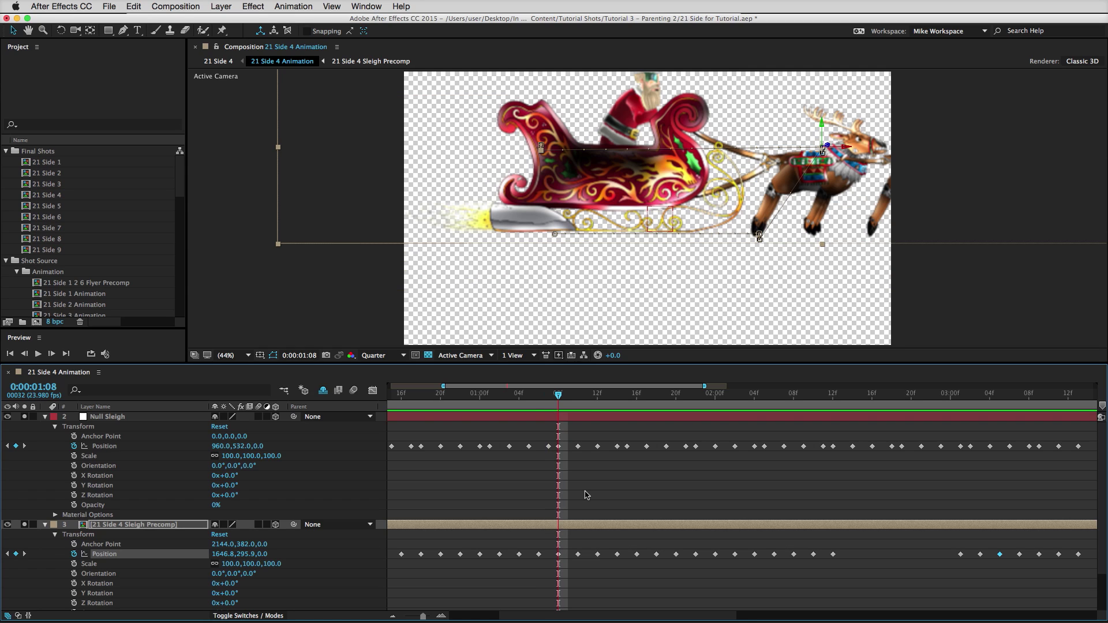
drag(555, 568, 859, 552)
key(minus)
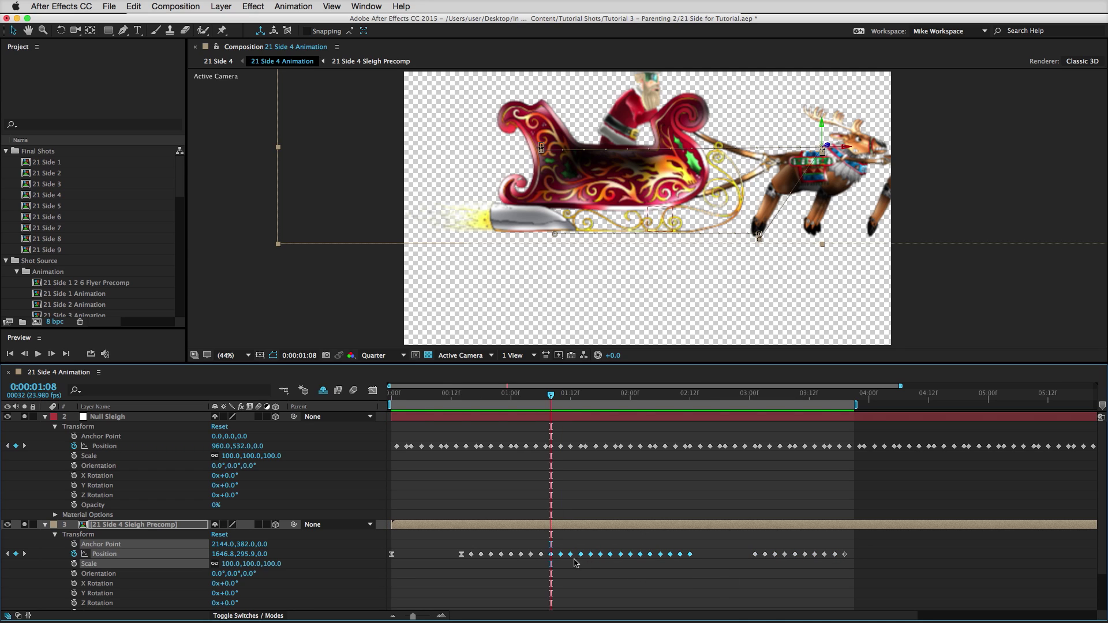
drag(553, 558, 578, 556)
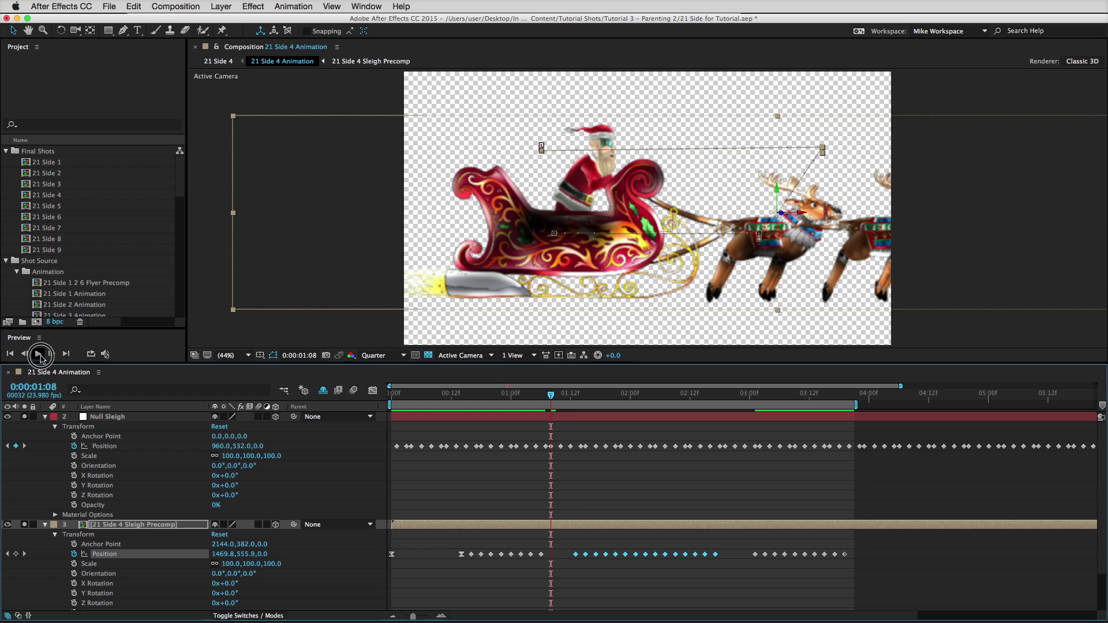
click(38, 354)
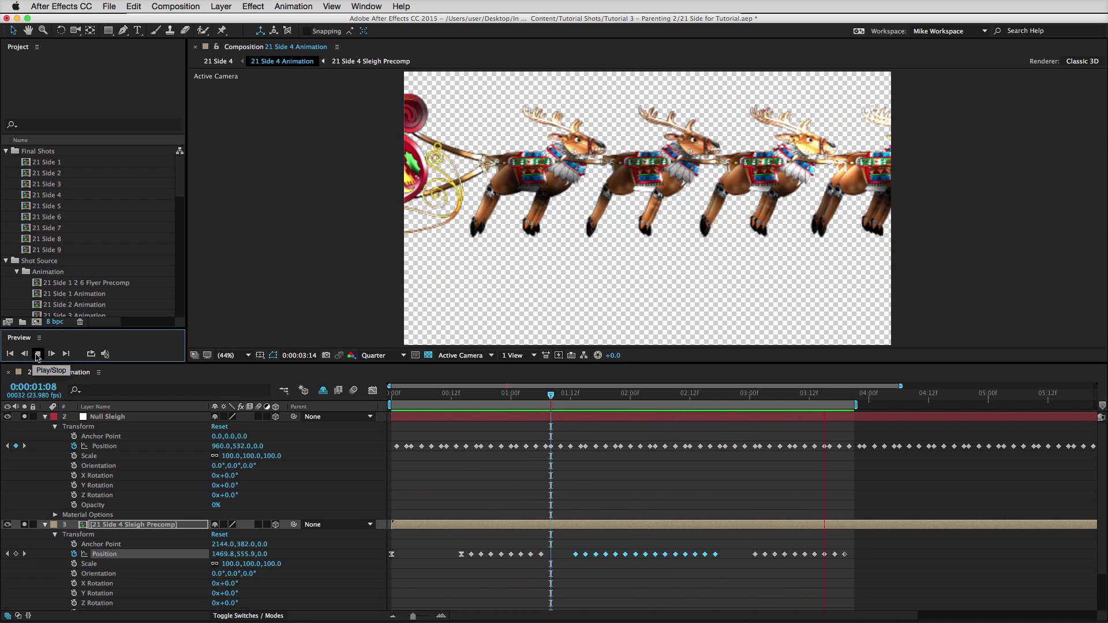
key(space)
- Shift the sleigh precomp's last group of Position keyframes about 3 frames later so it starts near 0:00:03:04, and preview the animation
drag(716, 398, 760, 398)
drag(917, 572, 749, 550)
drag(845, 554, 860, 555)
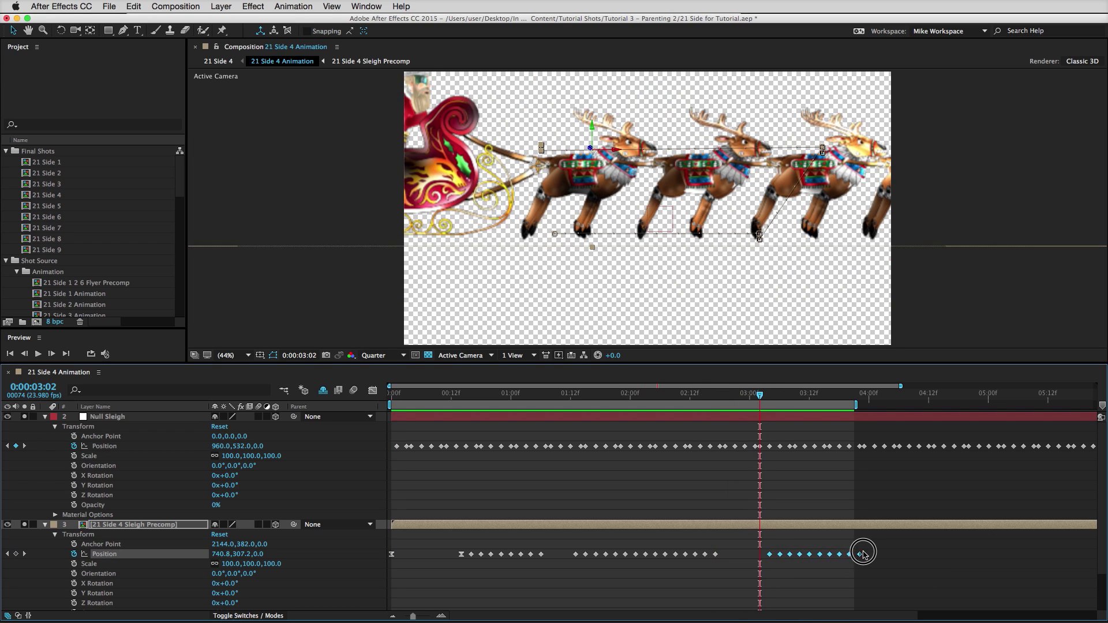
click(39, 353)
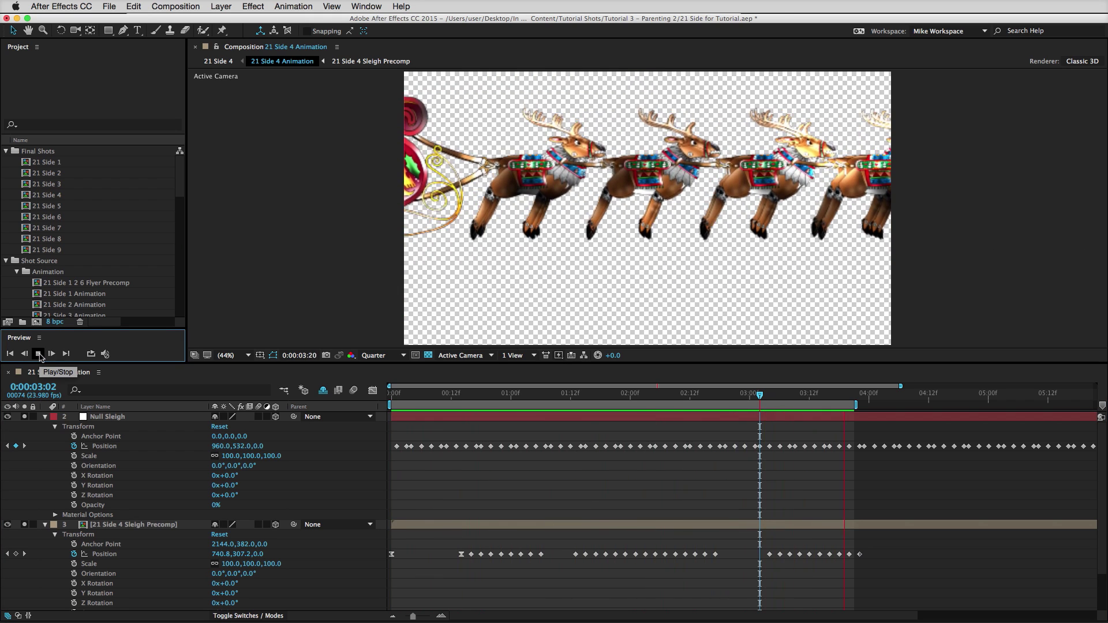
click(38, 353)
- Delete all of the sleigh precomp's Position keyframes after 0:00:00:14
click(517, 448)
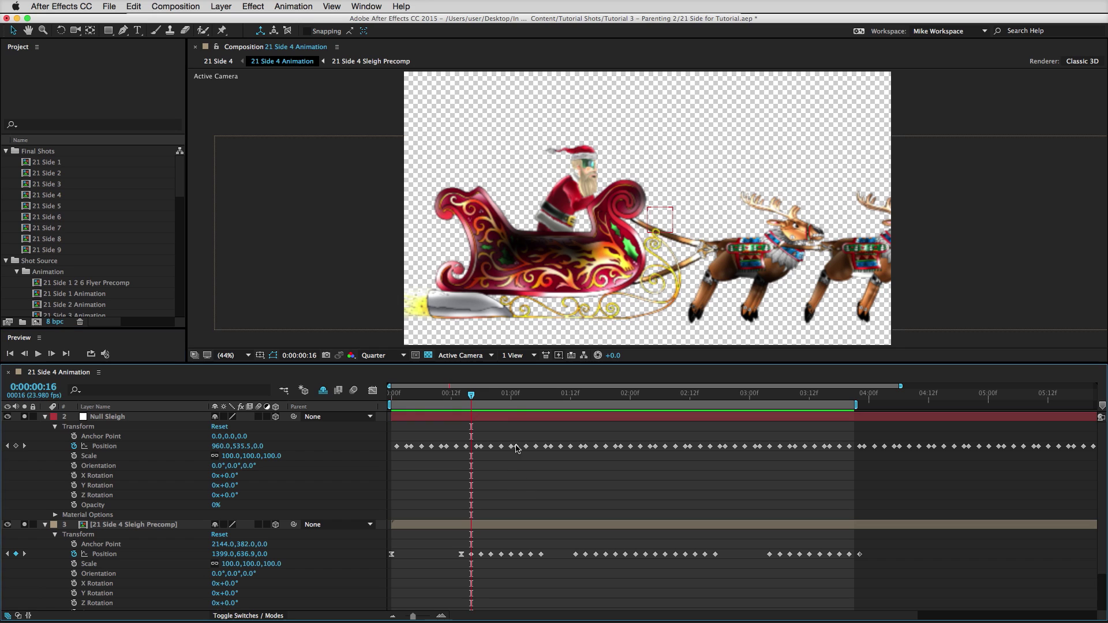
drag(485, 396, 685, 400)
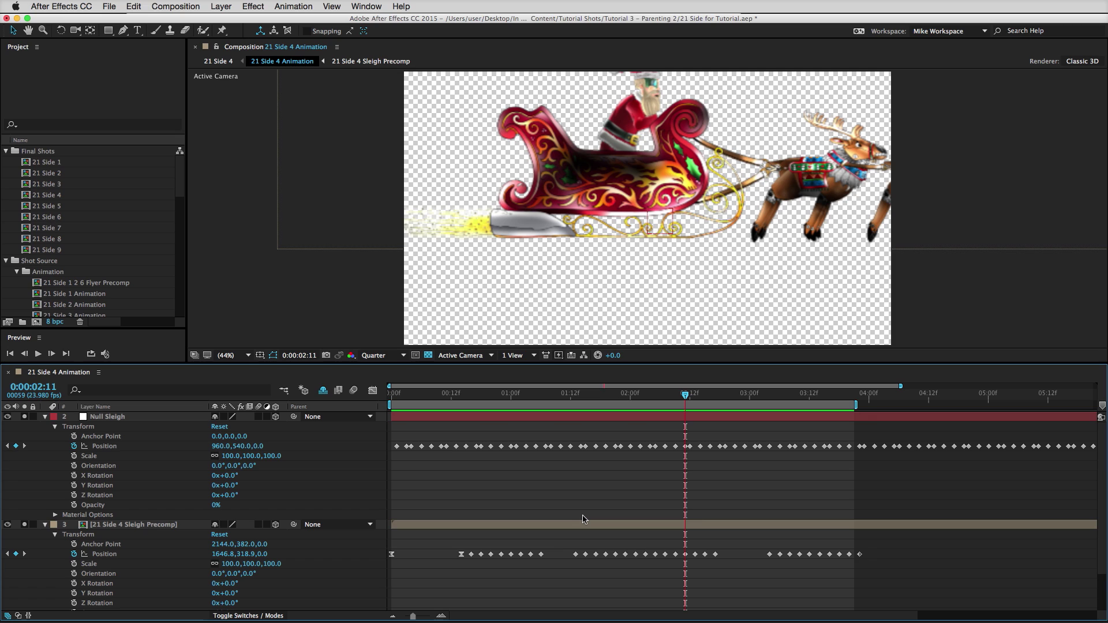
click(460, 396)
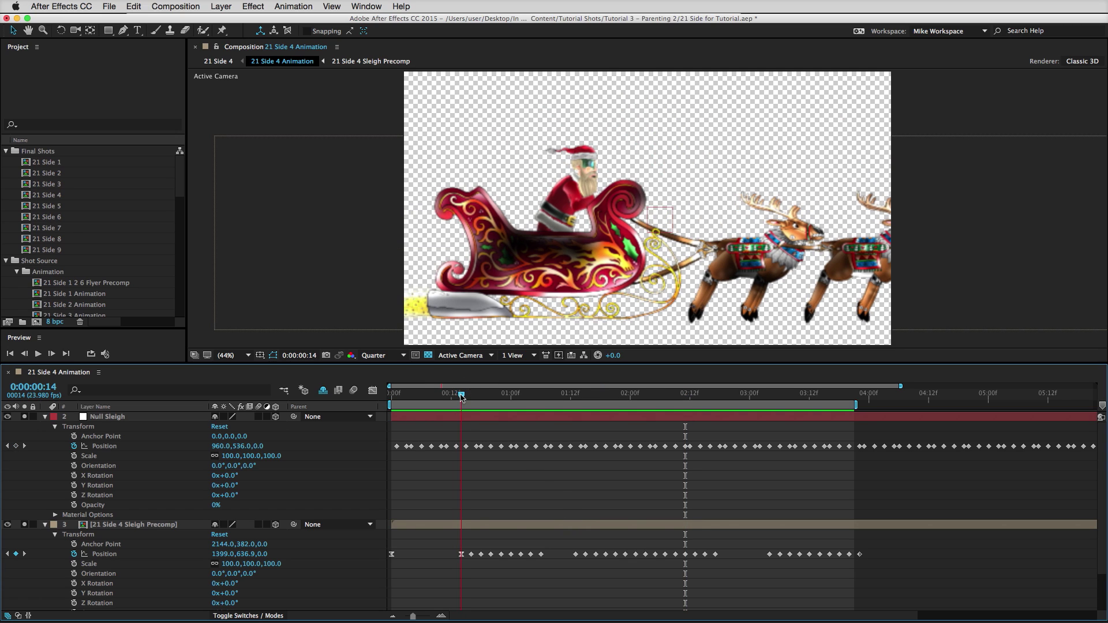
drag(918, 575, 471, 549)
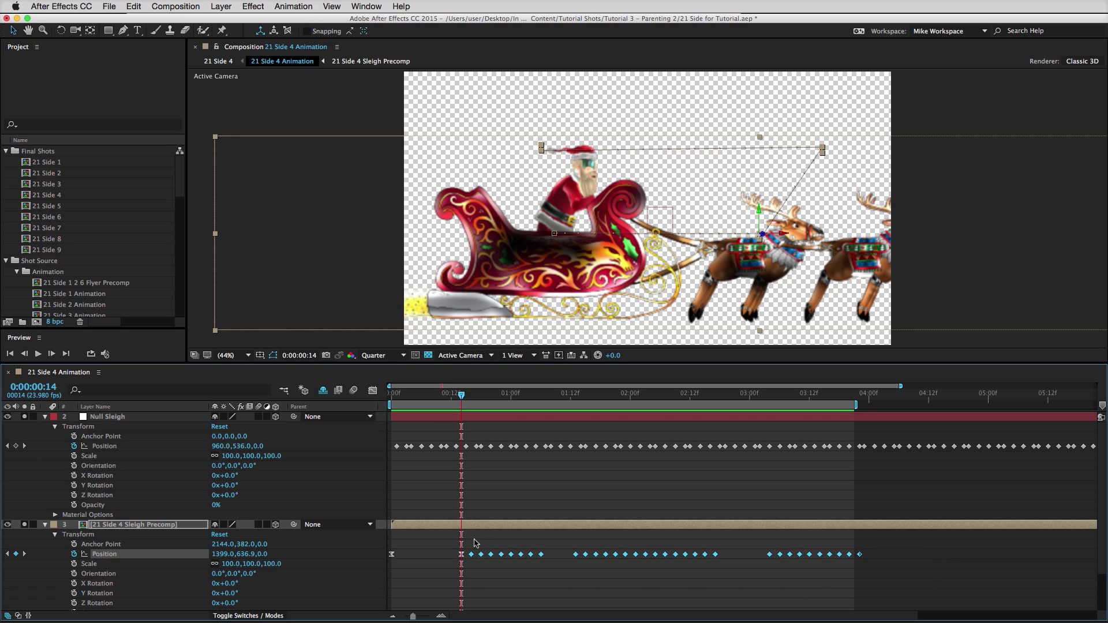
key(Delete)
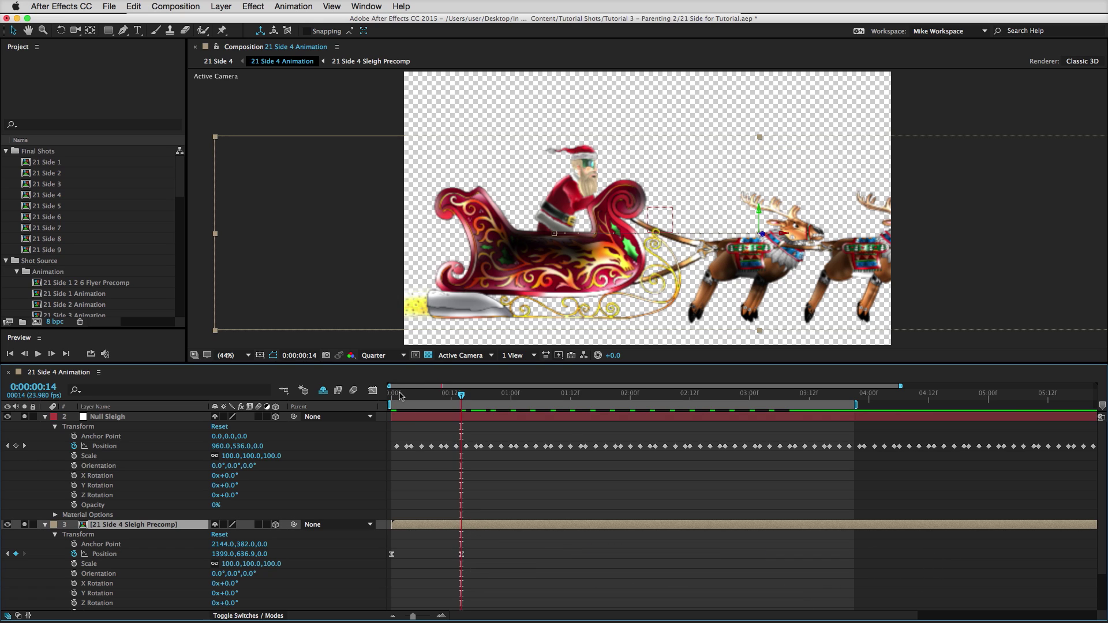
- Parent the sleigh precomp to the Null Sleigh layer at 0:00:00:00 and preview the animation
drag(401, 394, 370, 398)
click(327, 525)
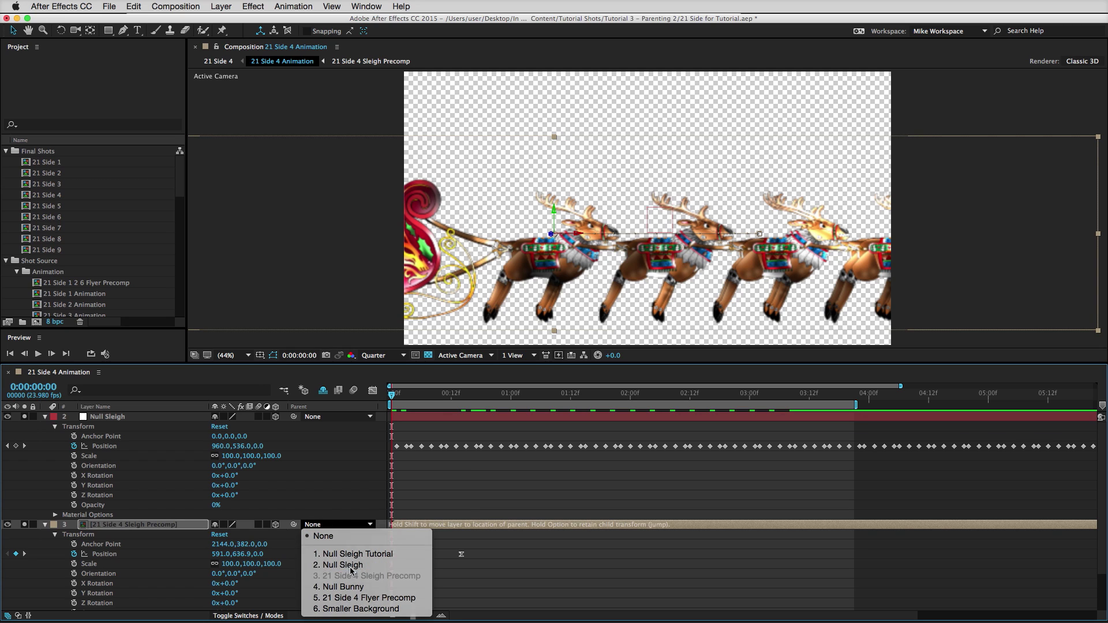
click(324, 565)
click(37, 354)
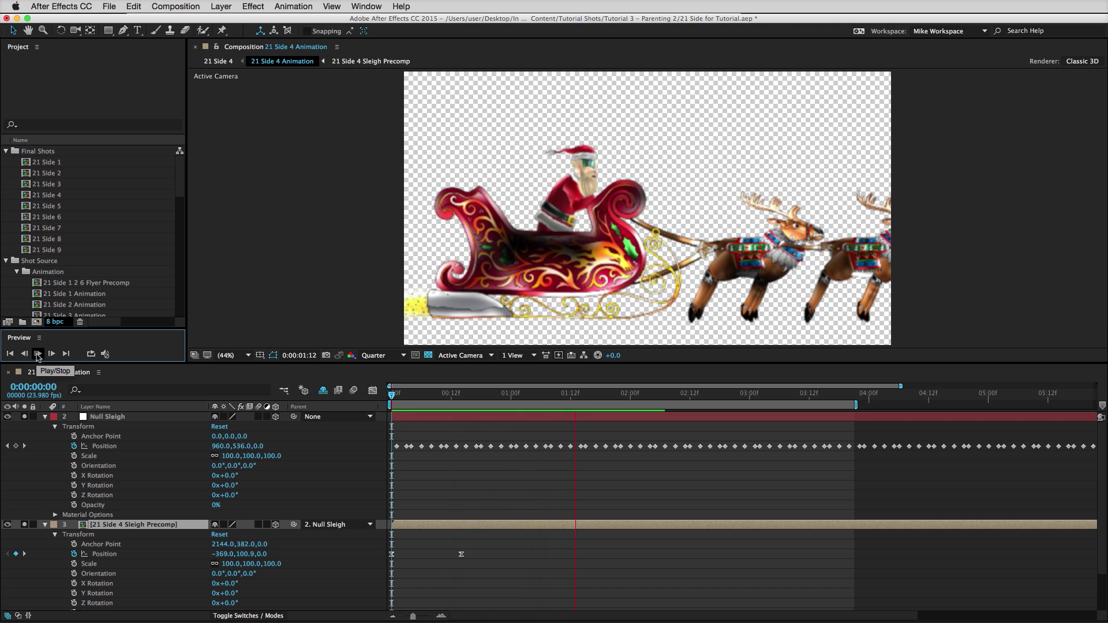
click(38, 354)
click(37, 354)
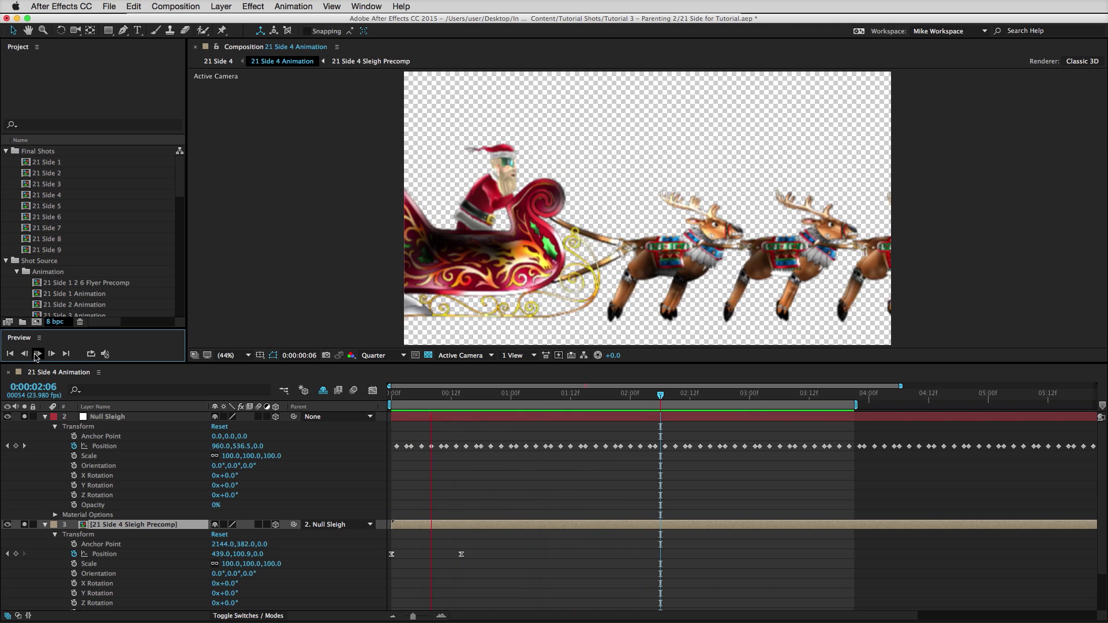
key(space)
click(476, 480)
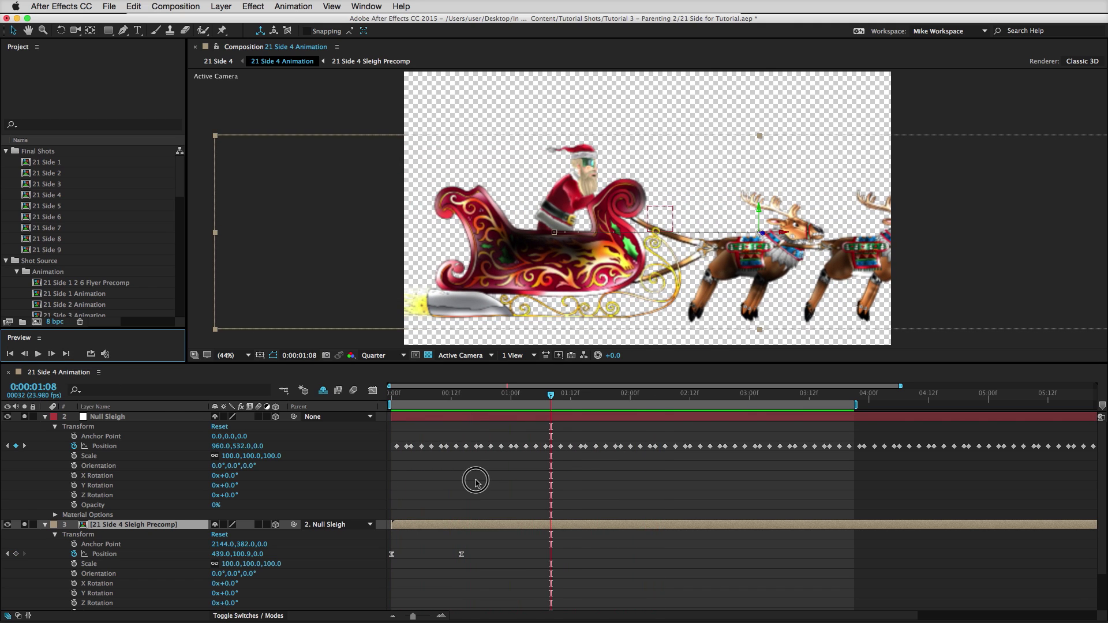
- Add a Position keyframe of about 670.9, -401.6 to the sleigh precomp at 0:00:01:13 by moving it up in the composition, and preview
click(465, 399)
drag(462, 404, 576, 442)
click(575, 525)
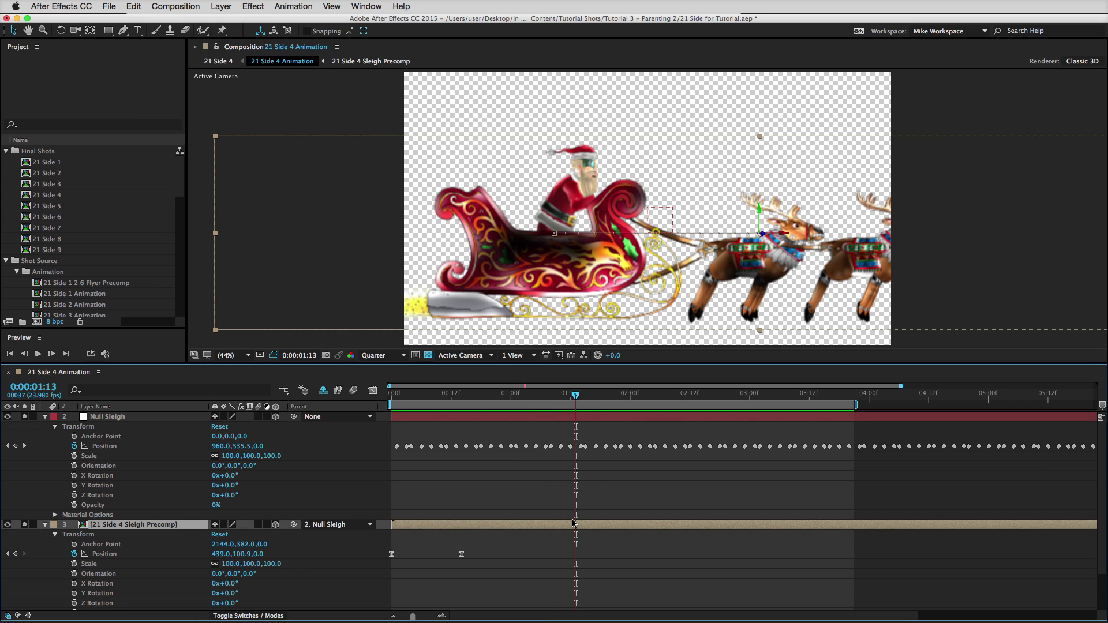
drag(663, 296, 716, 208)
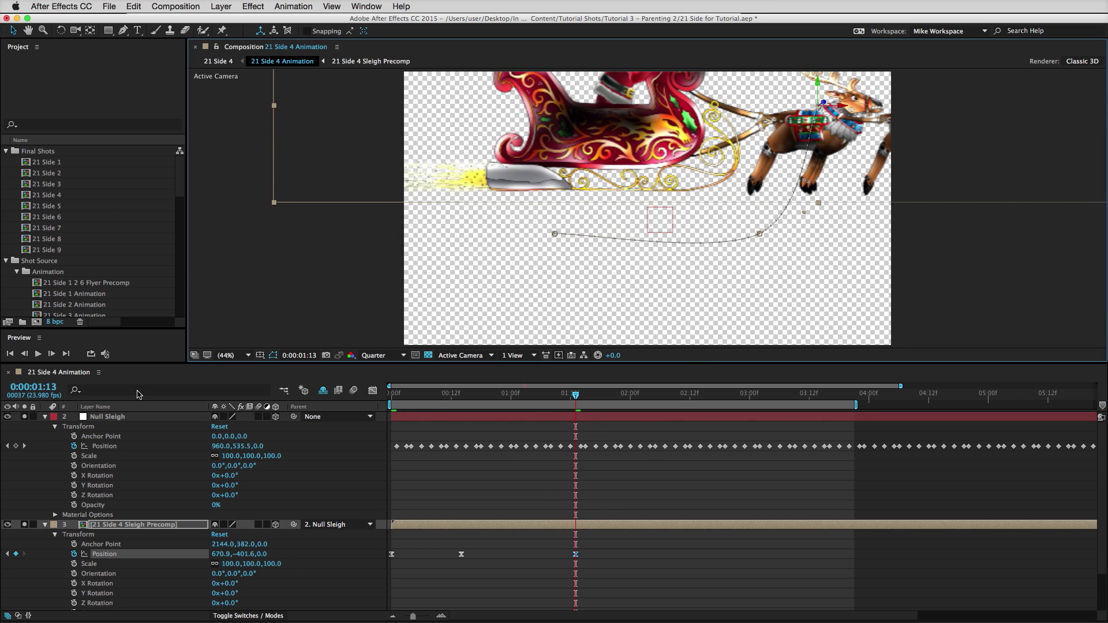
click(38, 354)
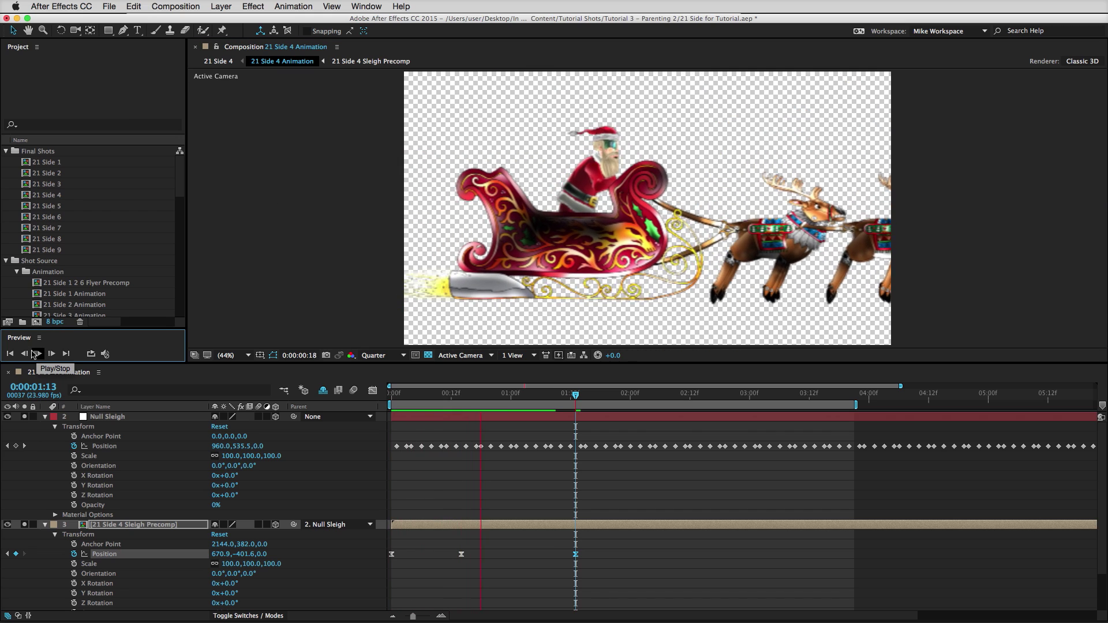
key(space)
- Add a Position keyframe of about -213.6, -156.0 to the sleigh precomp at 0:00:02:17 by moving it in the composition, and preview
drag(700, 398, 715, 398)
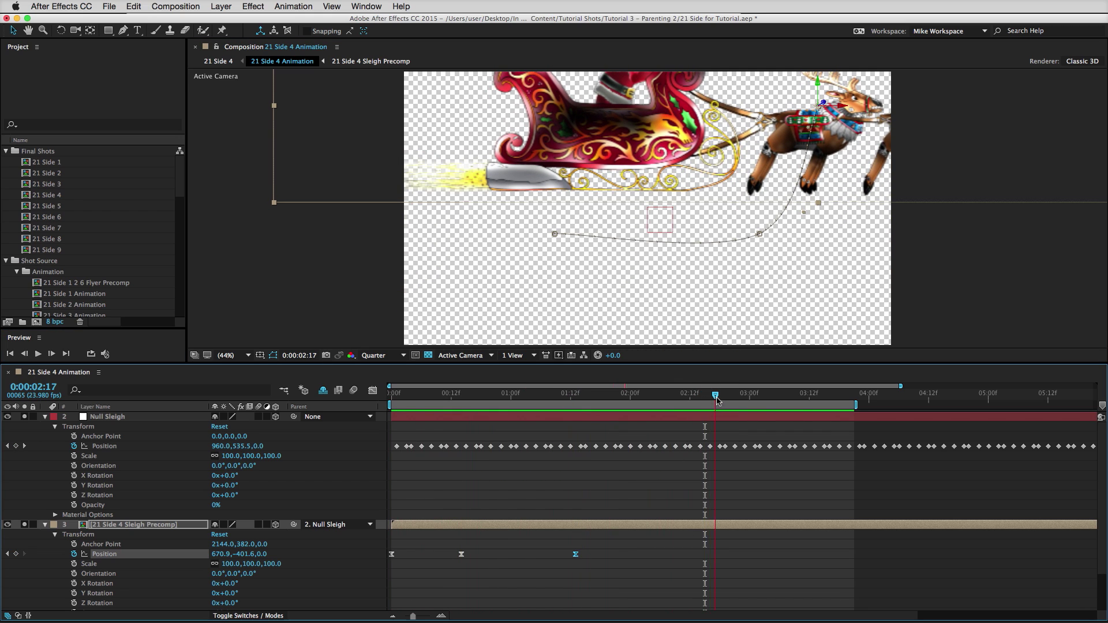
drag(641, 159, 415, 218)
click(715, 555)
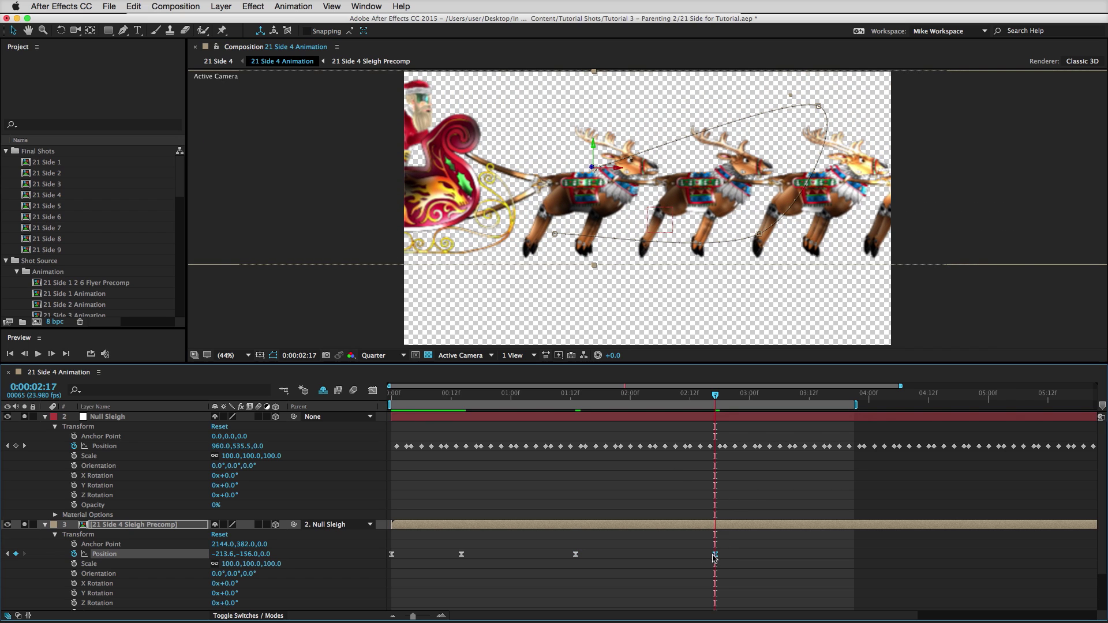
click(38, 353)
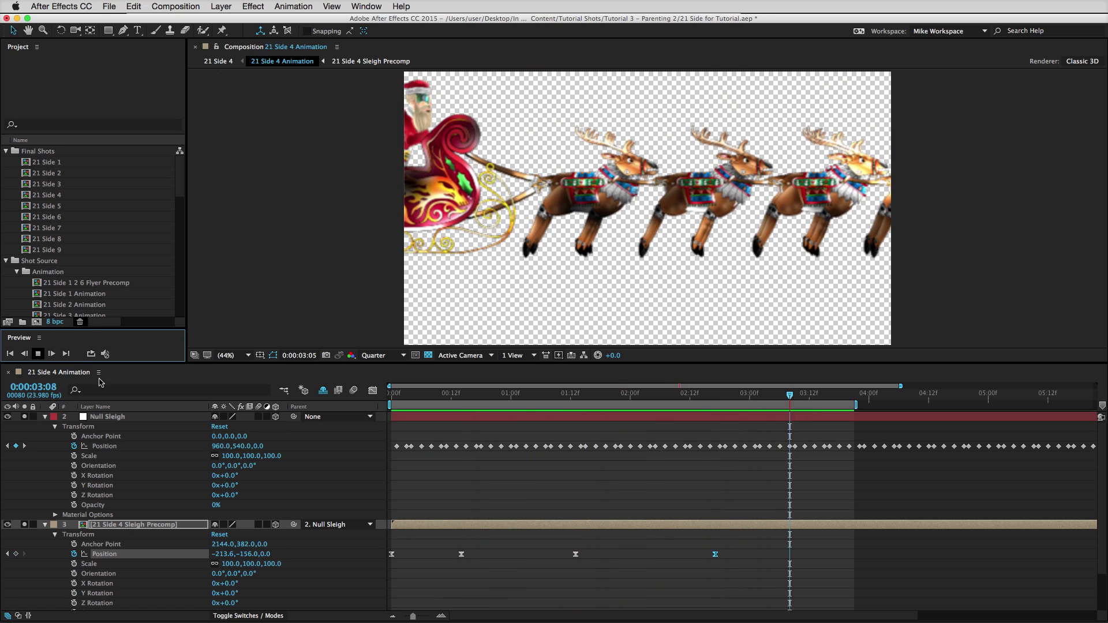
click(651, 489)
- Move the sleigh precomp's last Position keyframe earlier to about 0:00:01:18 and preview the faster motion
drag(622, 393, 590, 394)
click(575, 555)
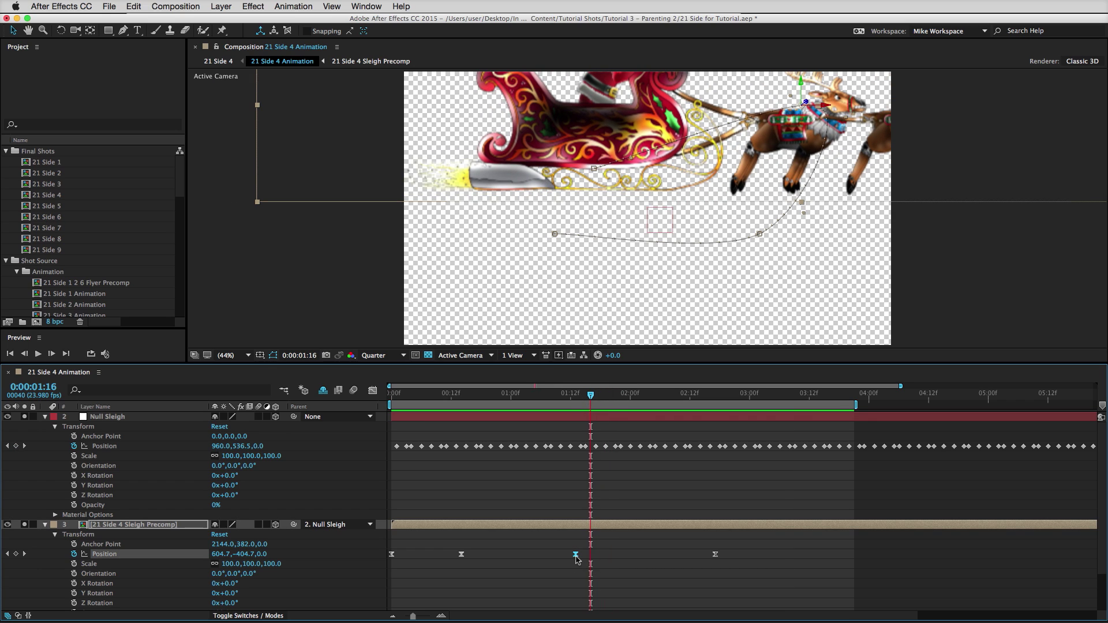
click(719, 557)
click(716, 555)
drag(716, 555, 699, 555)
drag(623, 554, 594, 554)
click(38, 353)
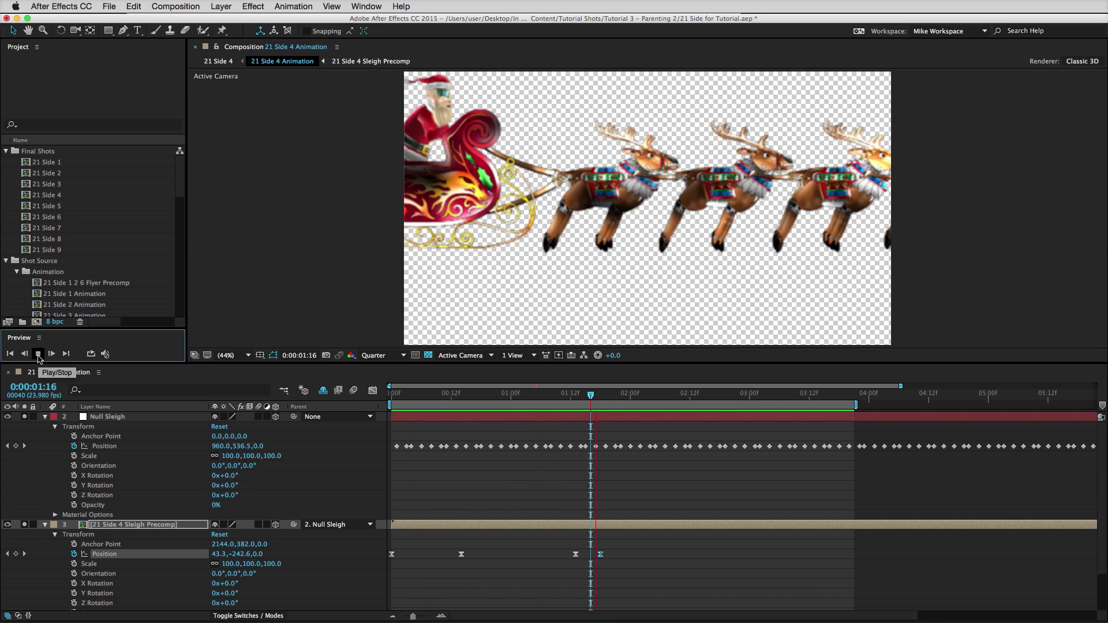
click(39, 354)
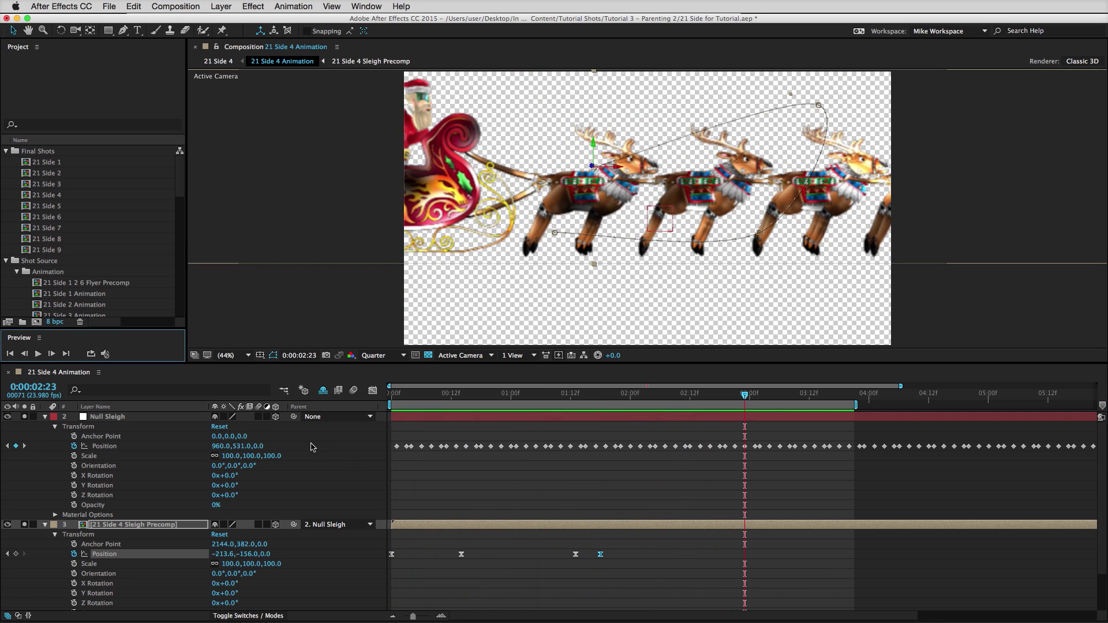
- Move the sleigh precomp's last Position keyframe to about 0:00:02:06
click(589, 495)
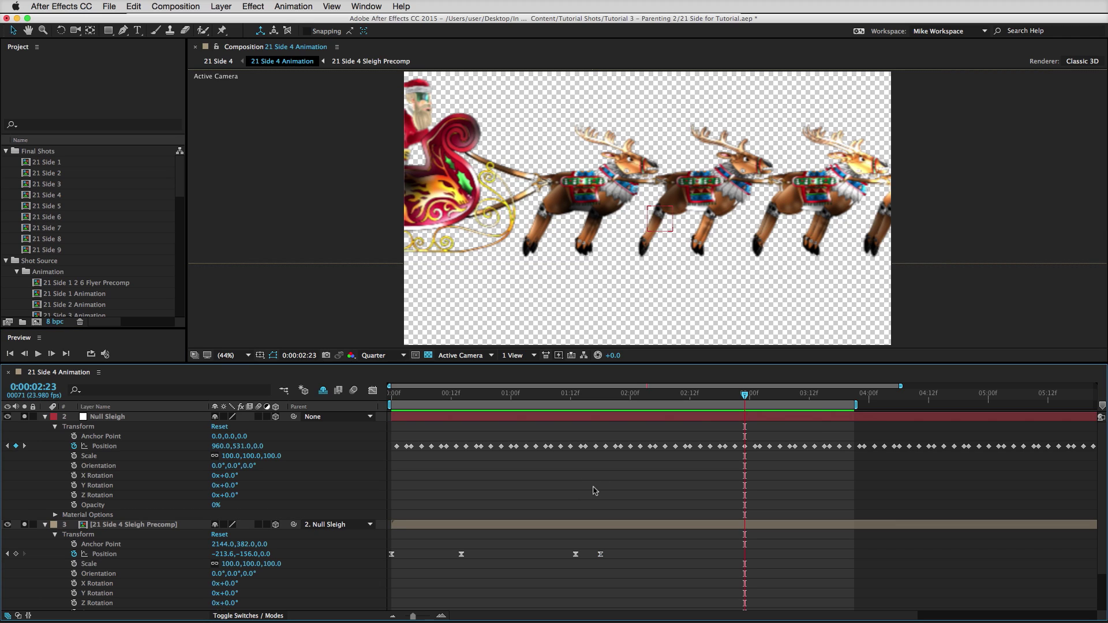
click(392, 555)
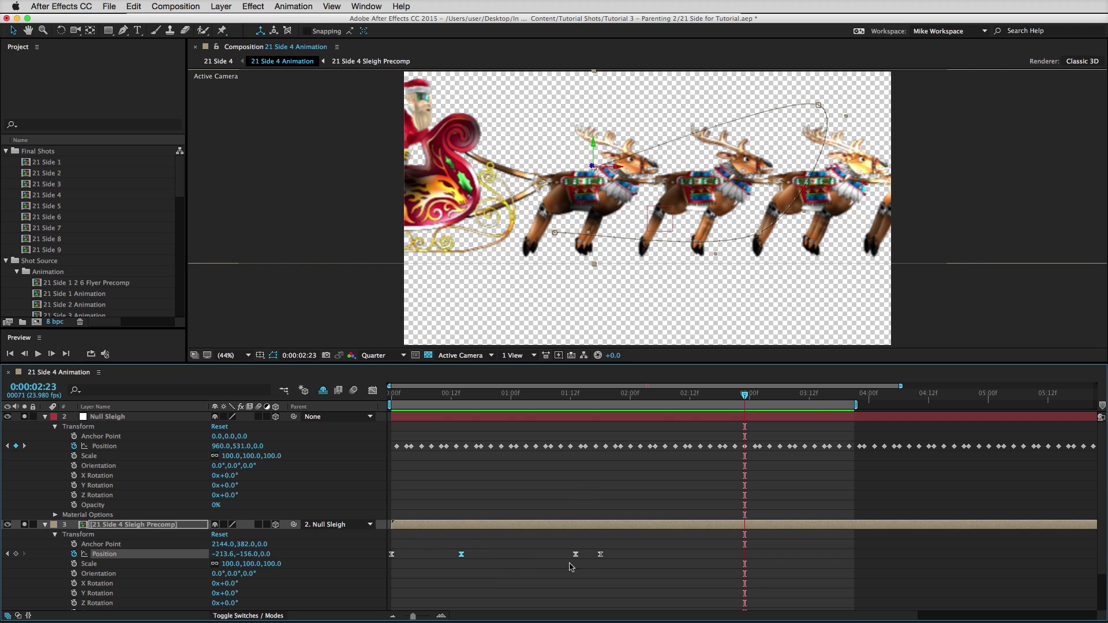
drag(600, 555, 660, 555)
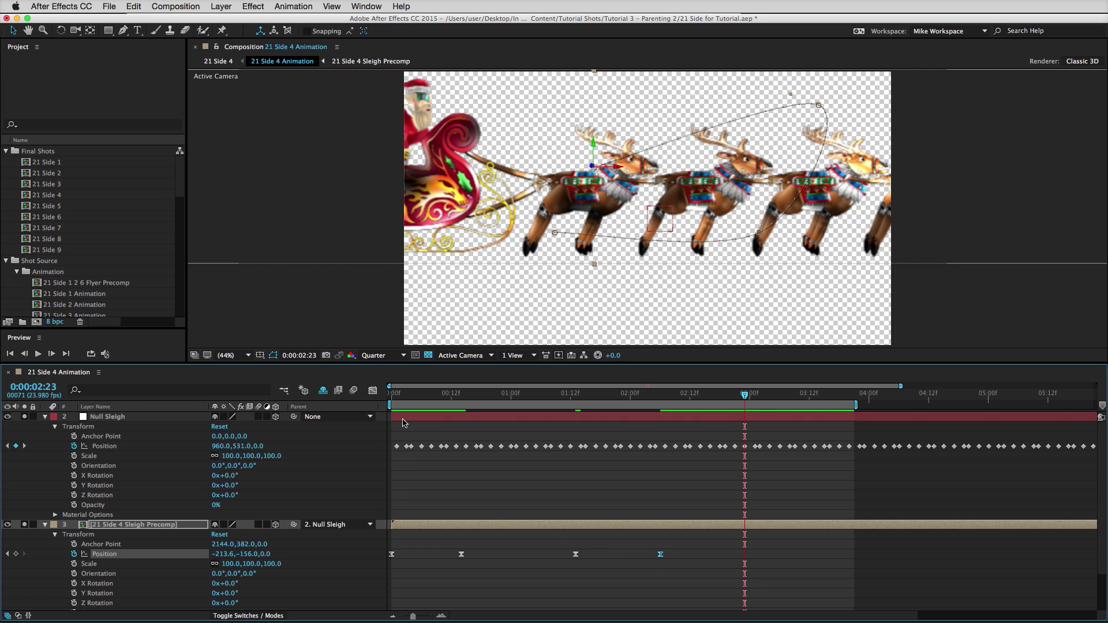
- Keyframe the sleigh precomp's Scale at 0:00:01:03, set it to 45% at 0:00:01:09, and preview the animation
drag(409, 398, 525, 404)
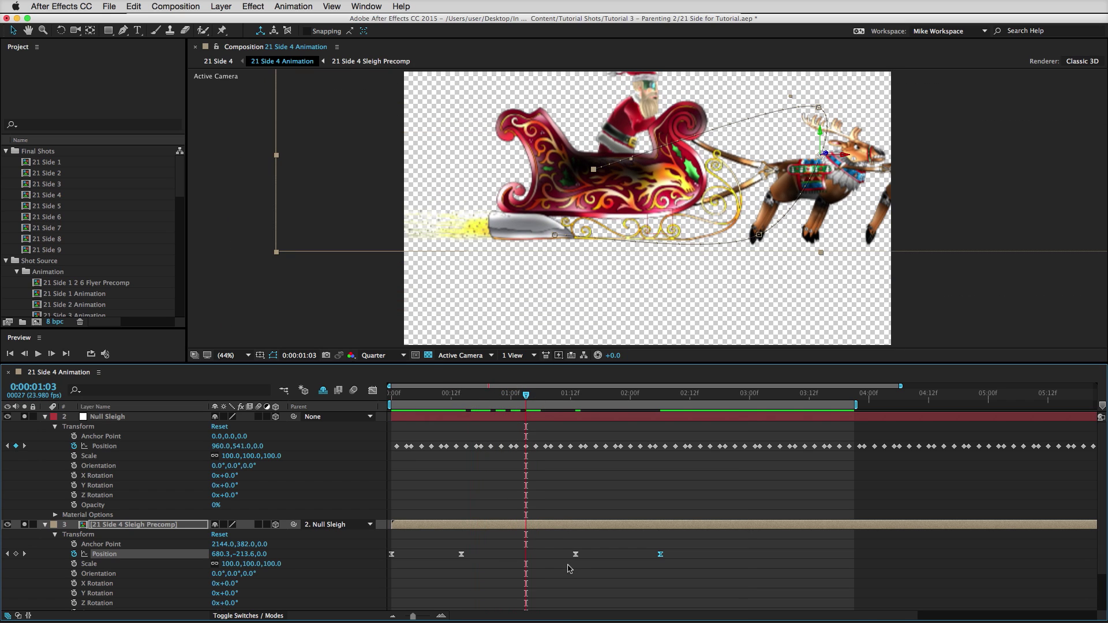
click(74, 564)
drag(528, 397, 556, 397)
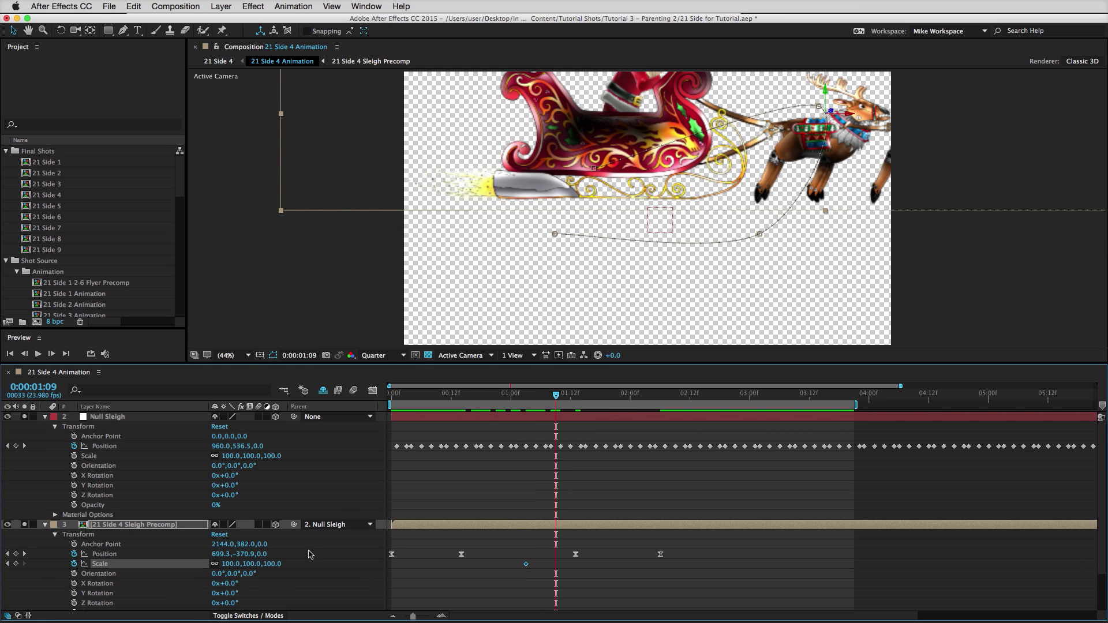
drag(277, 568, 247, 576)
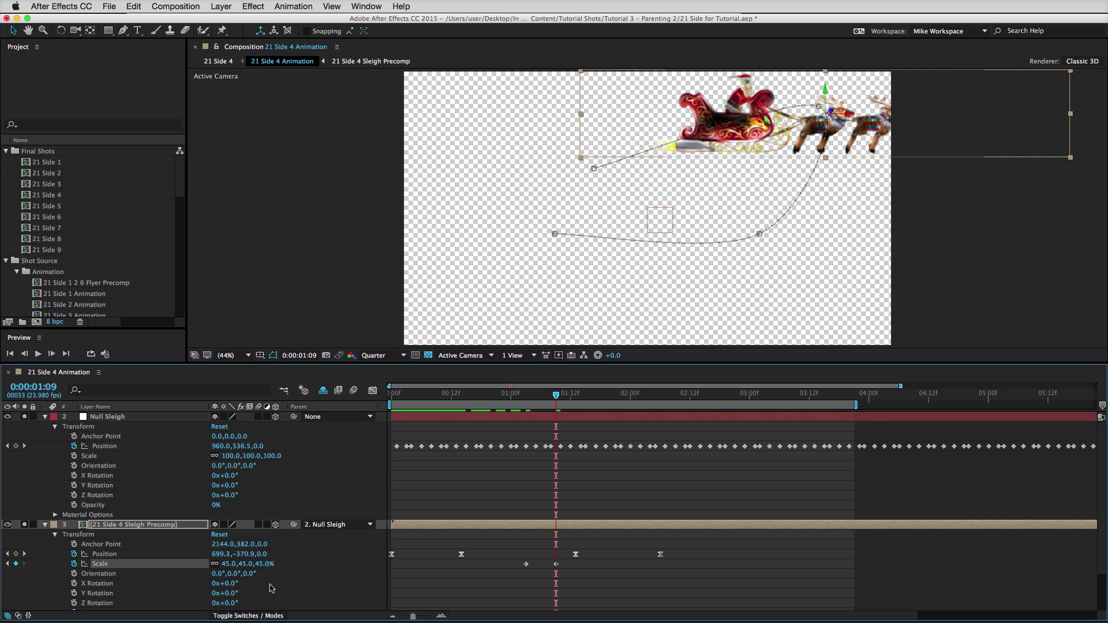
click(38, 354)
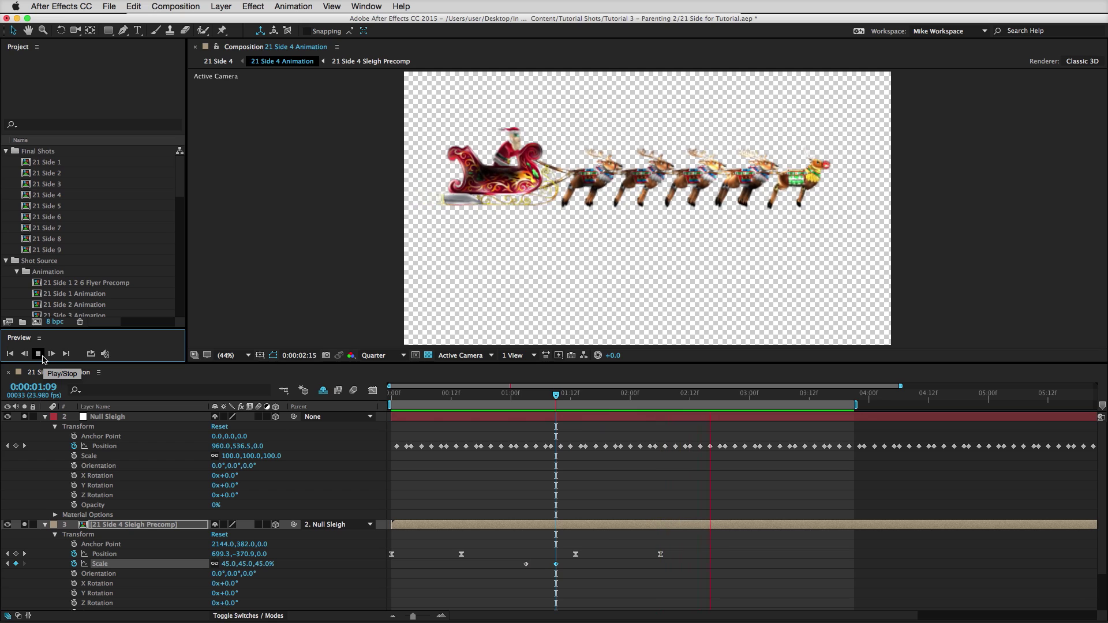
key(space)
- Move the sleigh precomp's first Scale keyframe to about 0:00:00:16 and preview the longer scale change
drag(525, 565, 471, 566)
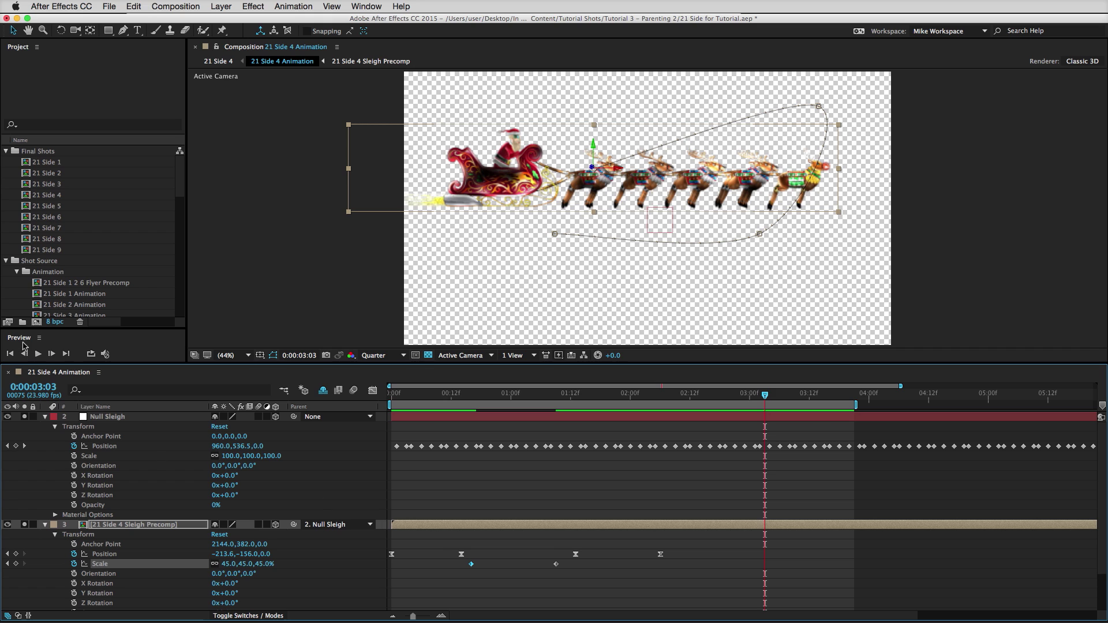
click(39, 354)
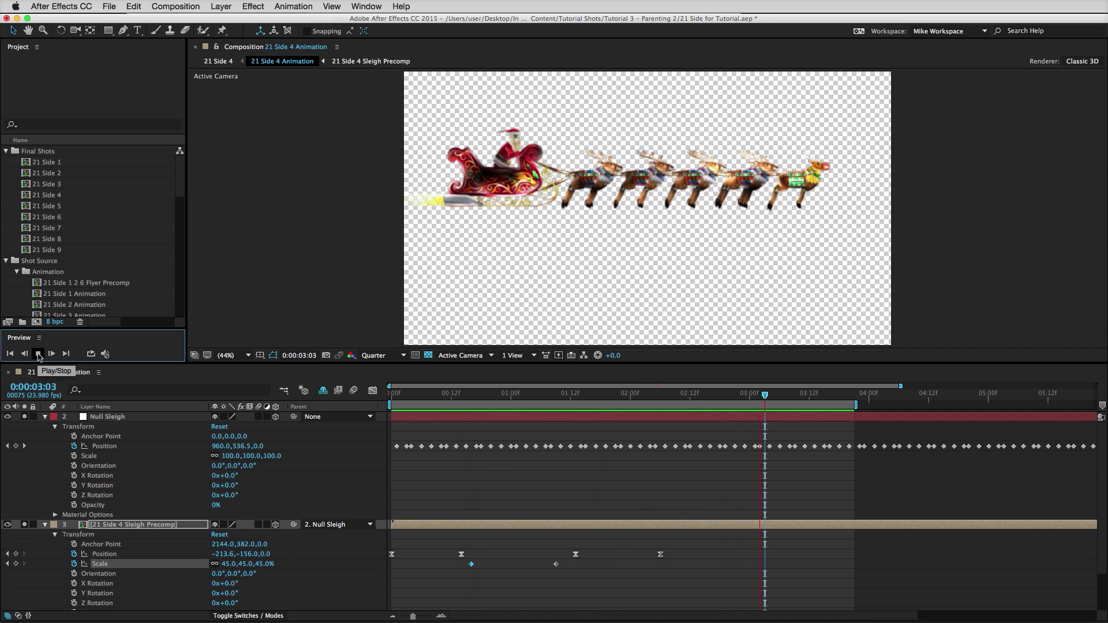
- Stop the preview and start keyframing the sleigh precomp's Z Rotation with a first keyframe at 0:00:02:11
key(space)
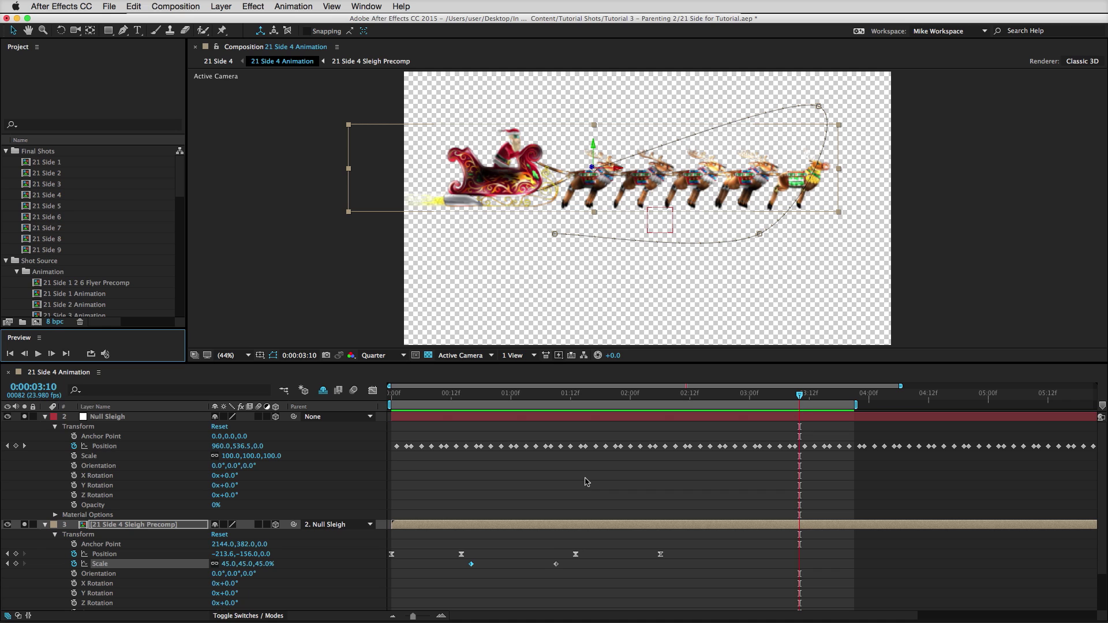
drag(668, 397, 685, 439)
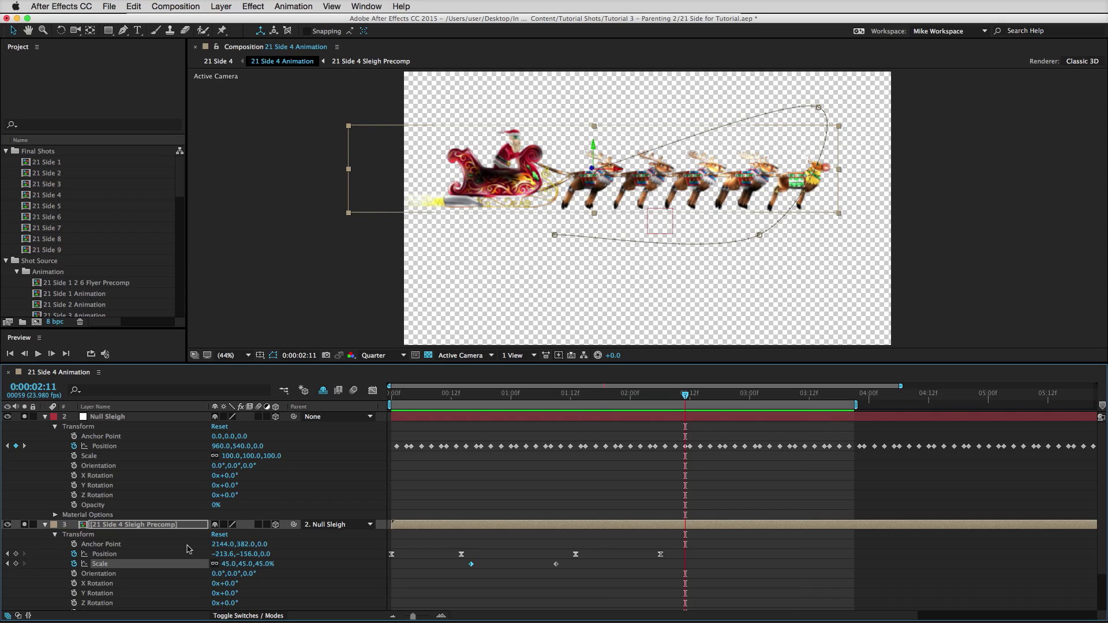
click(74, 604)
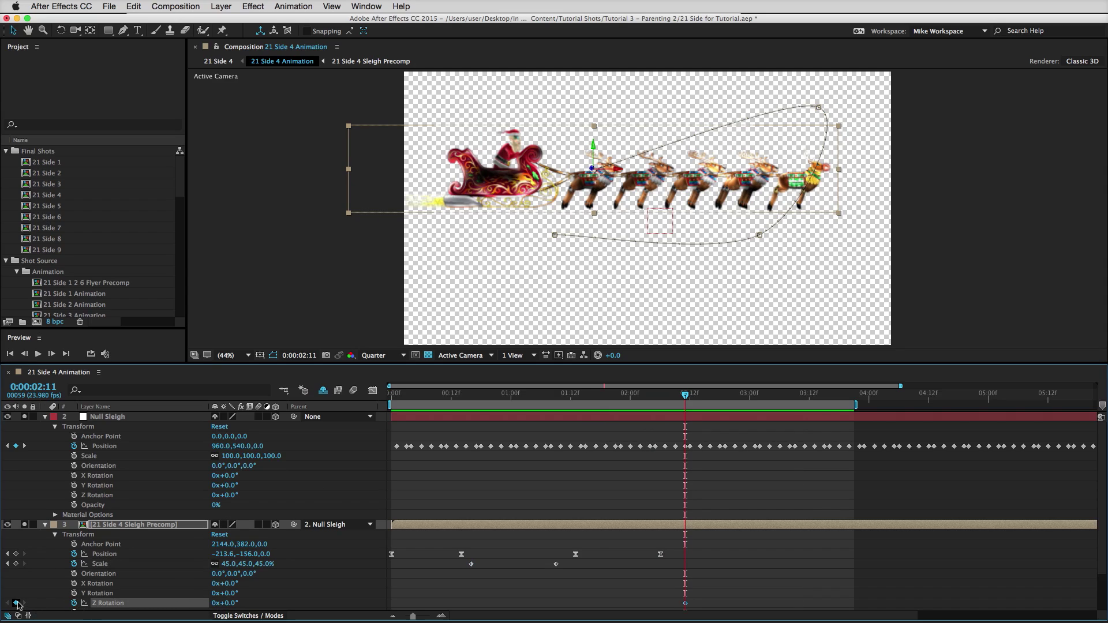
click(74, 603)
- Set the sleigh precomp's Z Rotation to -54° at 0:00:03:03 and preview the upward tilt
drag(685, 395, 765, 395)
drag(231, 604, 205, 604)
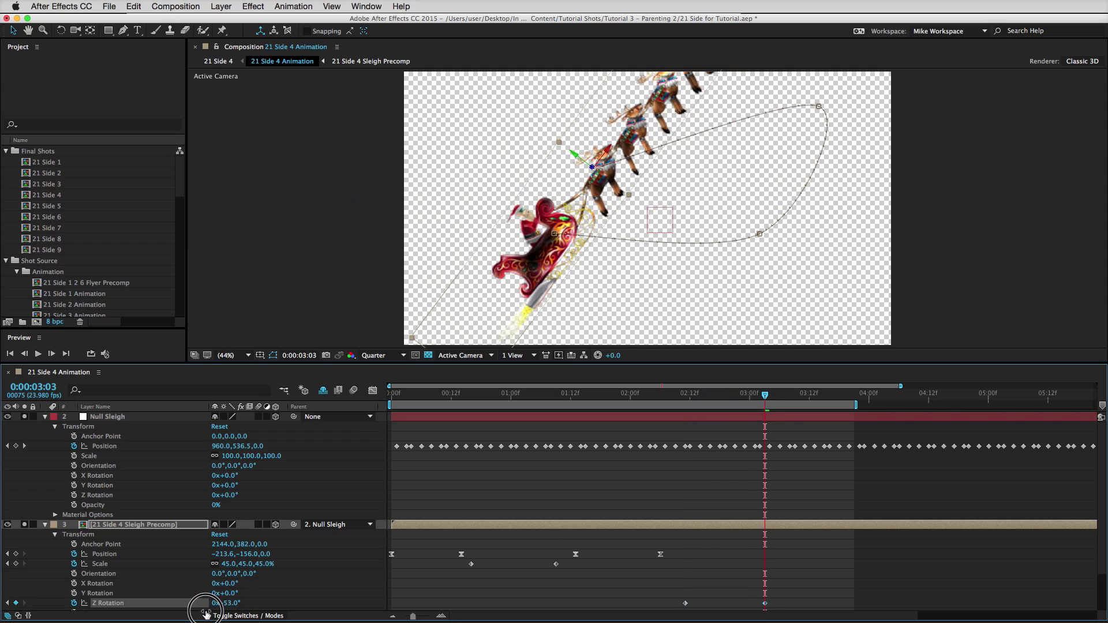
click(39, 354)
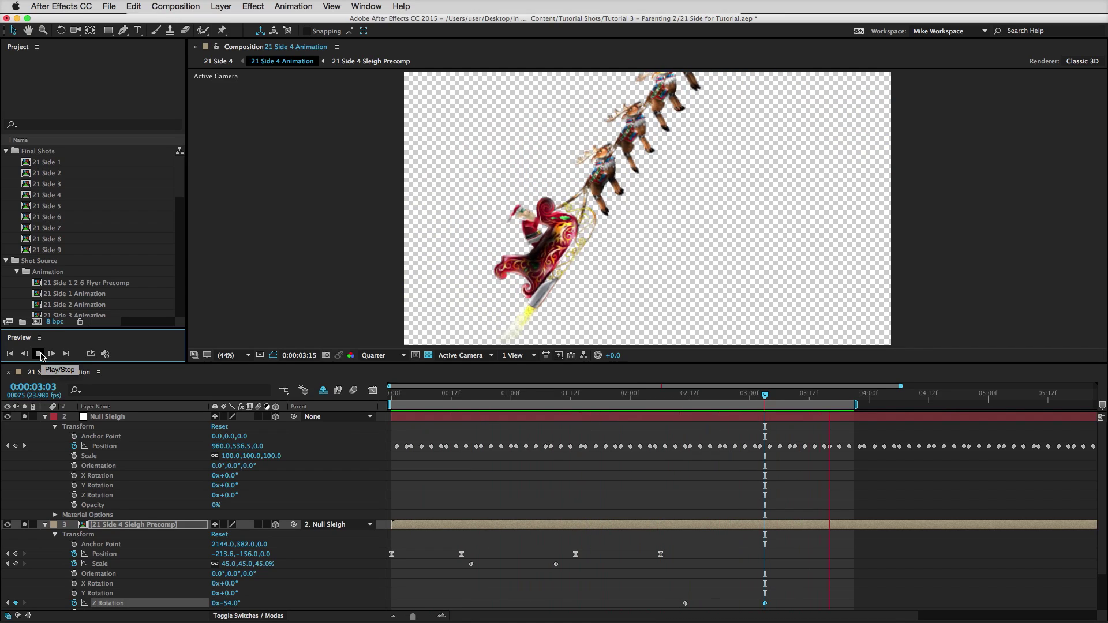
click(39, 355)
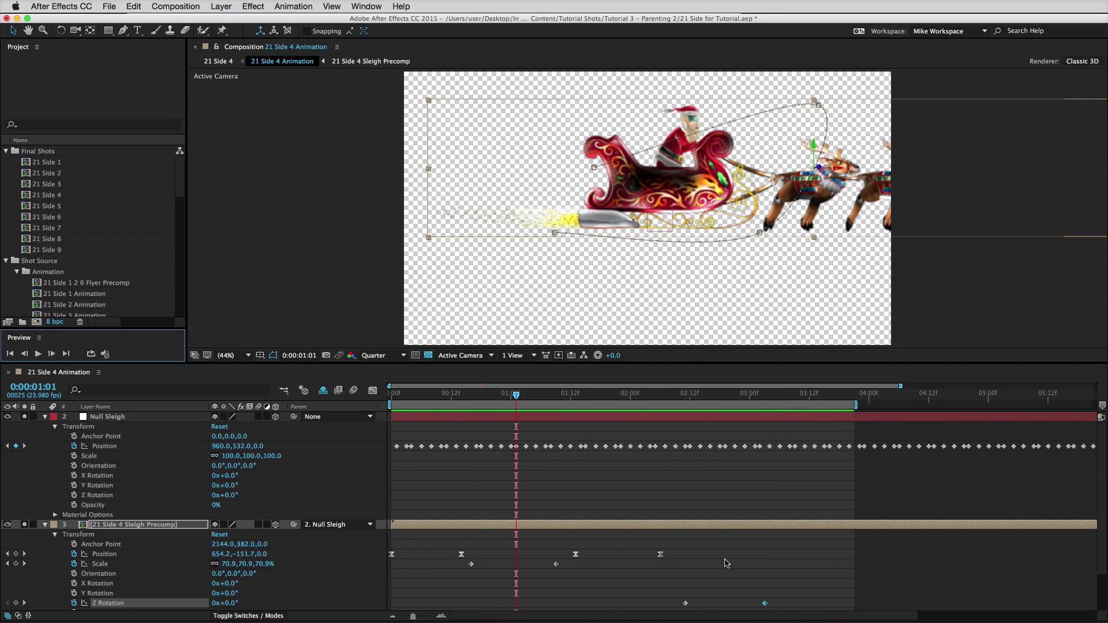
scroll(725, 561, down, 1)
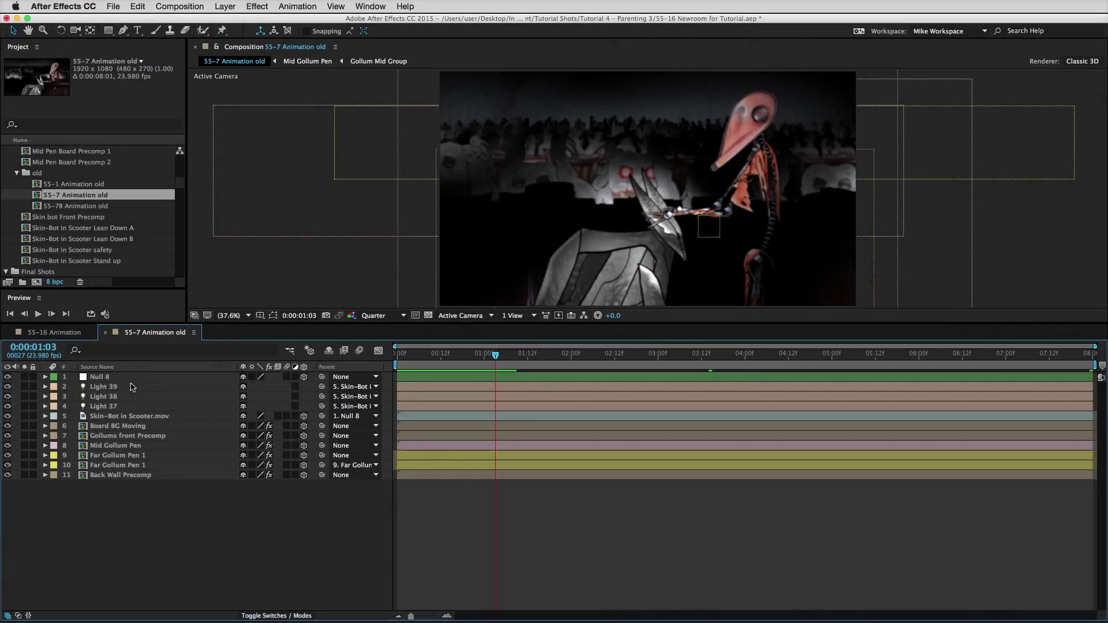
- Select Light 39 and Light 38 in turn in the 55-7 Animation old composition to examine the parented lights
click(121, 387)
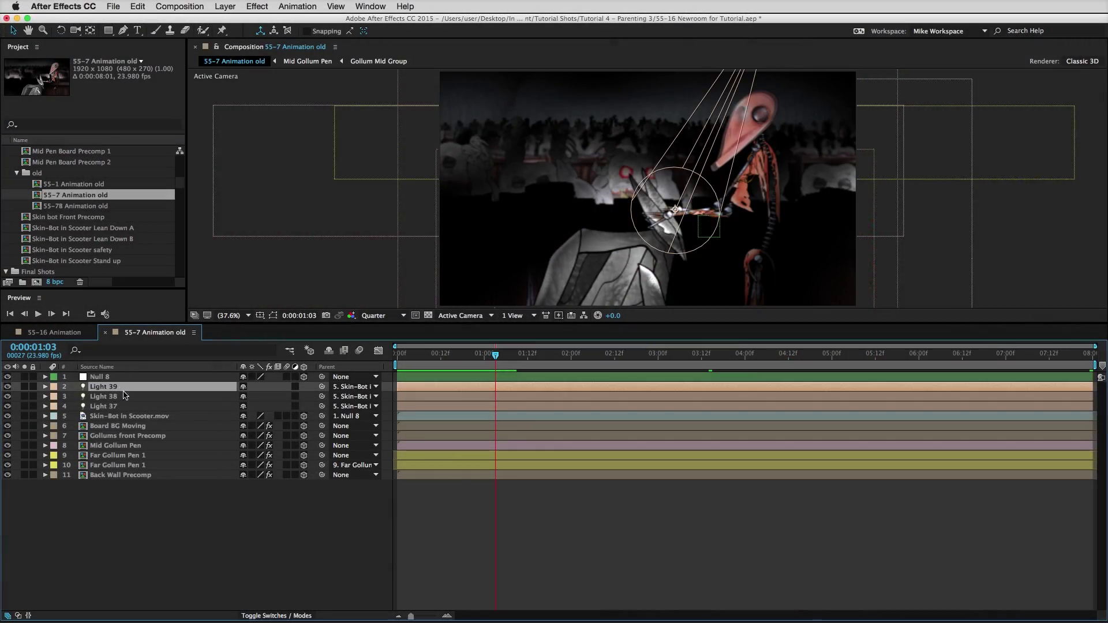
click(111, 397)
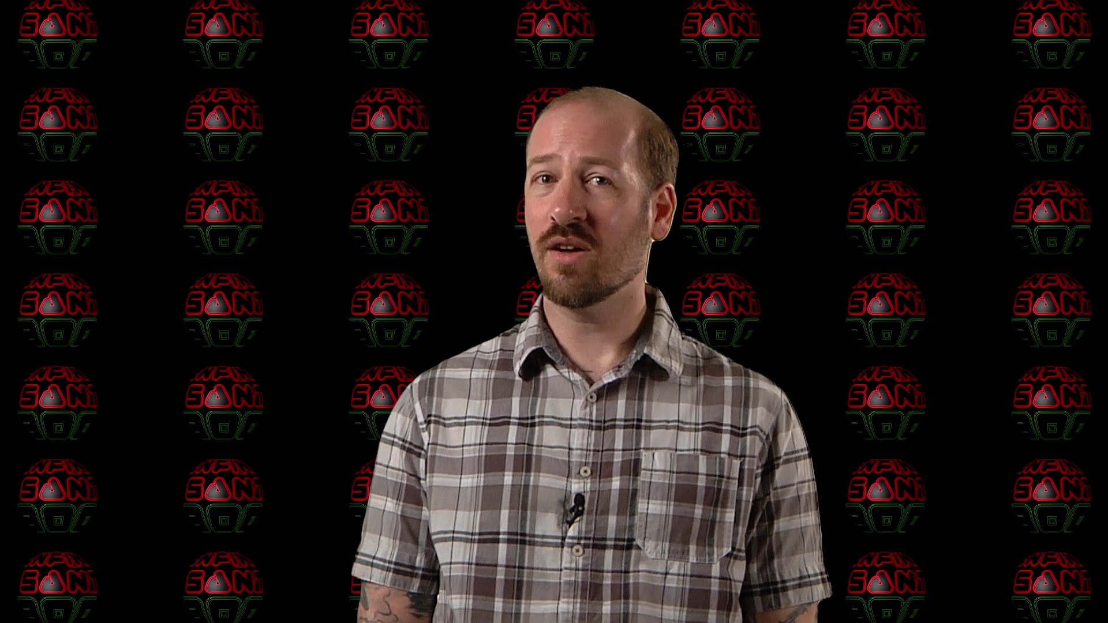